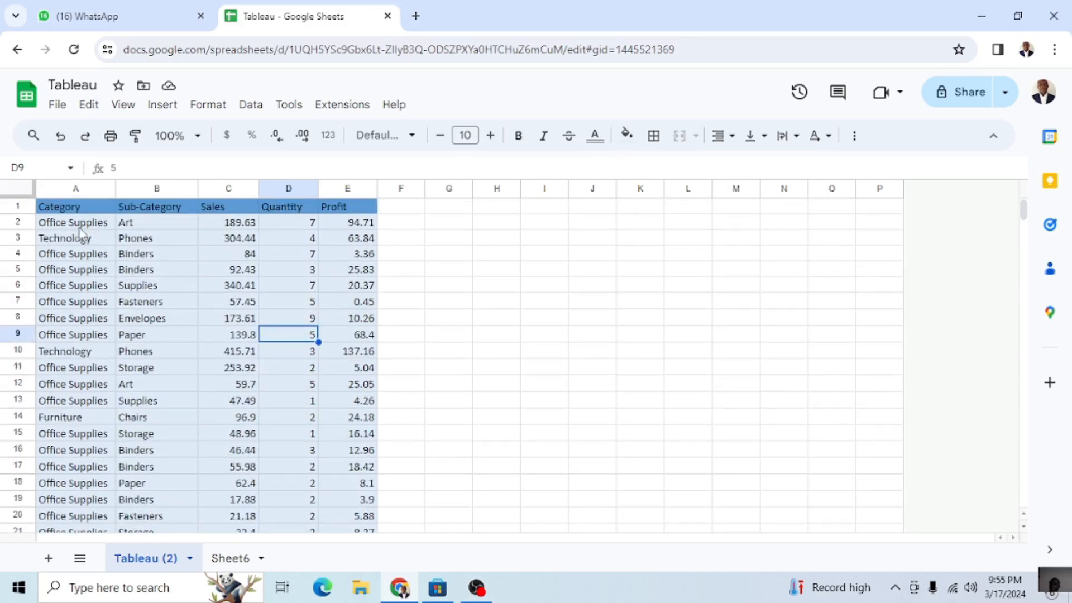
Step: Examine the sales table's columns, from Category and Sub-Category through to Sales, Quantity and Profit
left_click(66, 190)
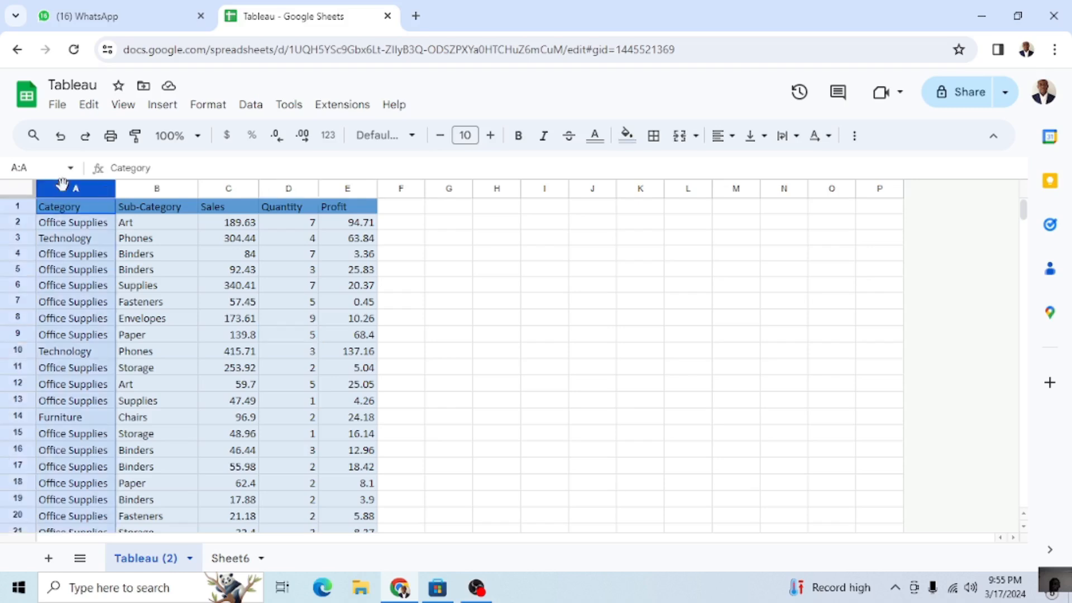
left_click(86, 357)
left_click(66, 270)
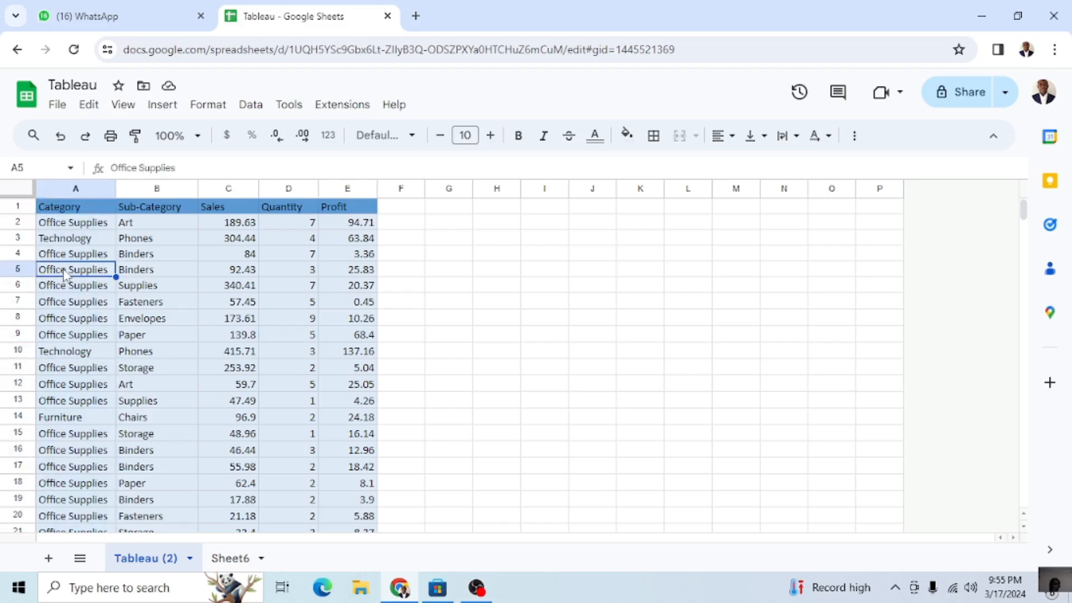
left_click(72, 321)
left_click(72, 254)
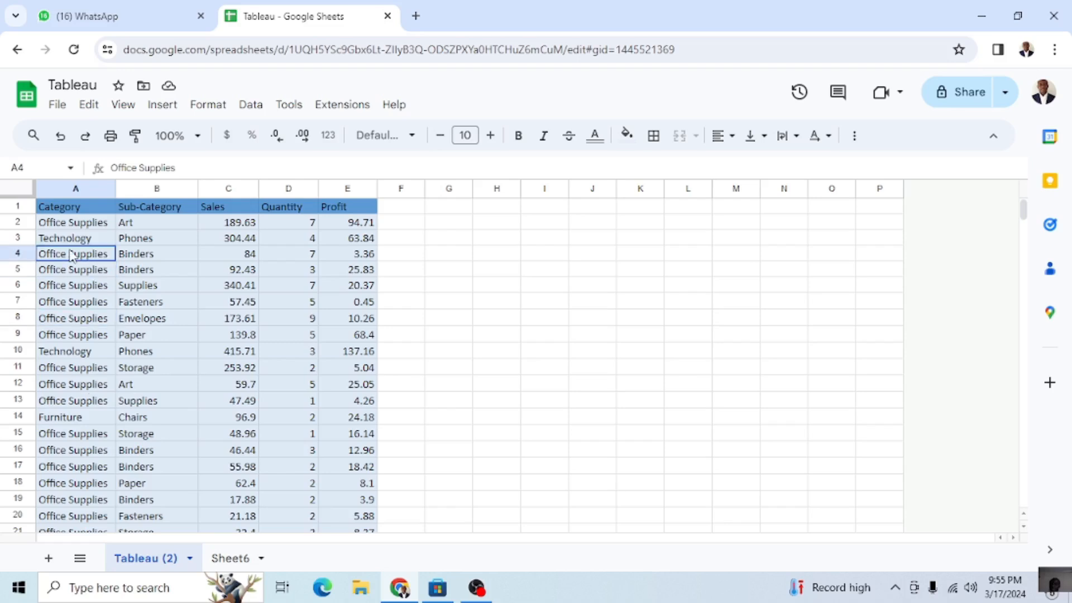
left_click(85, 209)
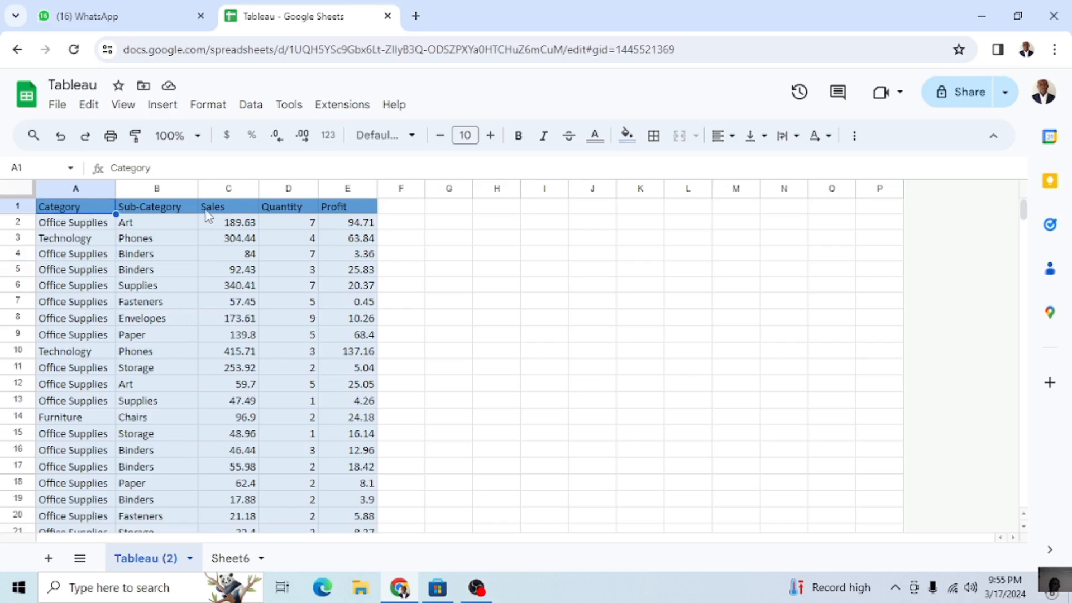
left_click(226, 206)
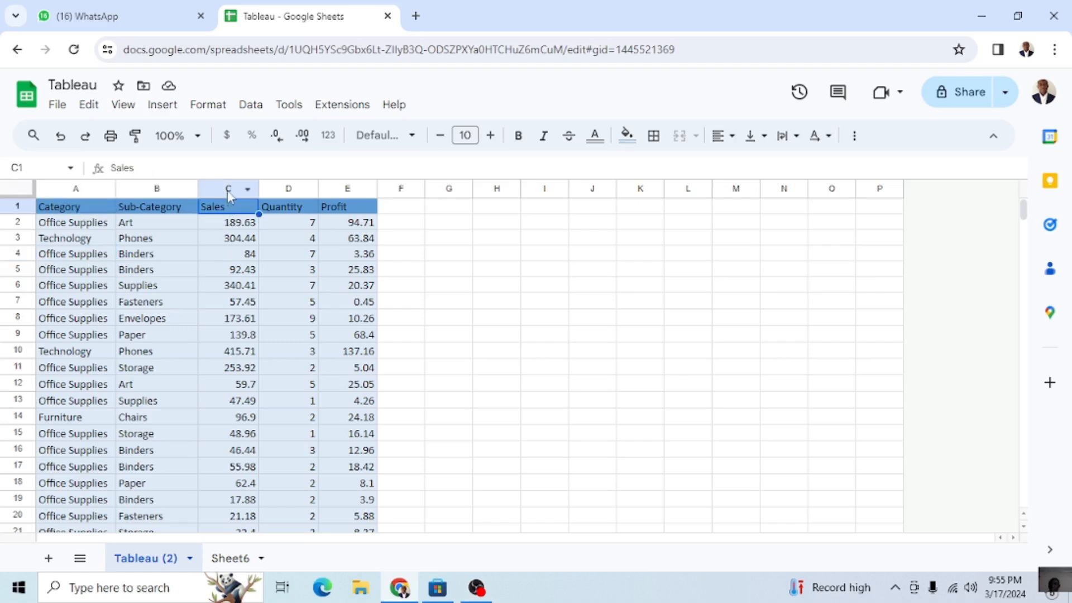
left_click(228, 189)
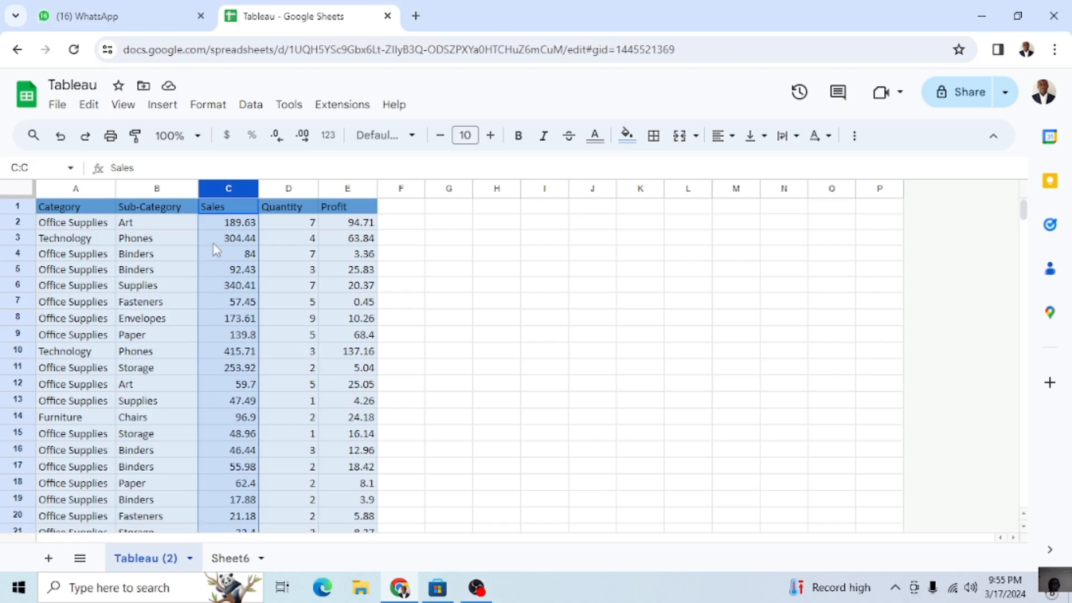
left_click(171, 257)
left_click(175, 304)
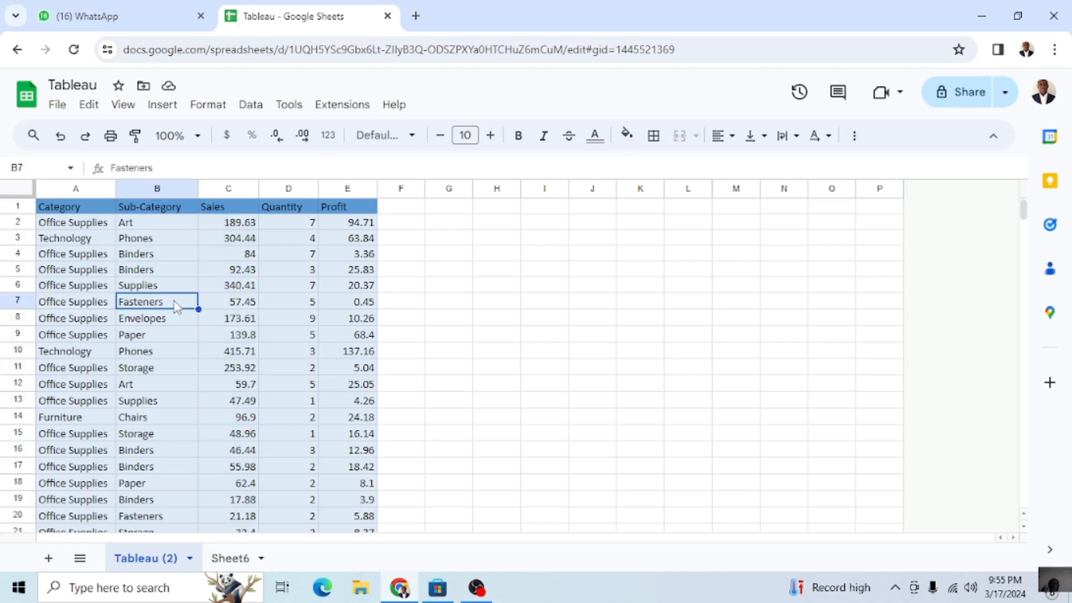
scroll(178, 305, "down", 2)
scroll(177, 306, "up", 2)
left_click(195, 353)
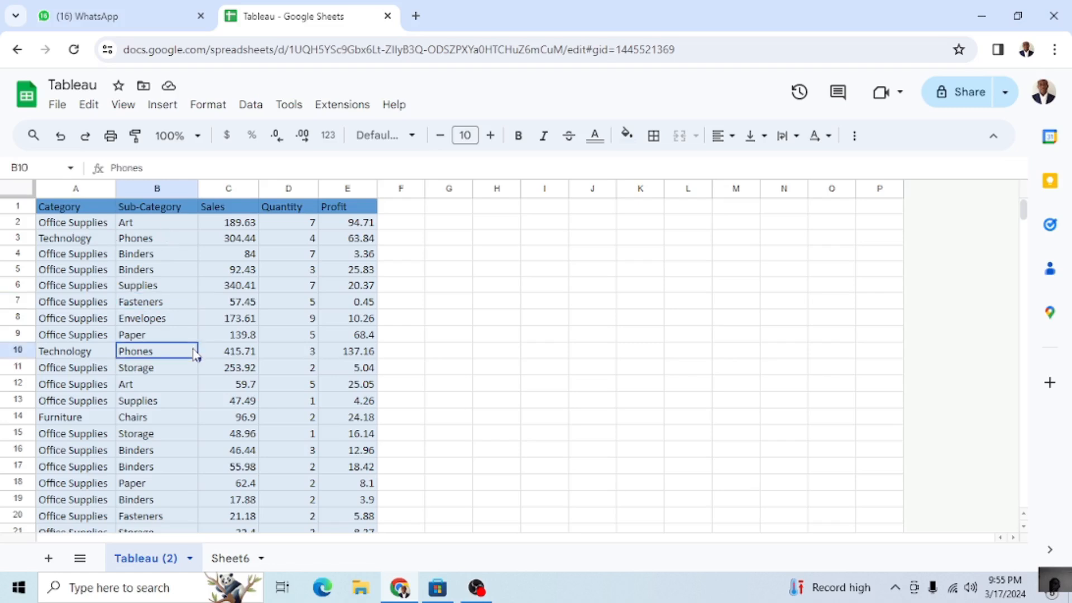
left_click(165, 288)
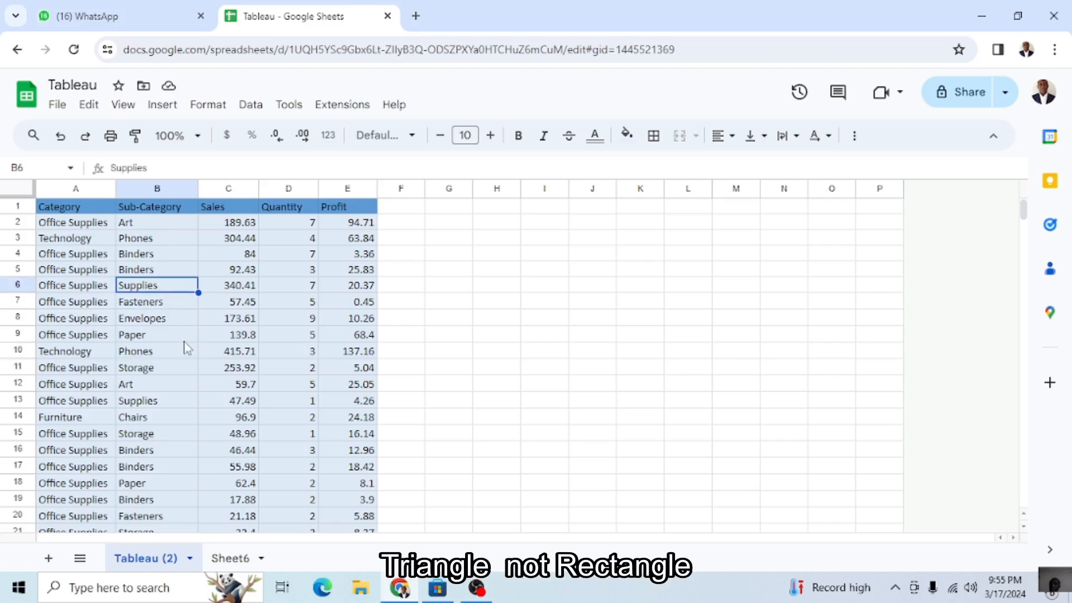
left_click(342, 273)
left_click(353, 415)
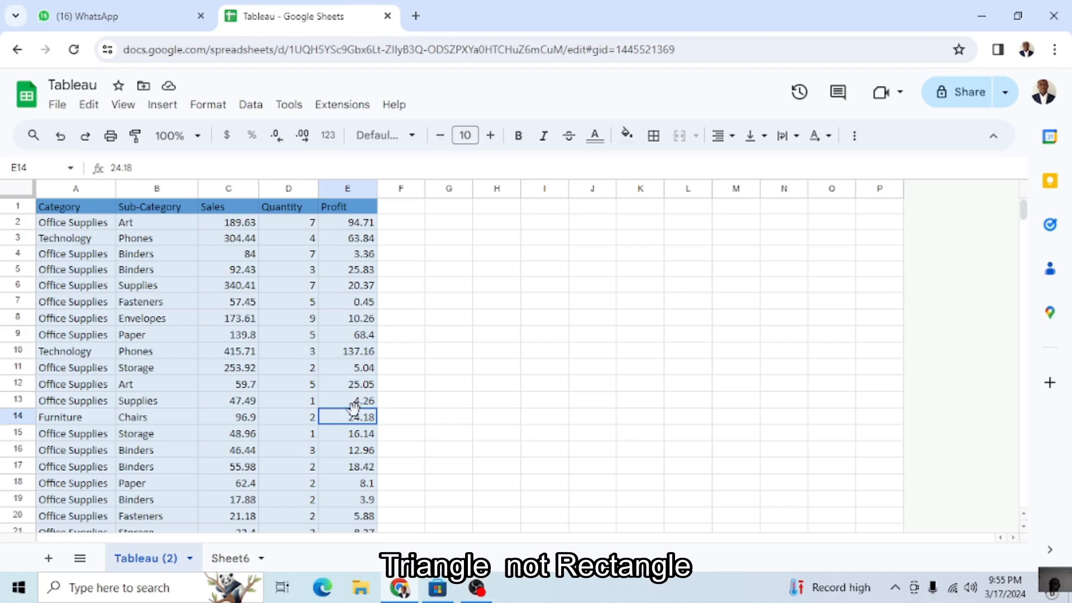
left_click(171, 373)
left_click(99, 288)
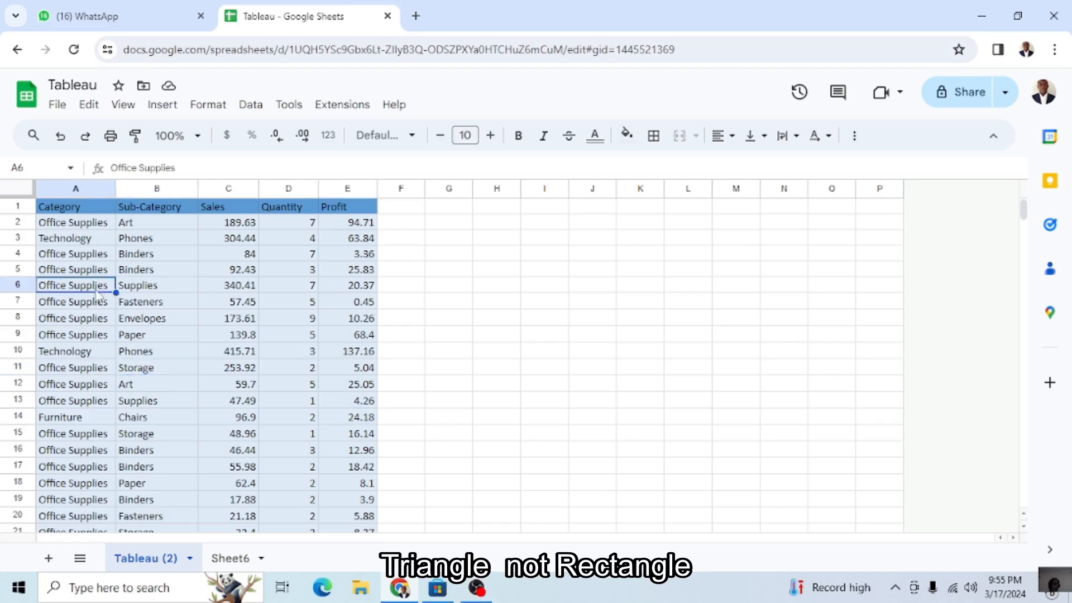
left_click(539, 306)
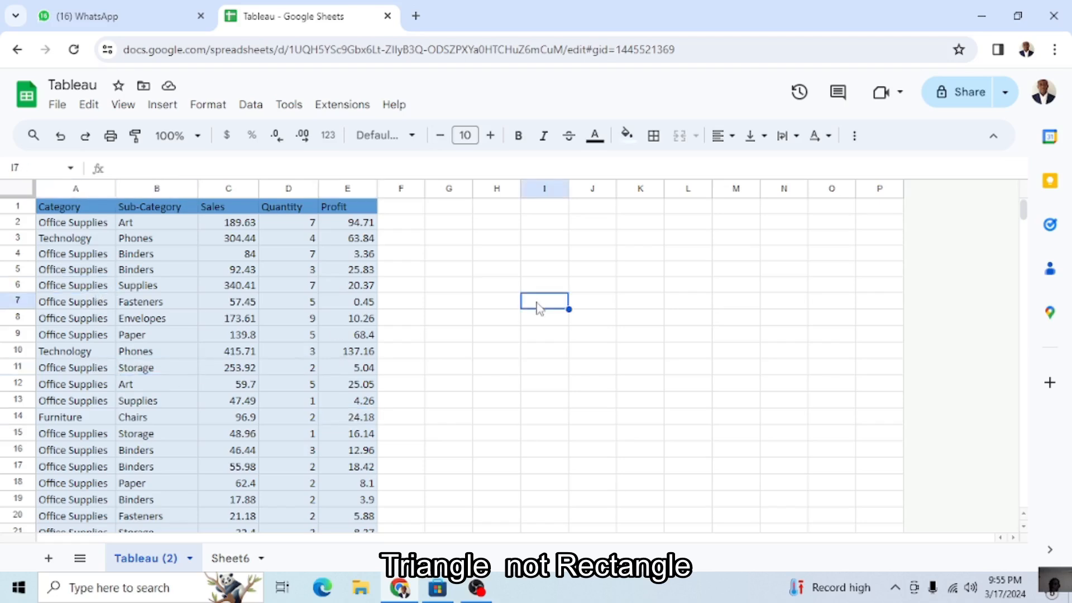
left_click(212, 287)
left_click(202, 355)
Step: Create a filter on the sales table covering the Category through Profit columns
left_click(308, 338)
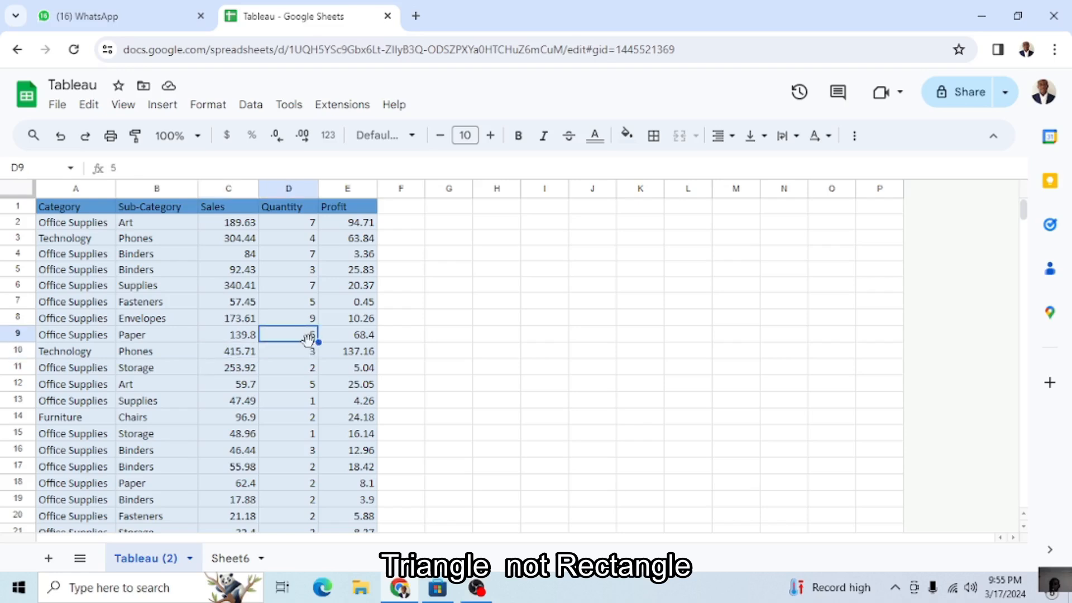
left_click(250, 109)
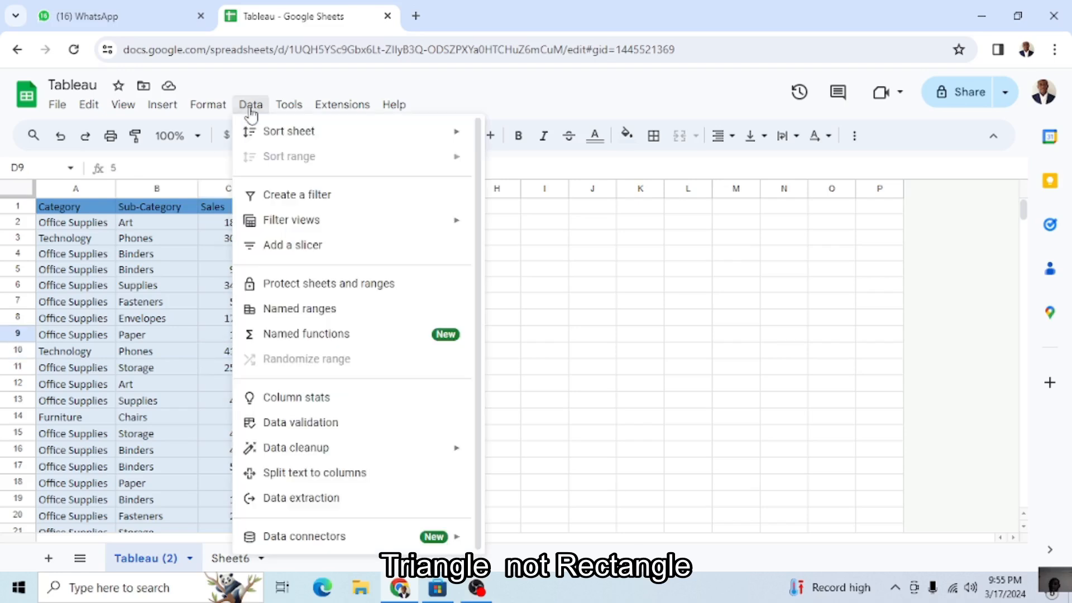
left_click(334, 196)
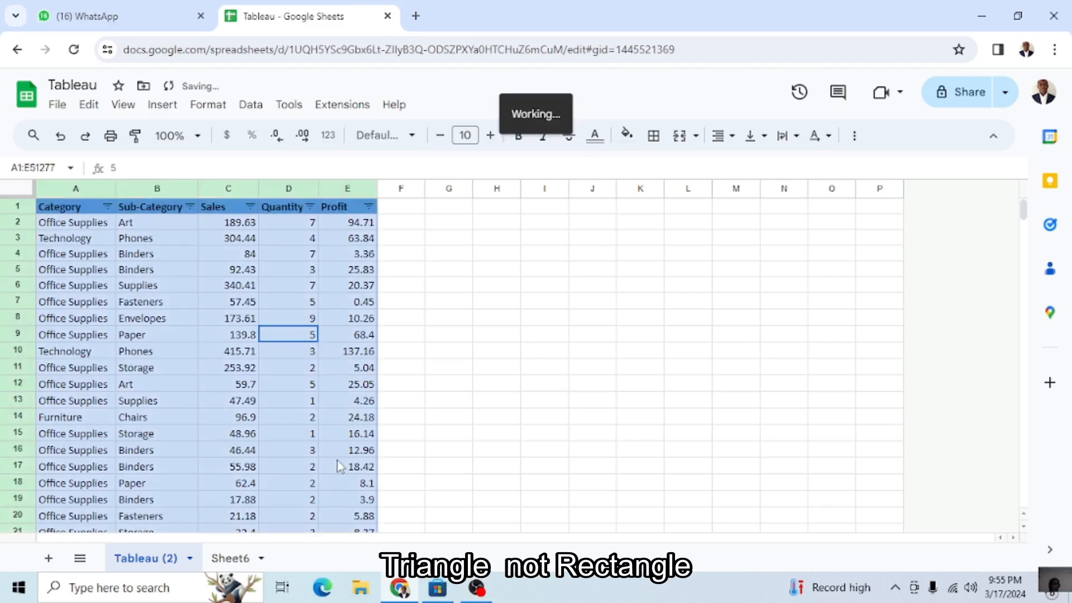
Step: Check the filter options of the Sales, Quantity and Profit columns without applying any of them
left_click(285, 254)
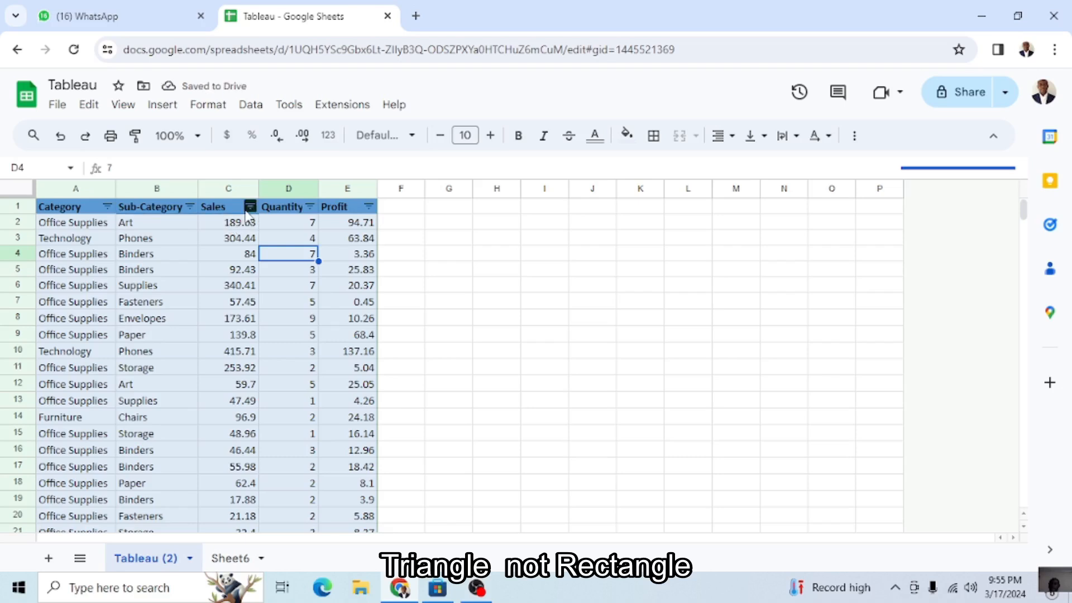
left_click(251, 208)
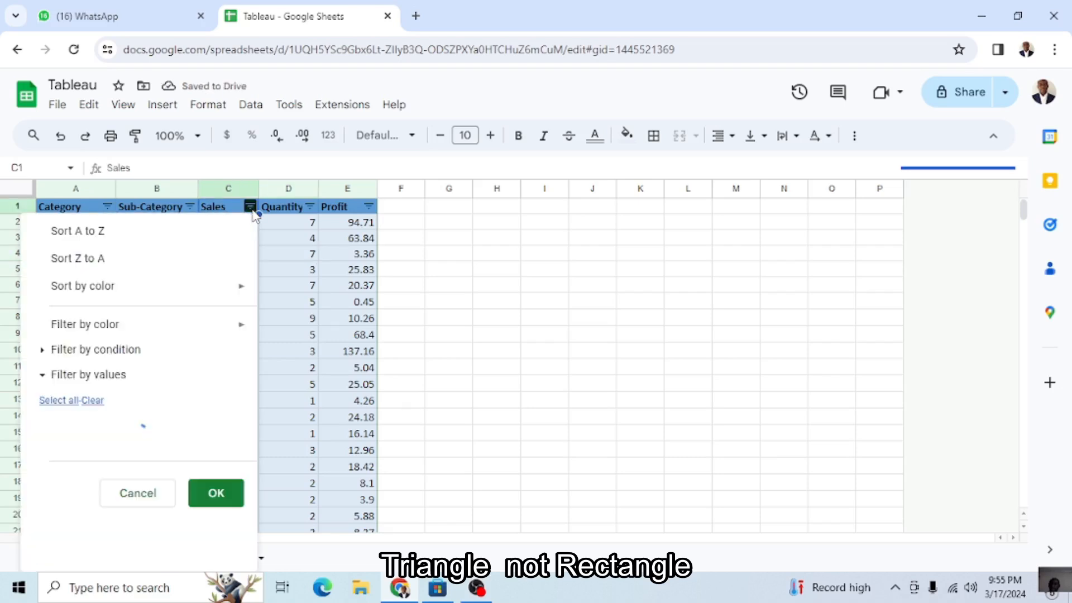
left_click(311, 207)
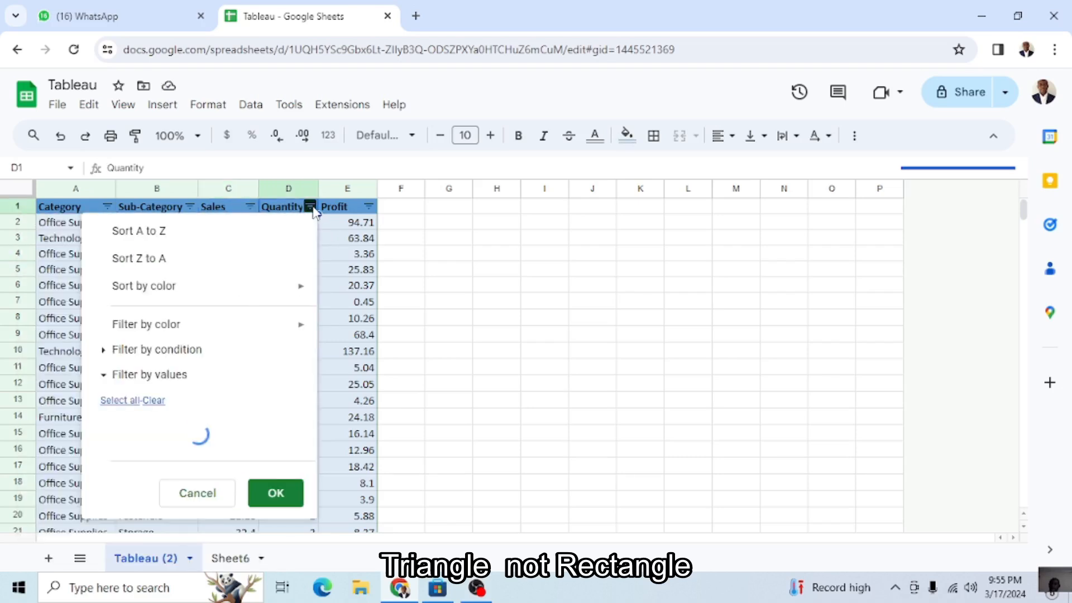
left_click(369, 208)
left_click(446, 301)
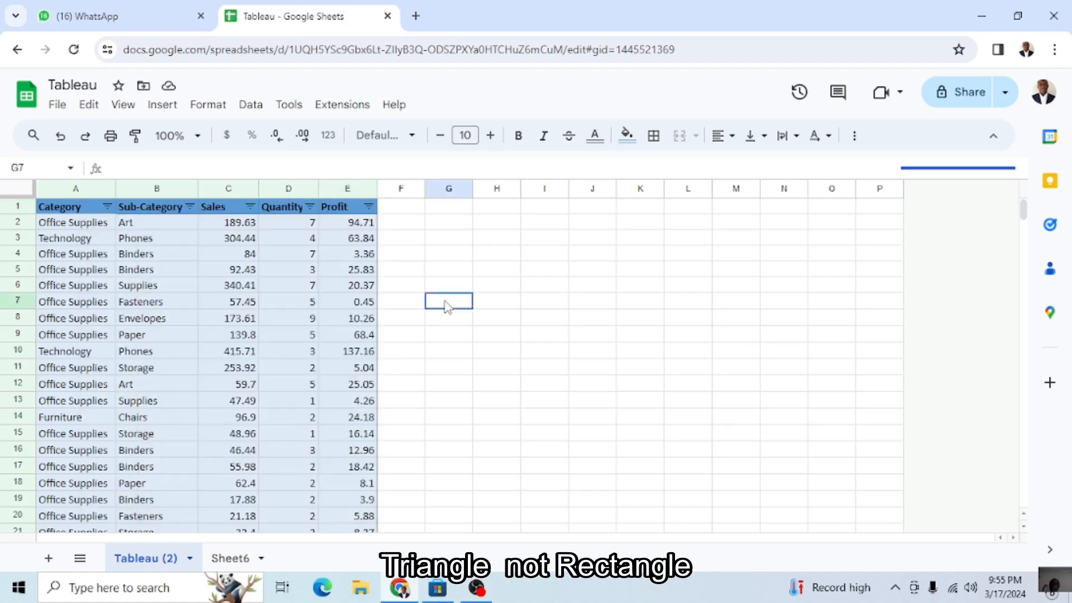
left_click(250, 288)
left_click(172, 272)
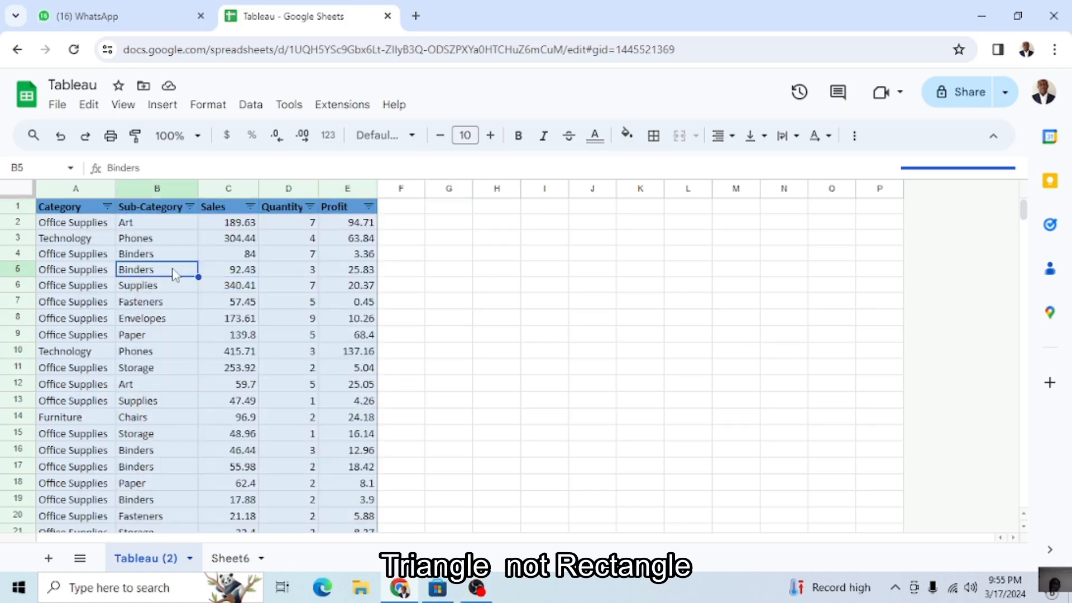
left_click(105, 324)
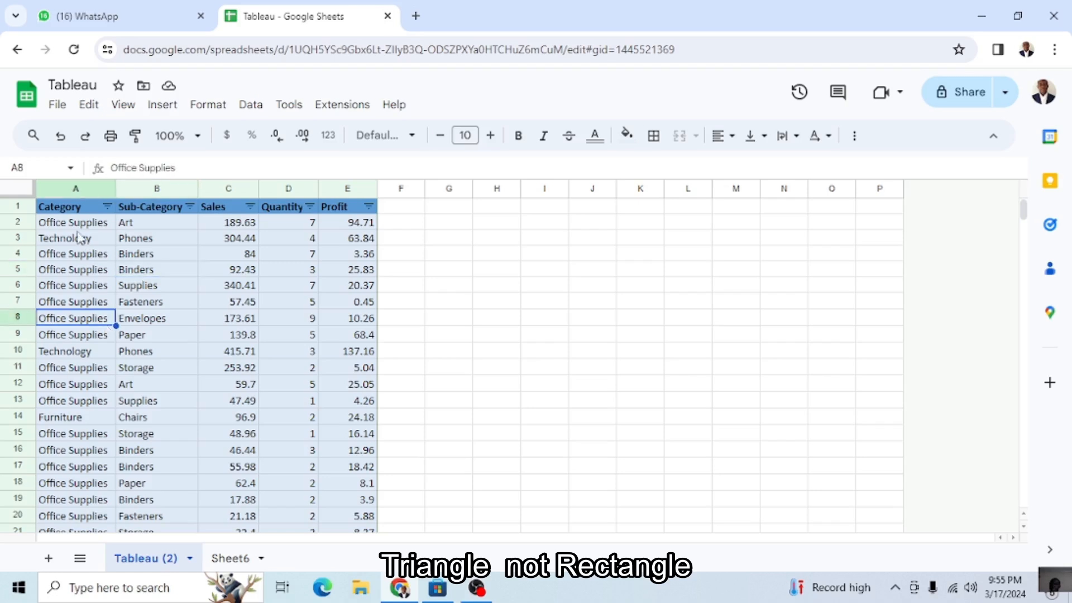
Step: Review the distinct values in the Category column's filter list, keeping all of them selected
left_click(70, 189)
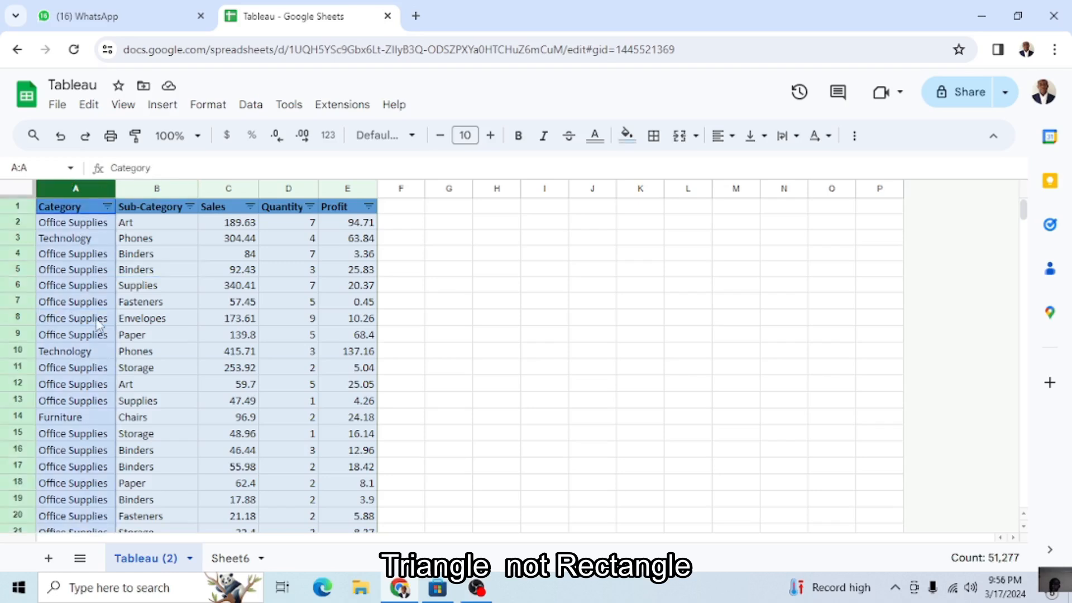
left_click(108, 207)
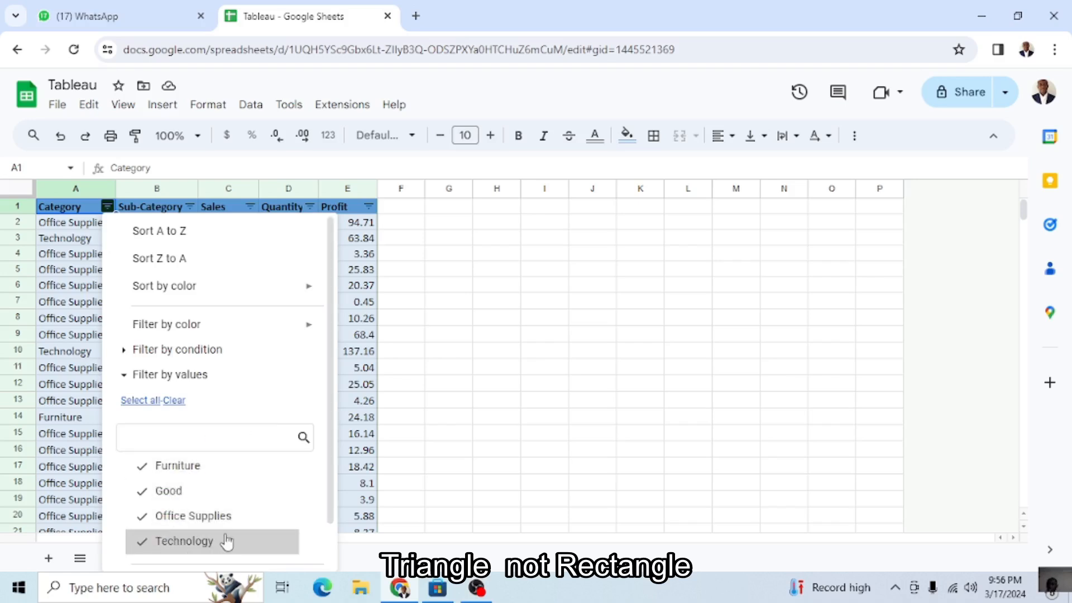
scroll(237, 511, "down", 1)
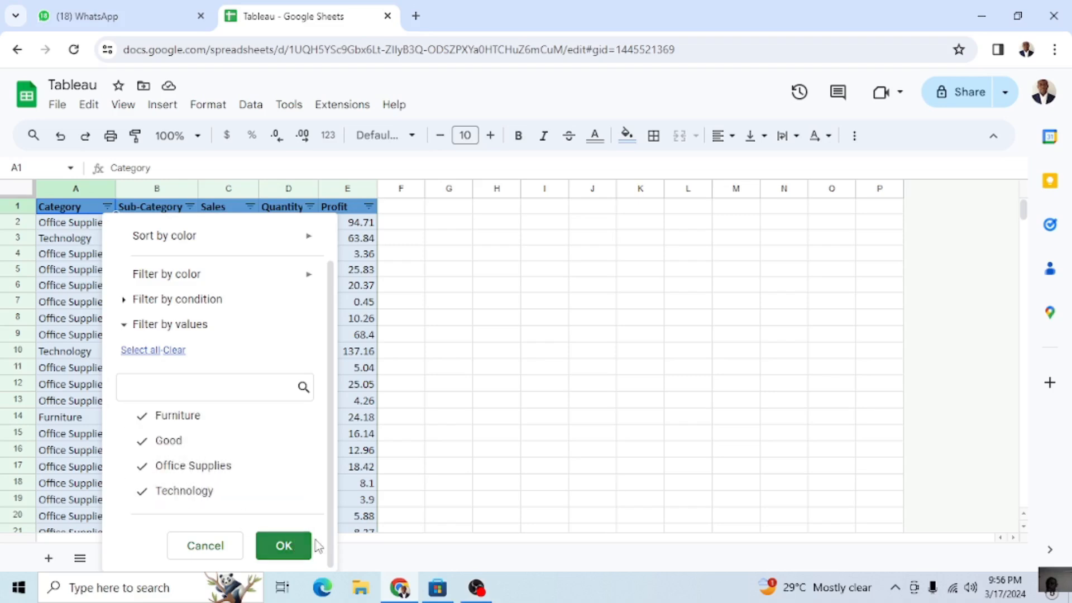
left_click(283, 545)
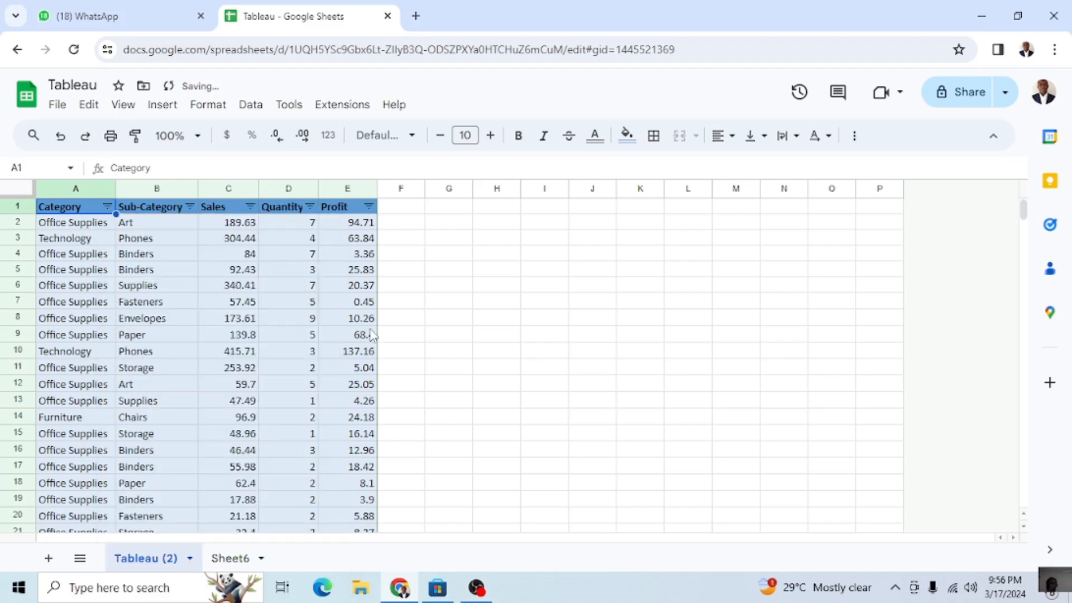
left_click(371, 334)
left_click(285, 317)
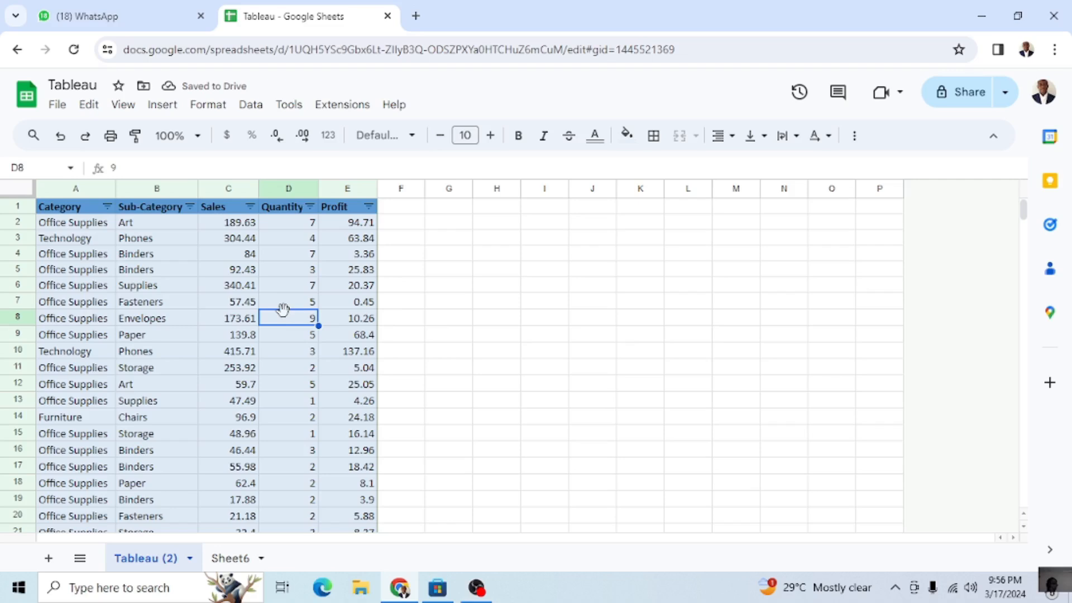
left_click(448, 321)
left_click(489, 256)
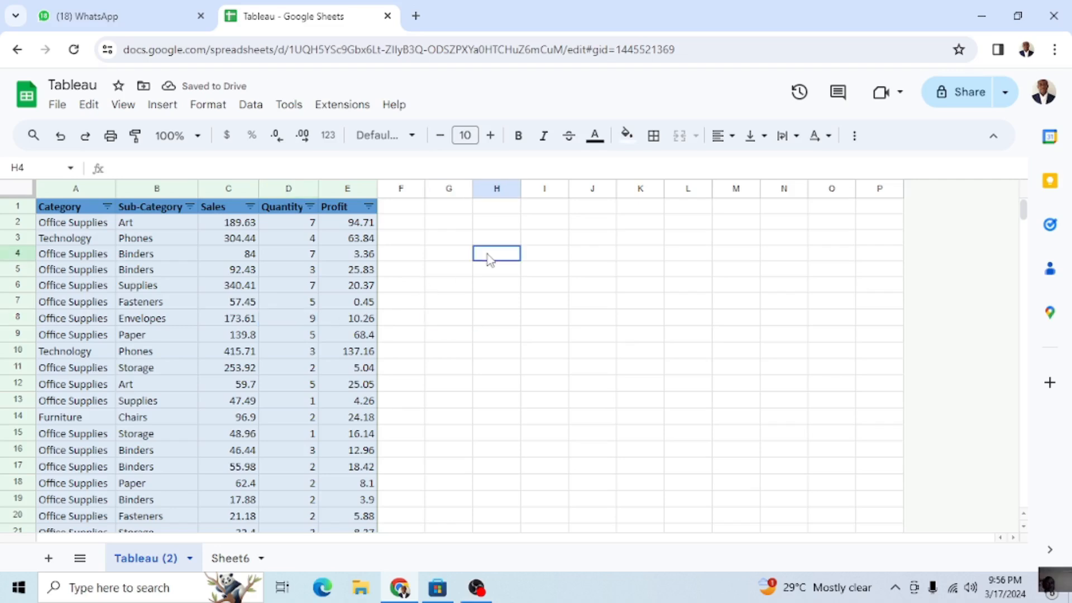
left_click(593, 254)
left_click(750, 258)
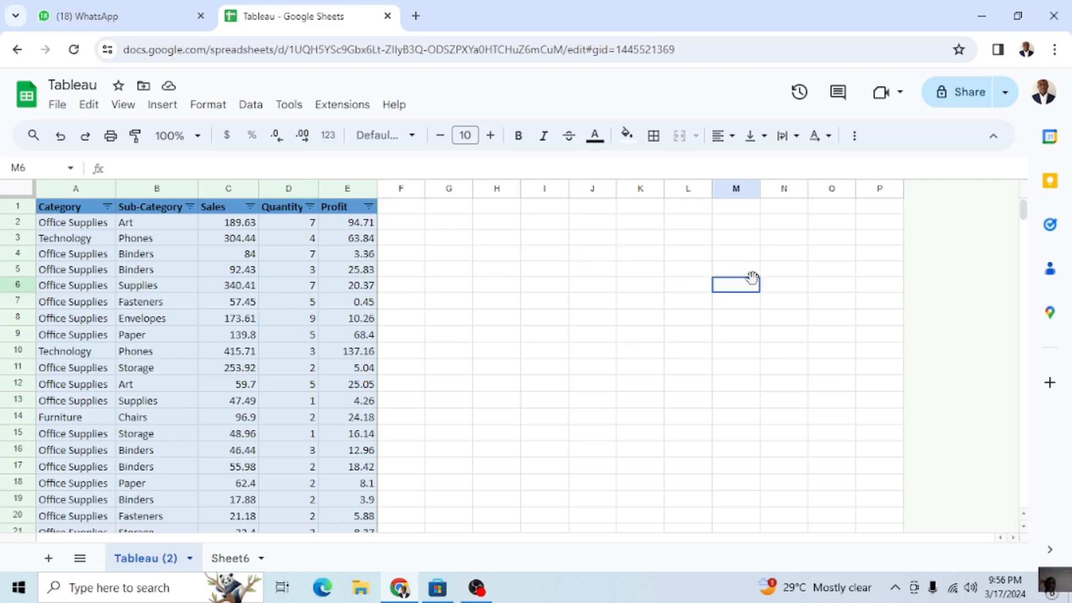
left_click(831, 257)
left_click(601, 304)
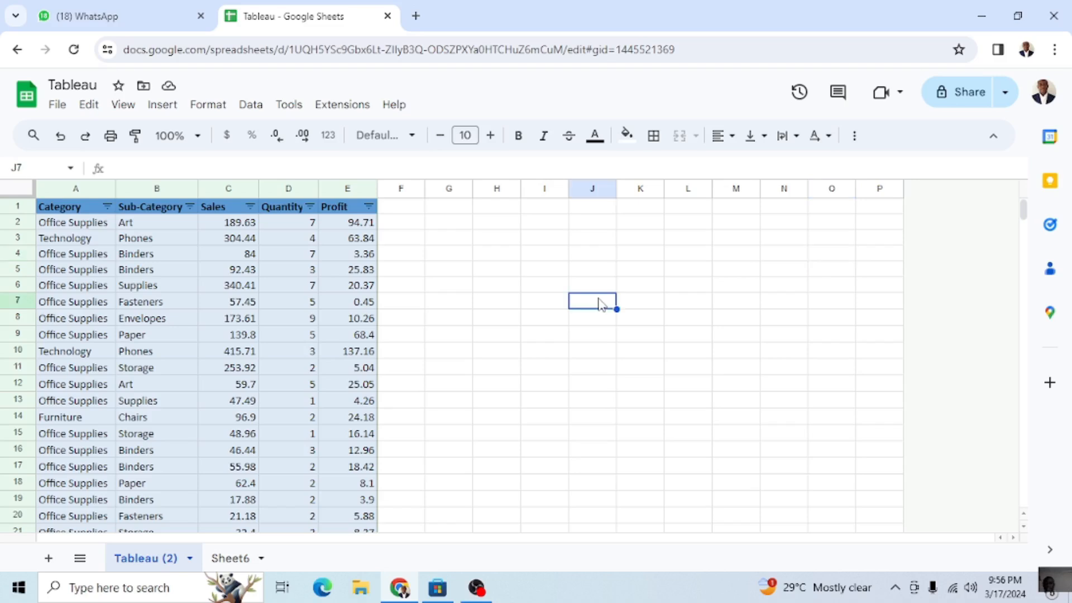
left_click(507, 258)
left_click(495, 224)
left_click(608, 240)
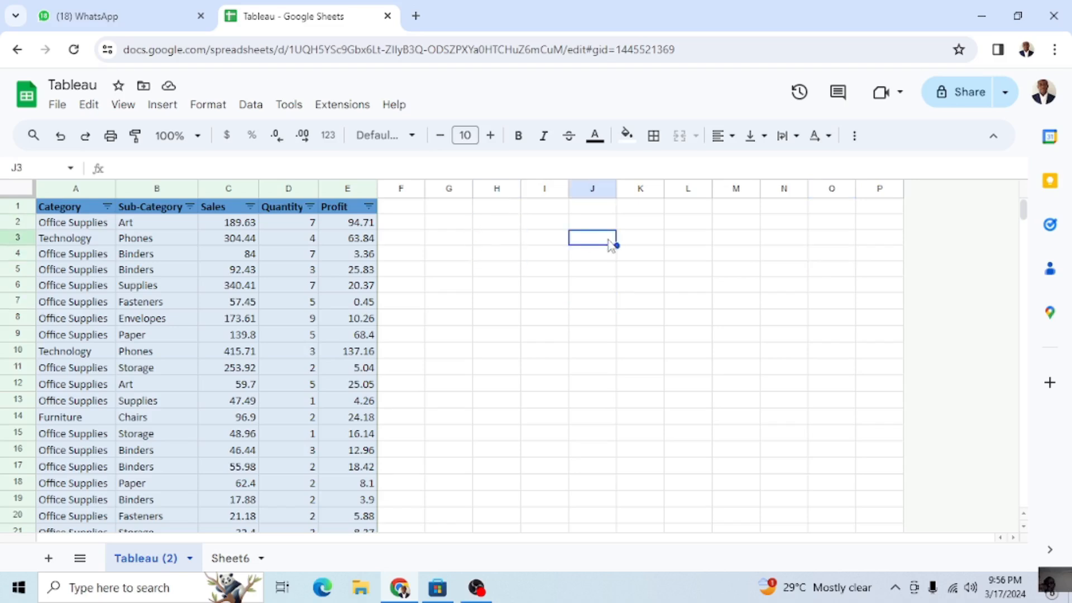
left_click(646, 269)
left_click(588, 251)
left_click(538, 251)
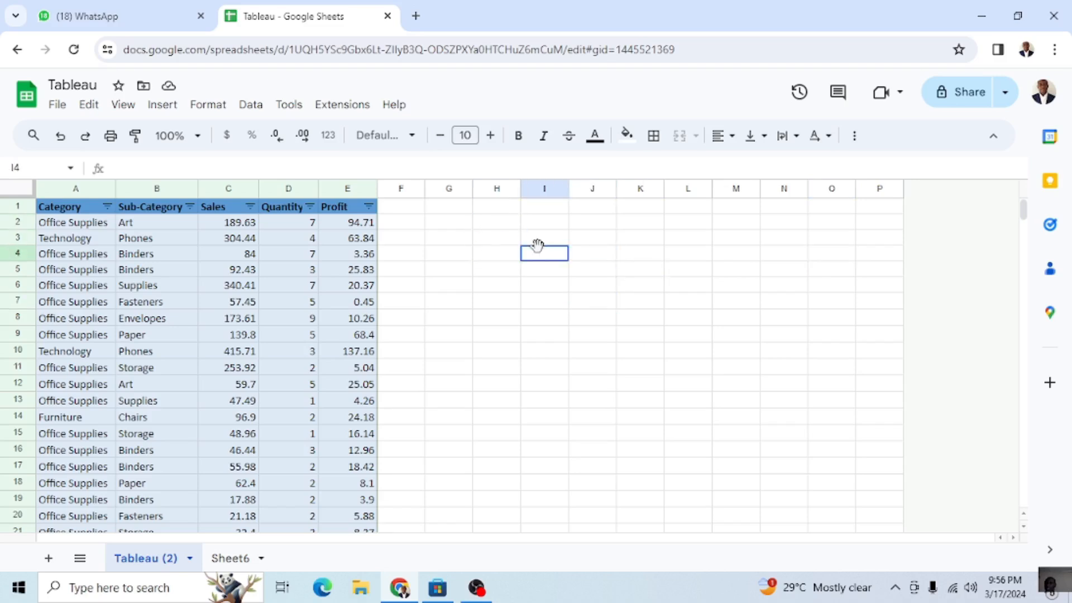
left_click(503, 240)
left_click(554, 240)
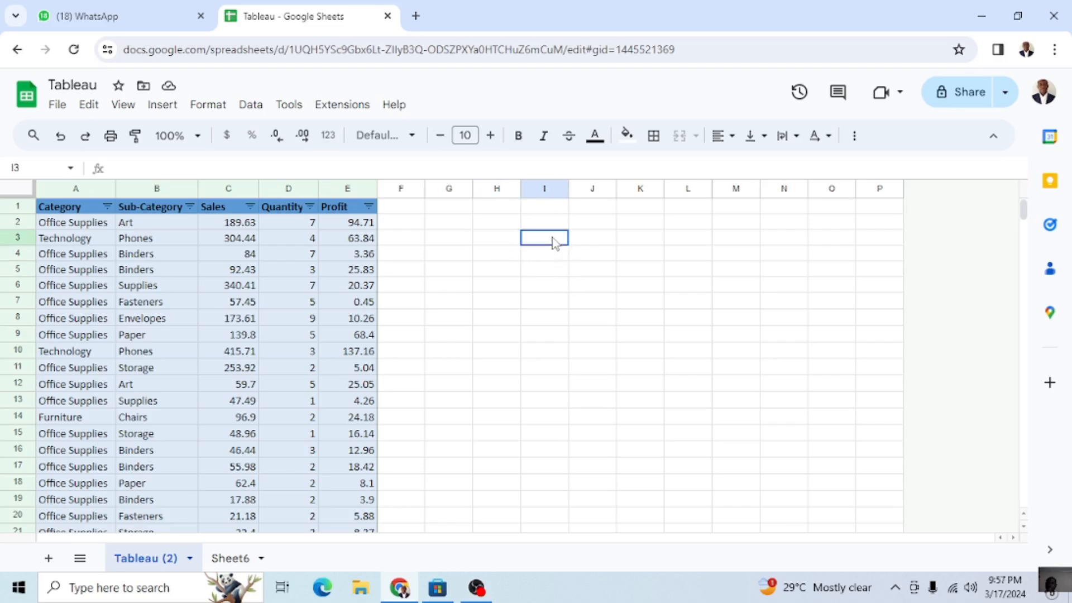
Step: Enter the heading "Category" in cell H3, in the empty area beside the sales table
left_click(499, 244)
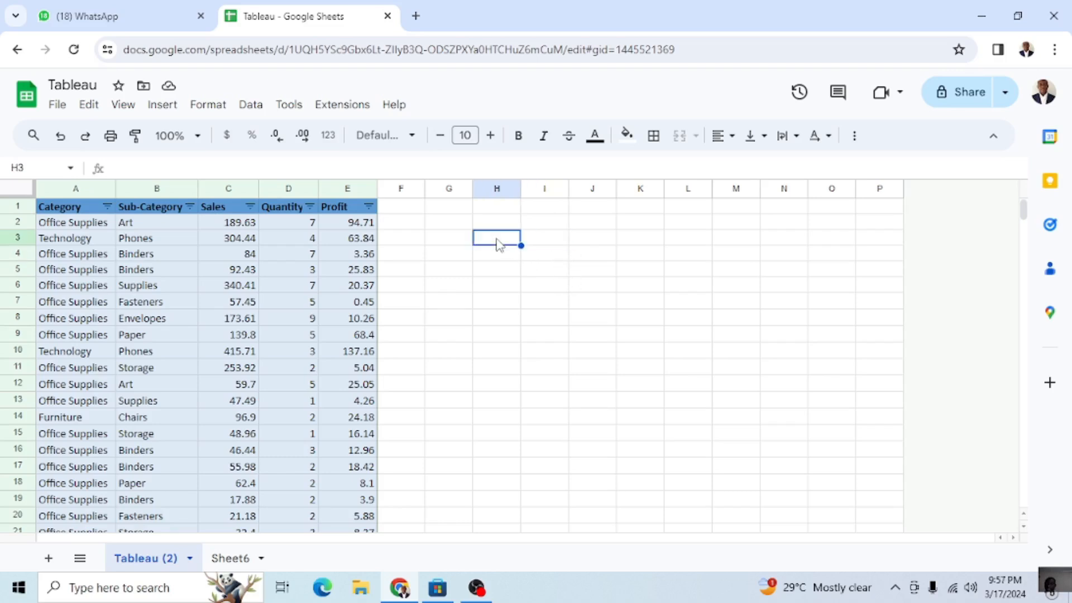
type("Category")
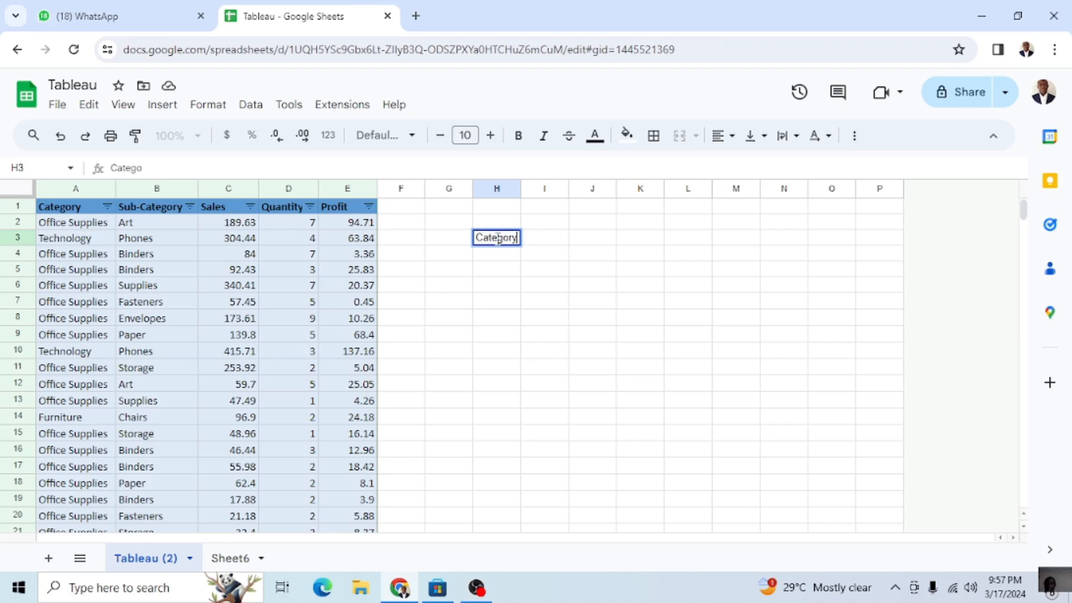
left_click(599, 276)
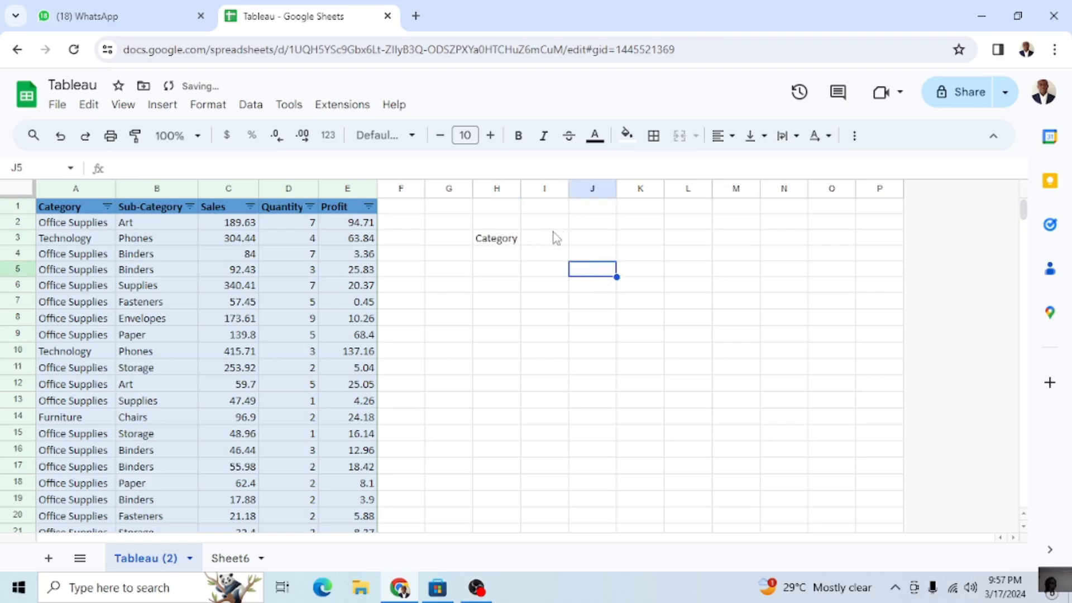
Step: Enter "Furniture" in cell H4, directly below the new Category heading
left_click(510, 252)
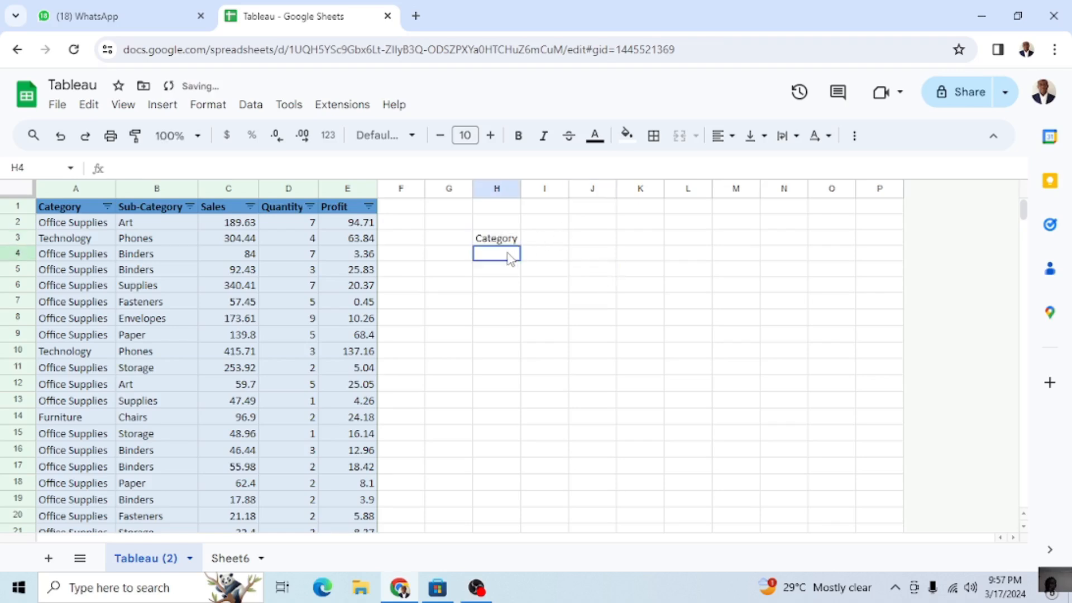
left_click(106, 207)
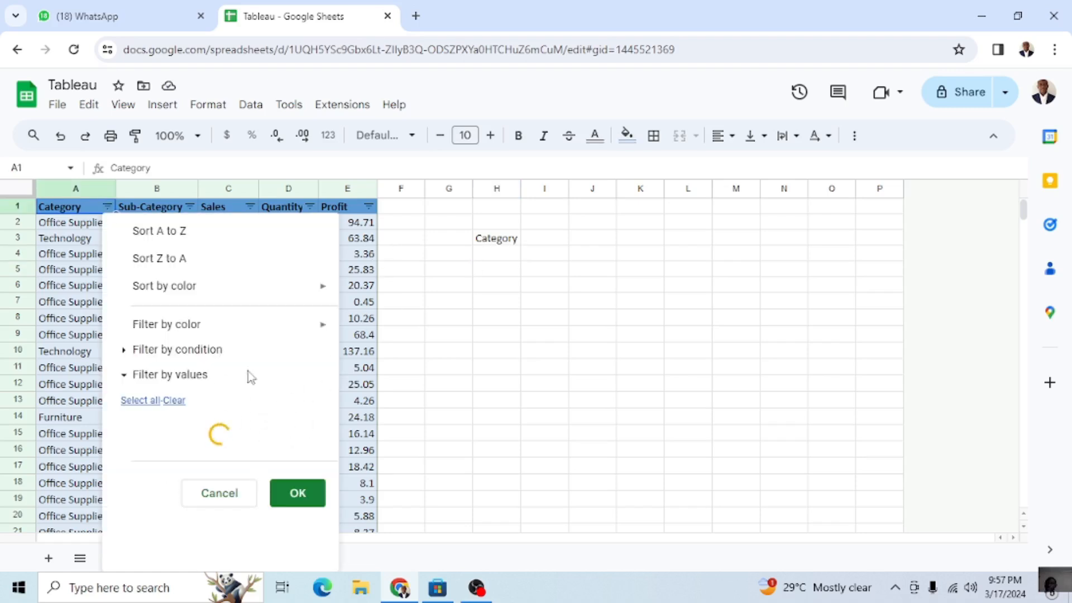
left_click(401, 208)
left_click(500, 258)
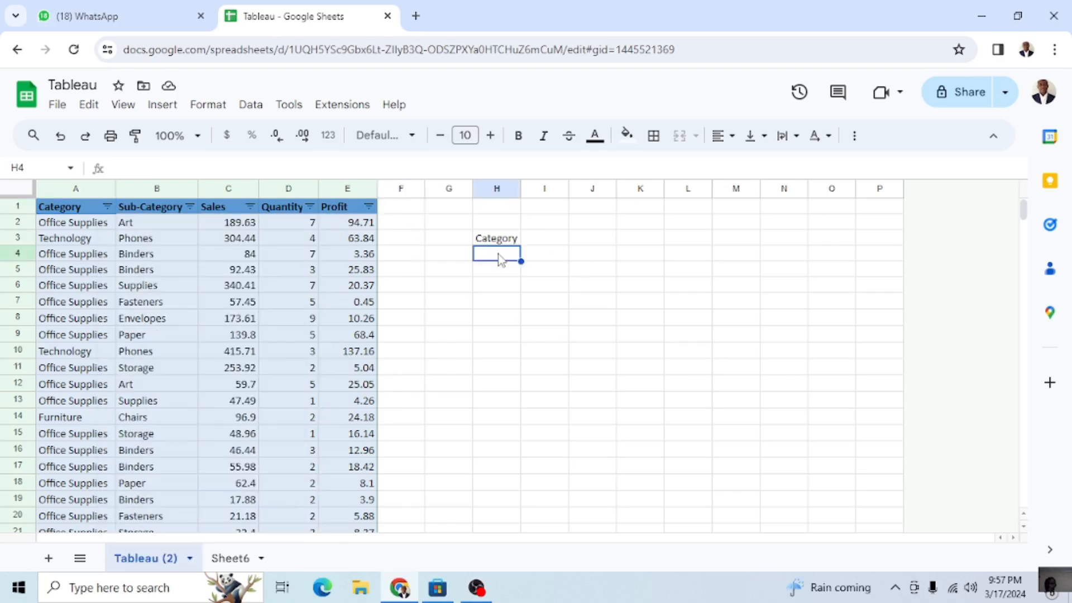
type("F")
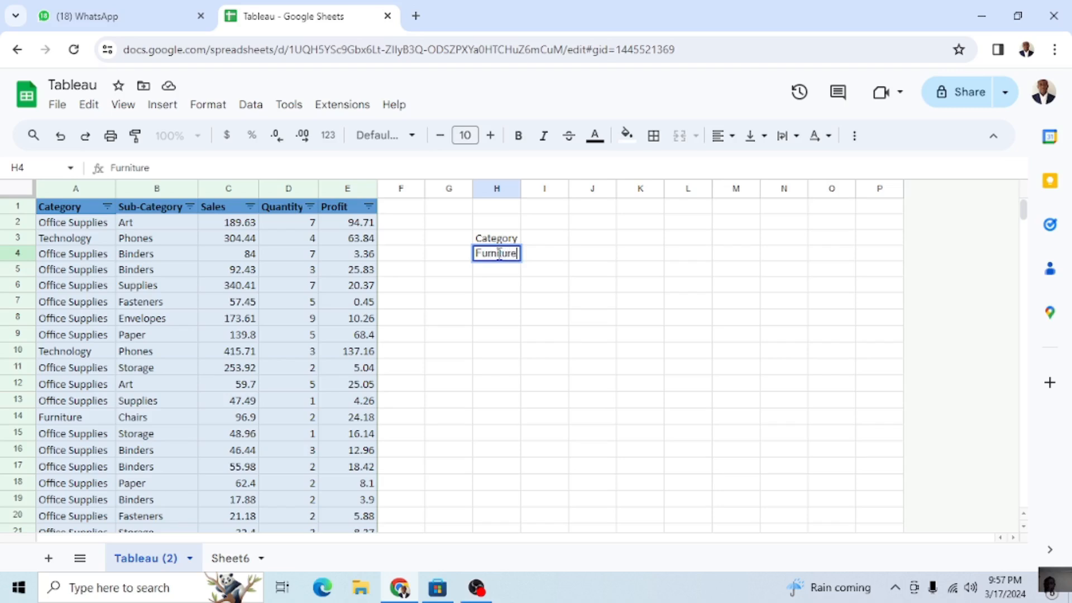
type("urniture")
left_click(520, 287)
Step: Add "Technology" in cell H5 and "Office Supplies" in cell H6 of the new category list
left_click(499, 273)
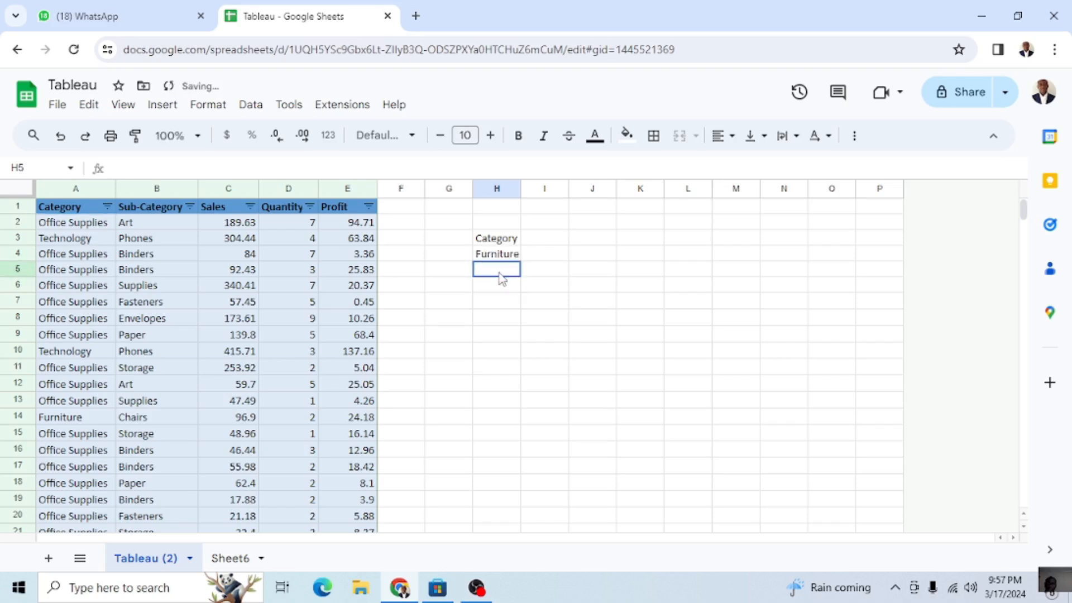
type("Te")
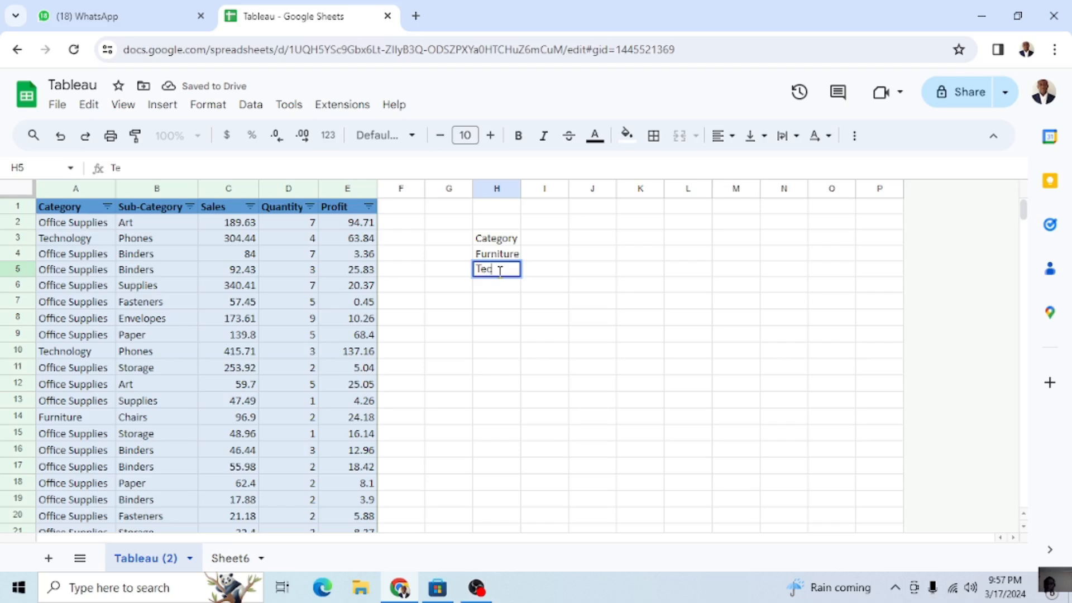
type("chnology")
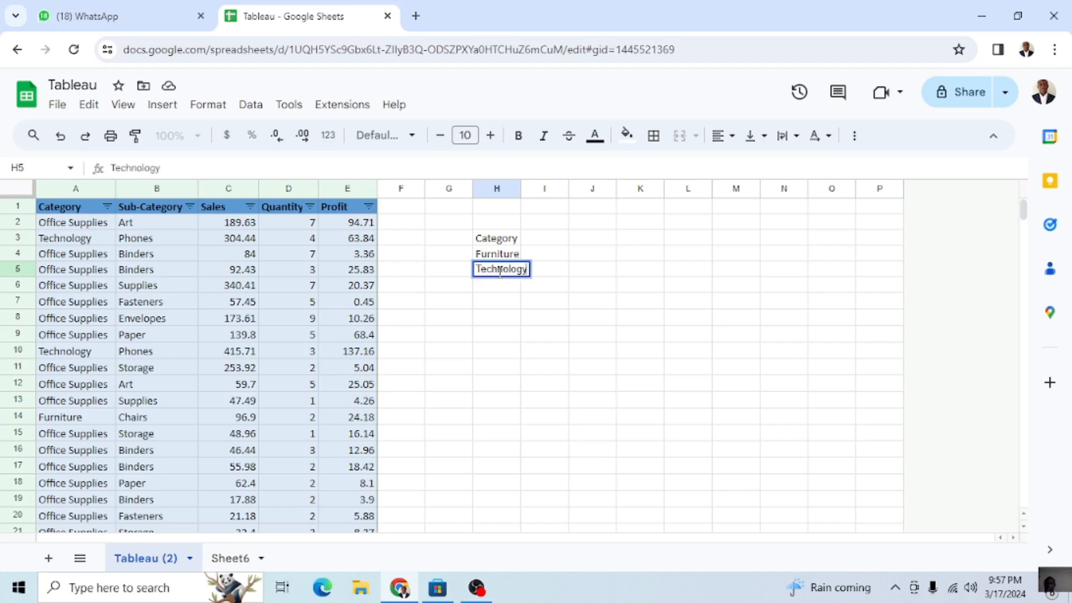
left_click(507, 292)
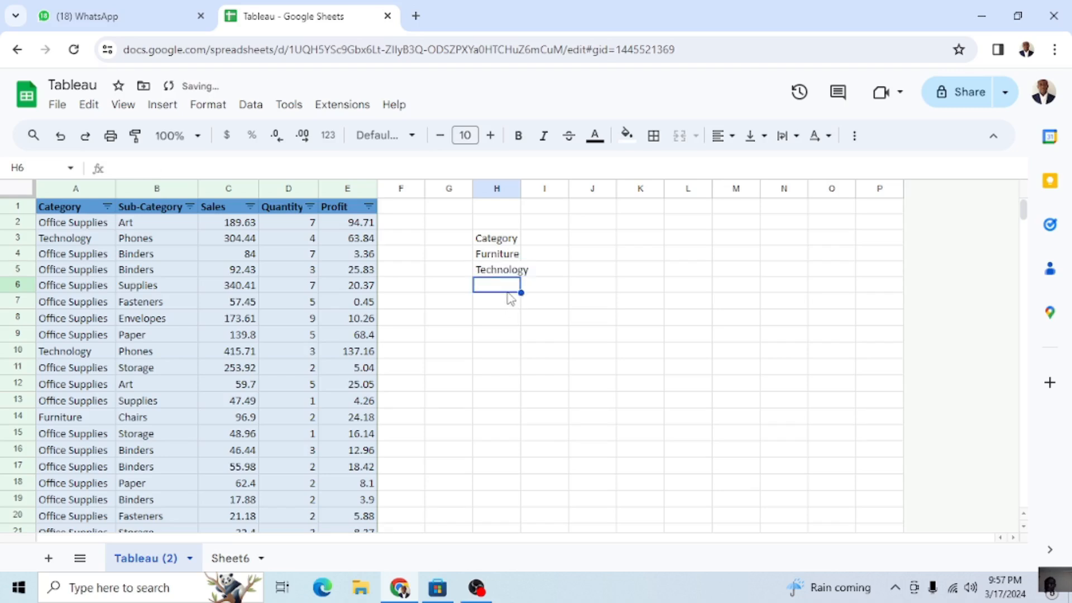
type("Offic")
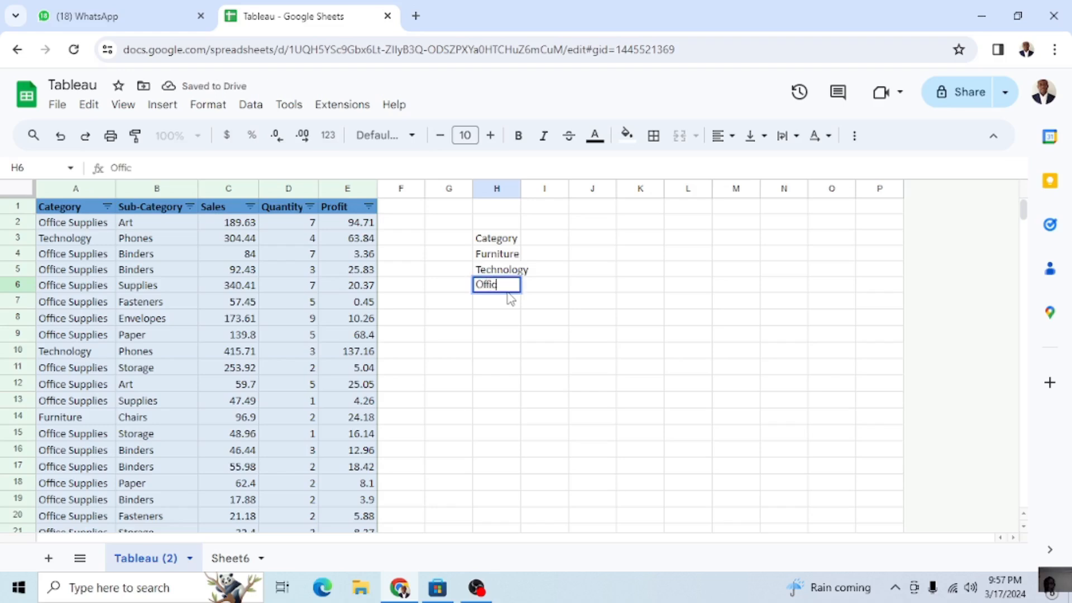
type("e Supplies")
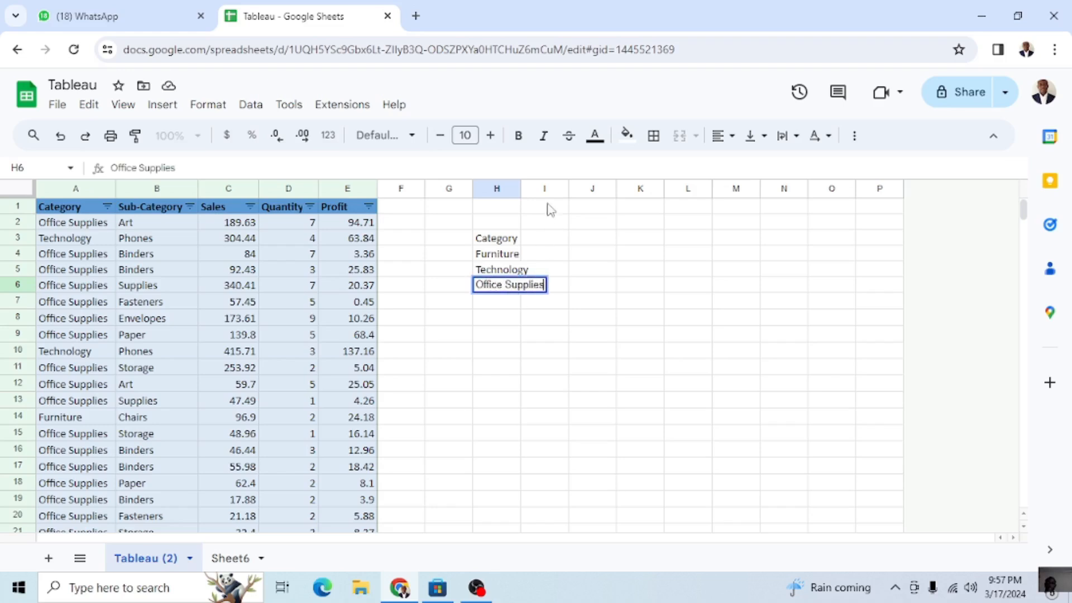
Step: Widen column H to fit the category names and enter "Goods" in cell H7
left_click_drag(520, 189, 555, 188)
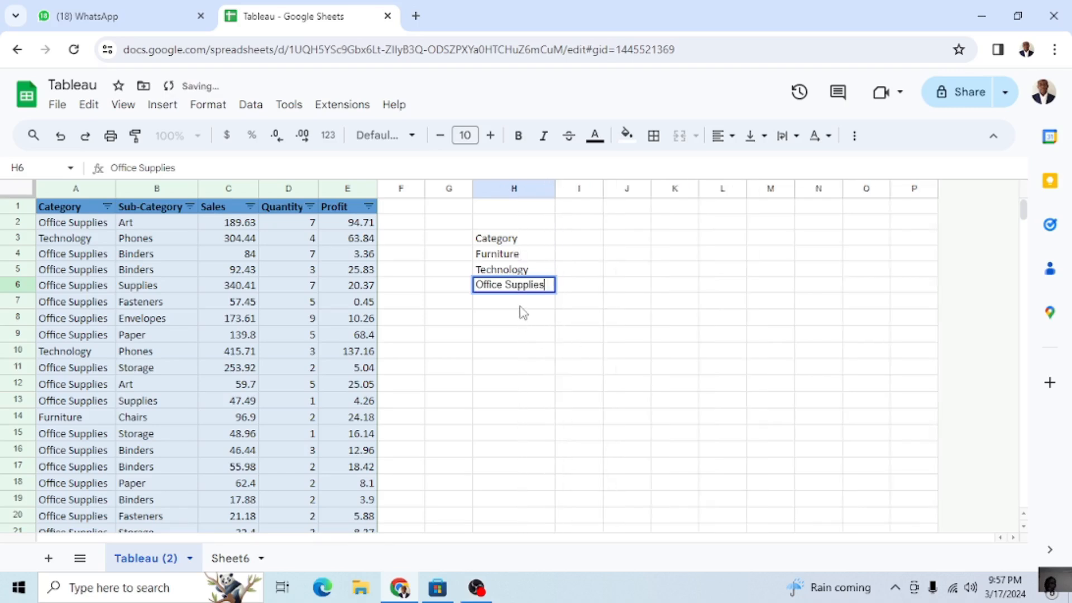
key("Return")
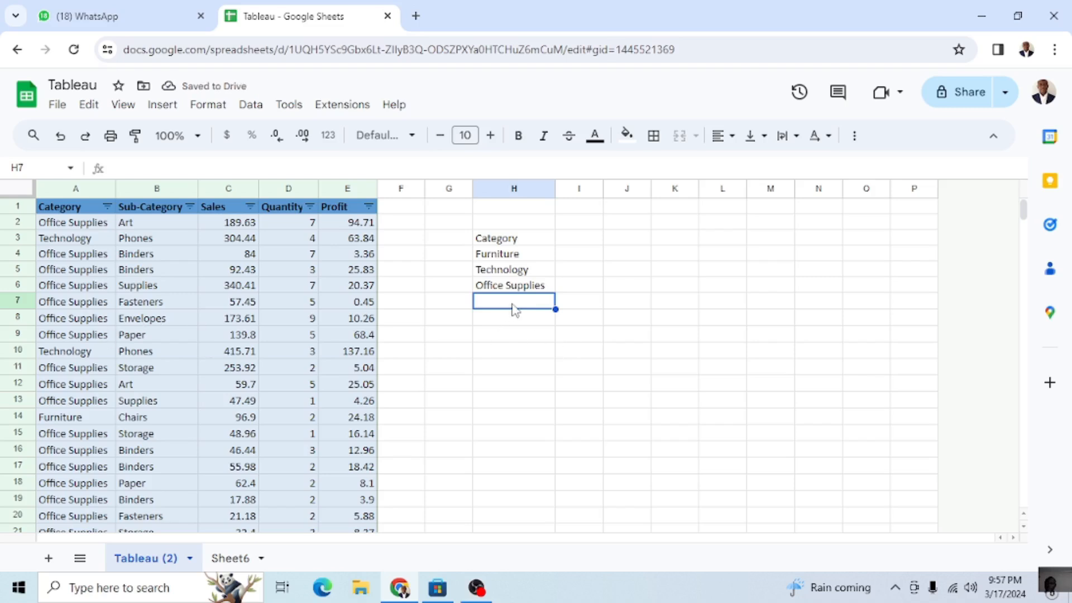
type("Goods")
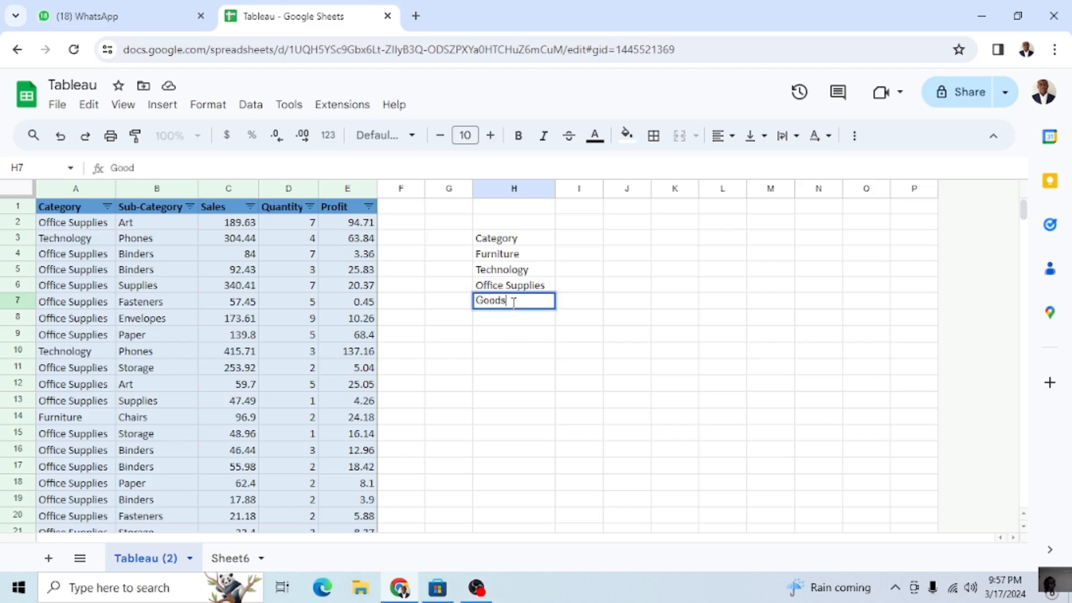
left_click(693, 386)
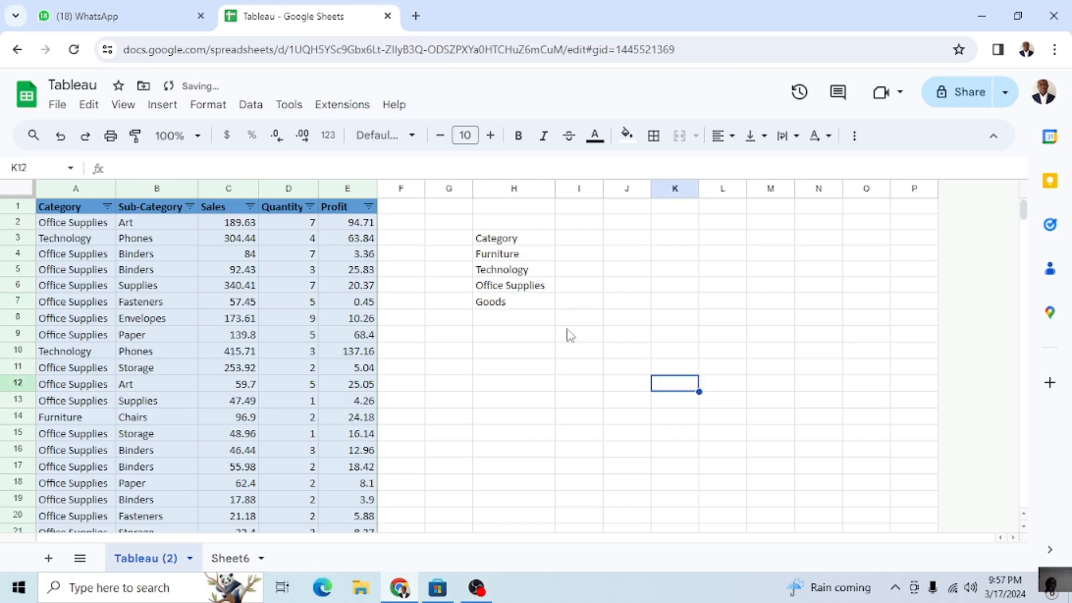
left_click(525, 256)
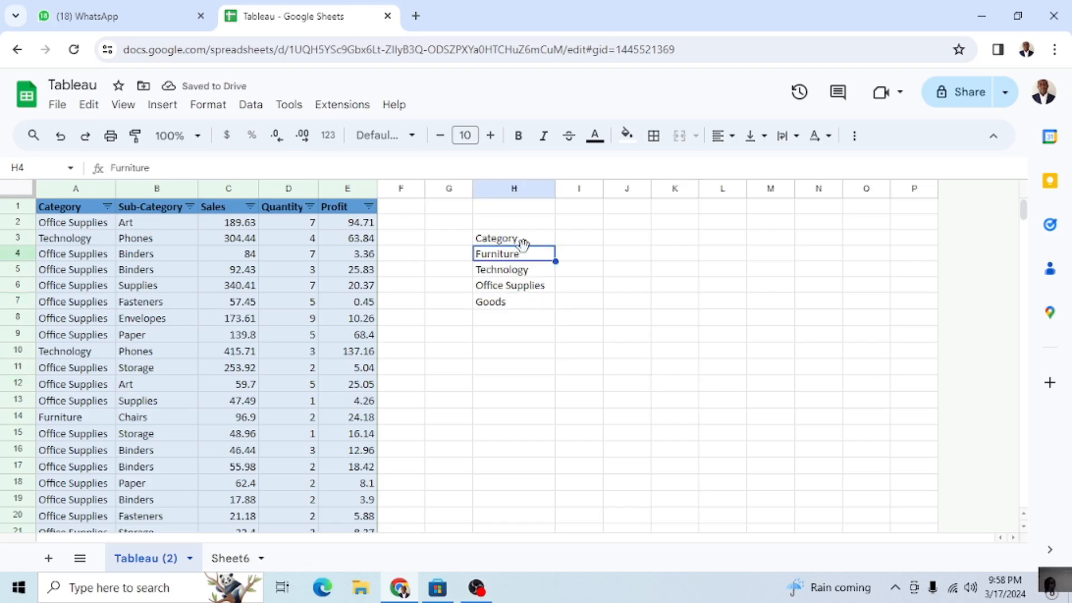
left_click(521, 238)
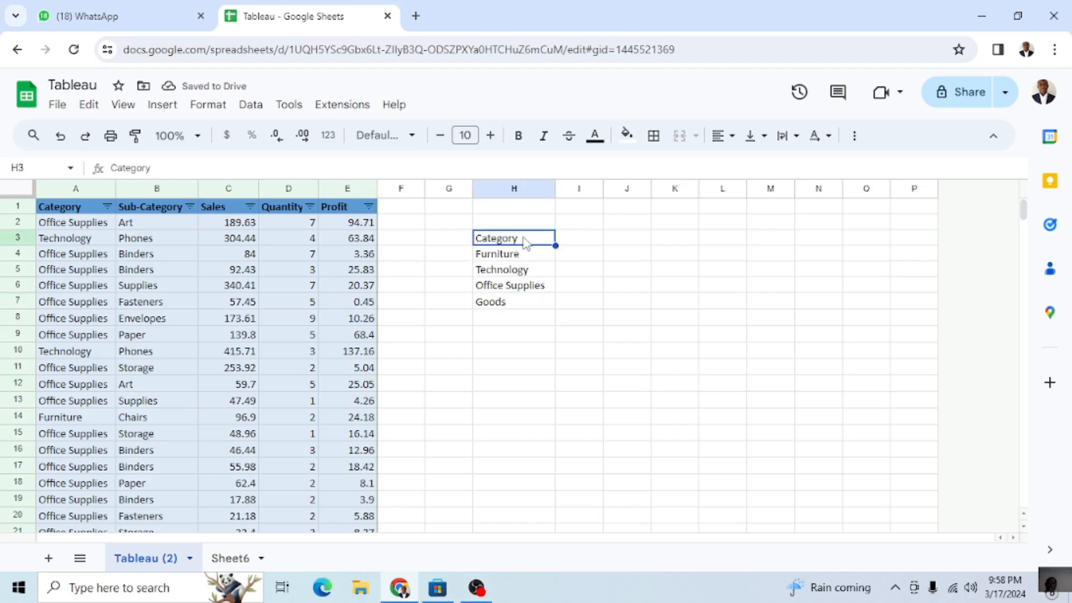
left_click(582, 245)
left_click(513, 241)
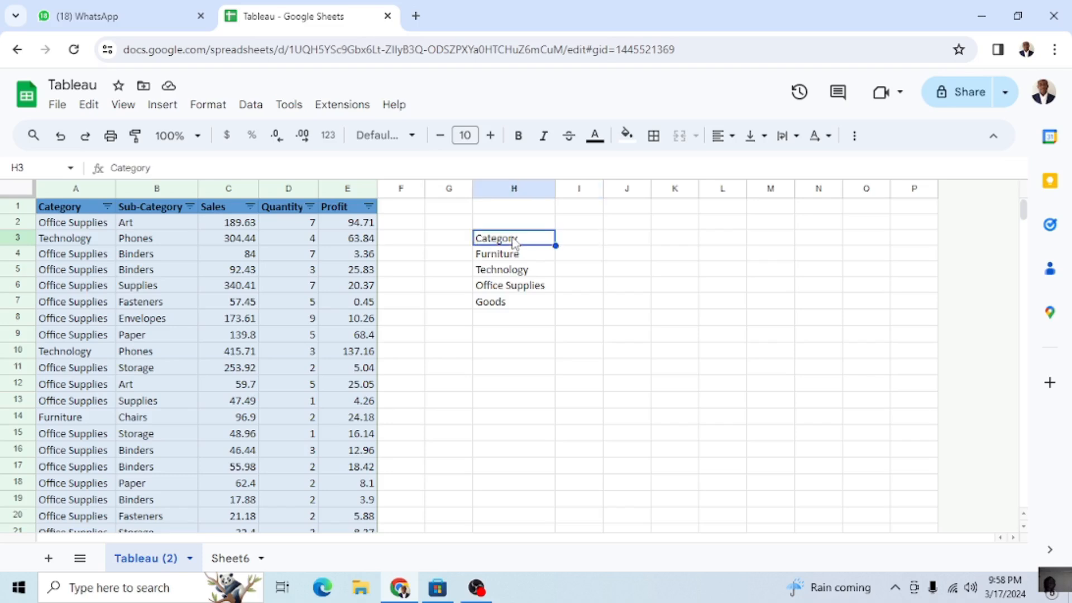
Step: Enter the heading "Count" in cell I3, beside the Category heading of the new table
left_click(588, 240)
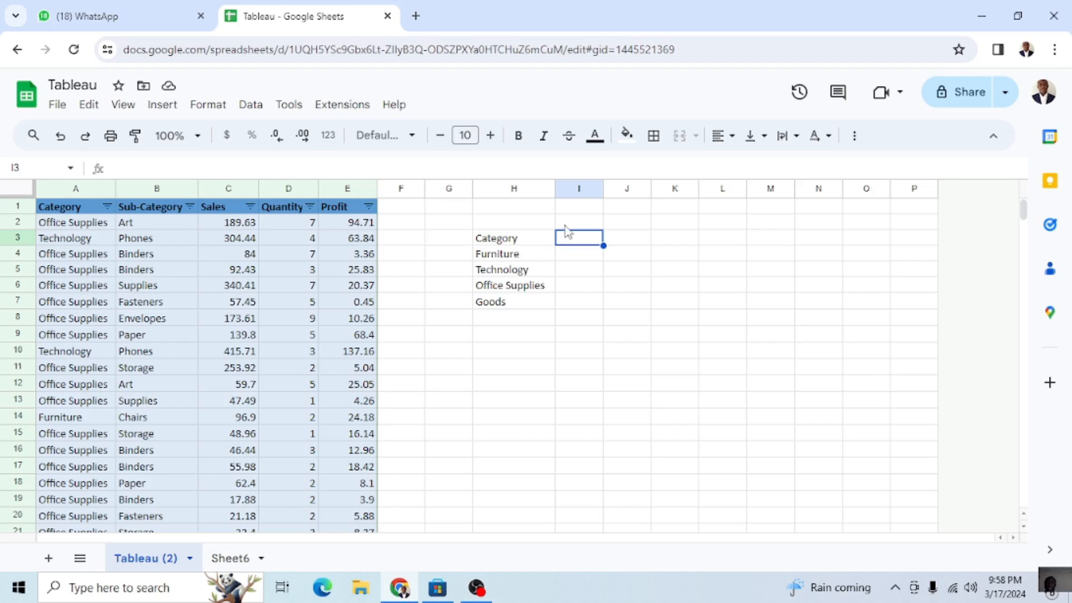
type("C")
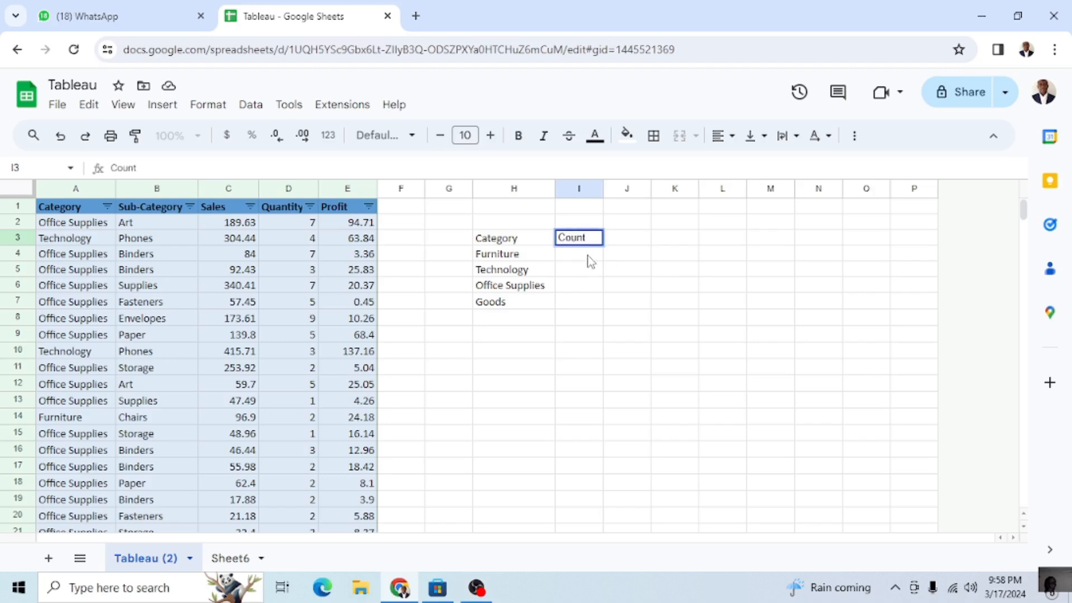
type("ount")
key("Return")
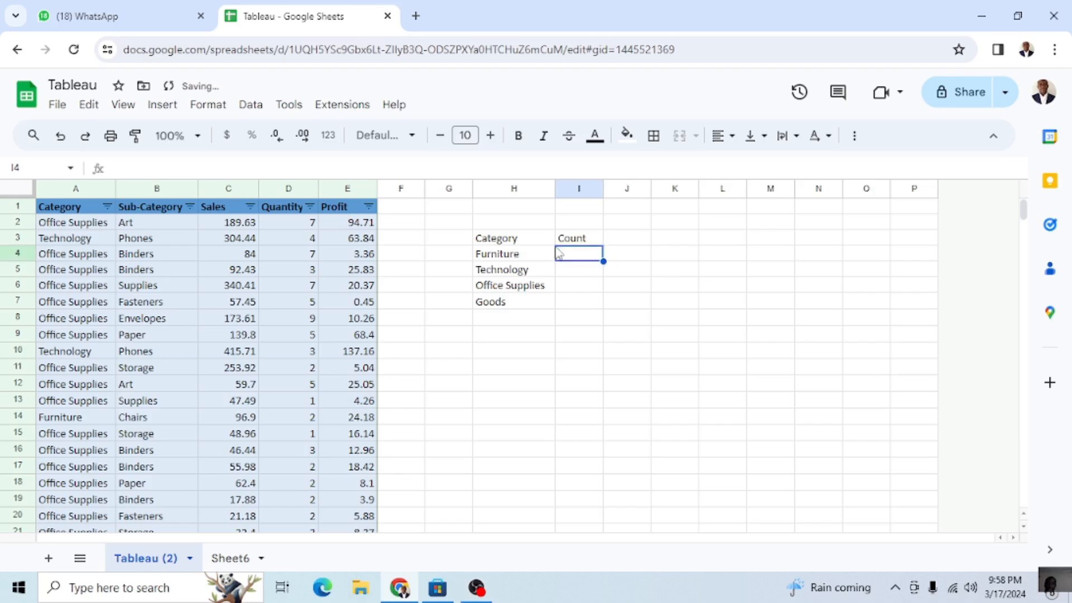
Step: Enter the heading "Sales/Sum" in cell J3, beside the Count heading
left_click(628, 242)
type("S")
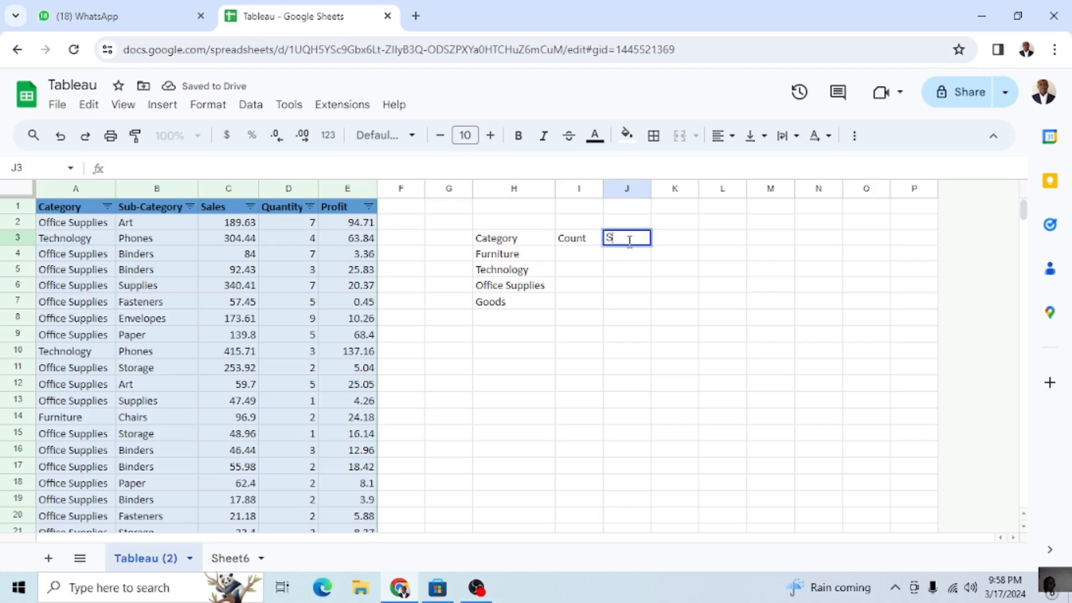
type("ales/Sum")
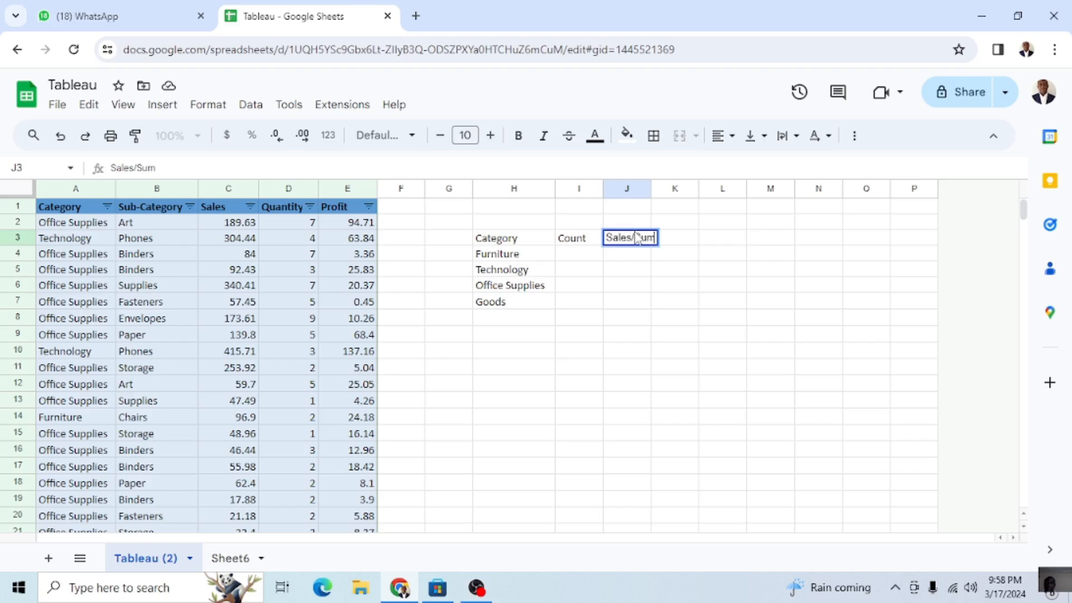
left_click(734, 289)
left_click(631, 240)
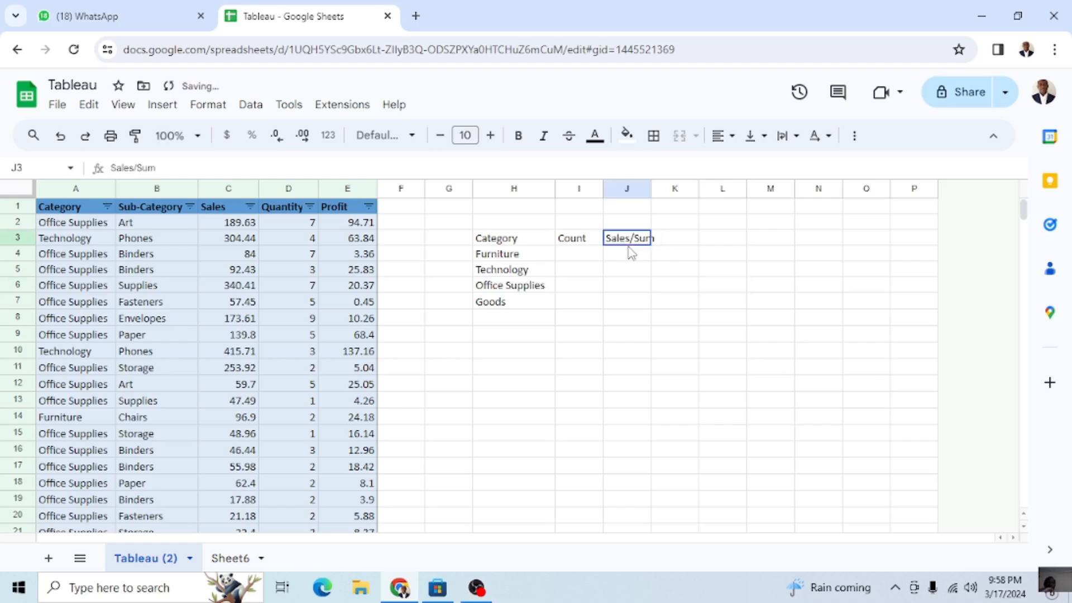
left_click(630, 258)
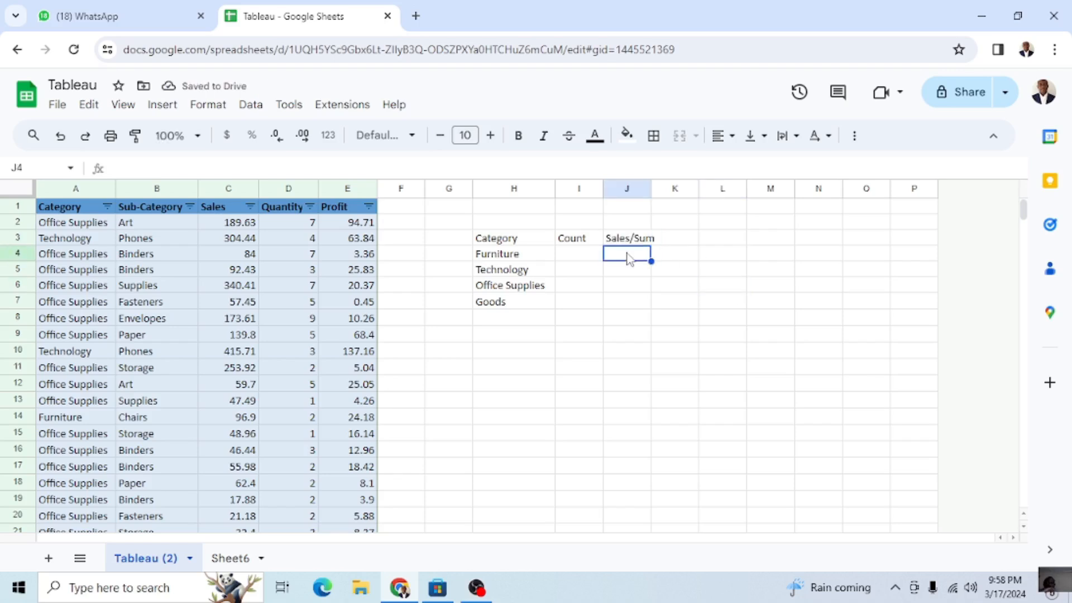
left_click(561, 254)
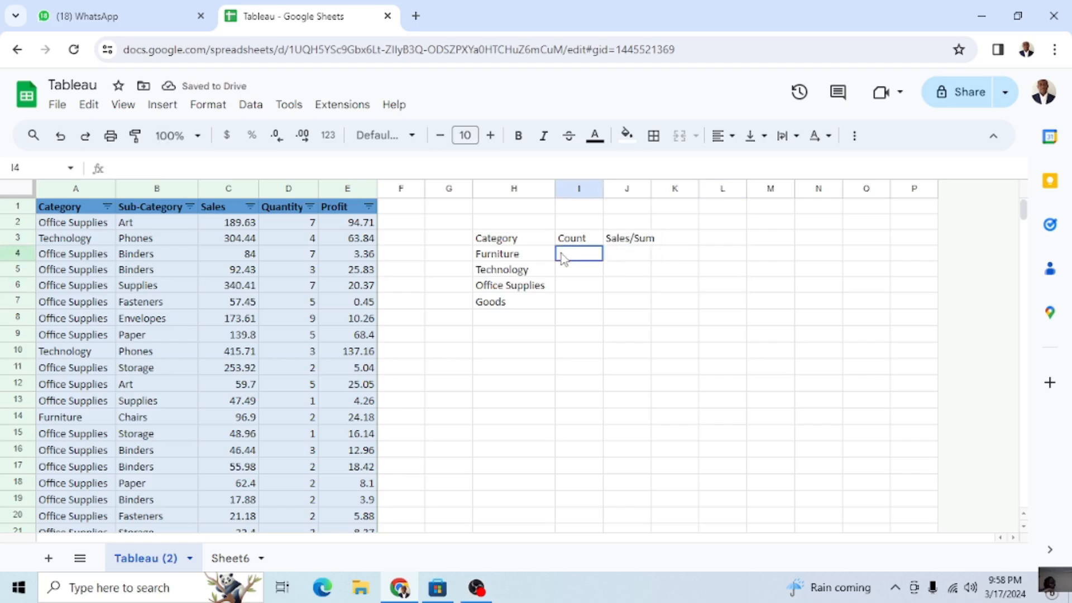
left_click(505, 226)
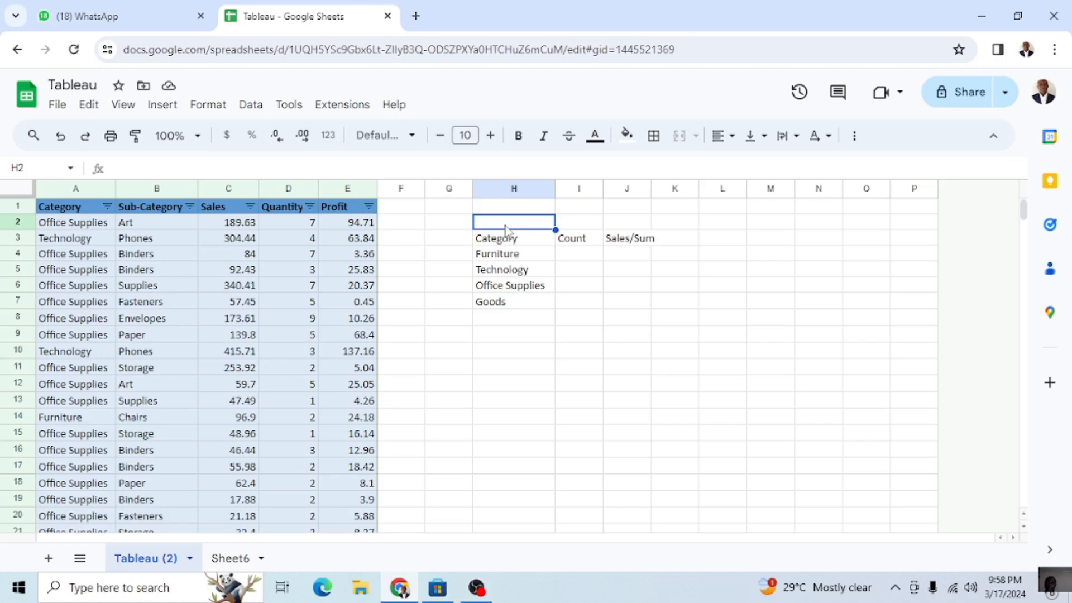
left_click_drag(505, 229, 680, 391)
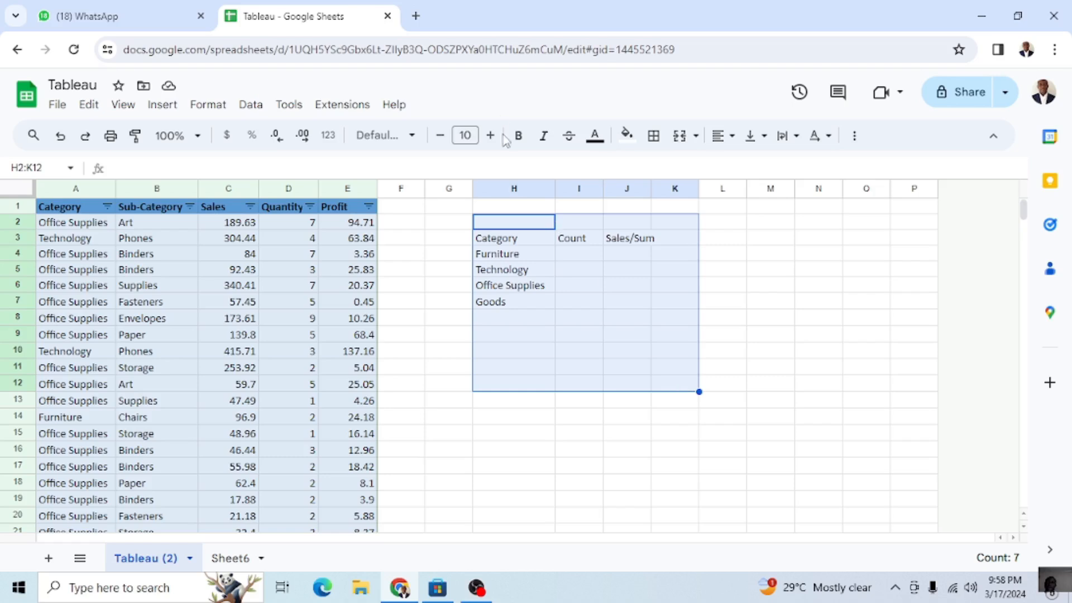
left_click(653, 138)
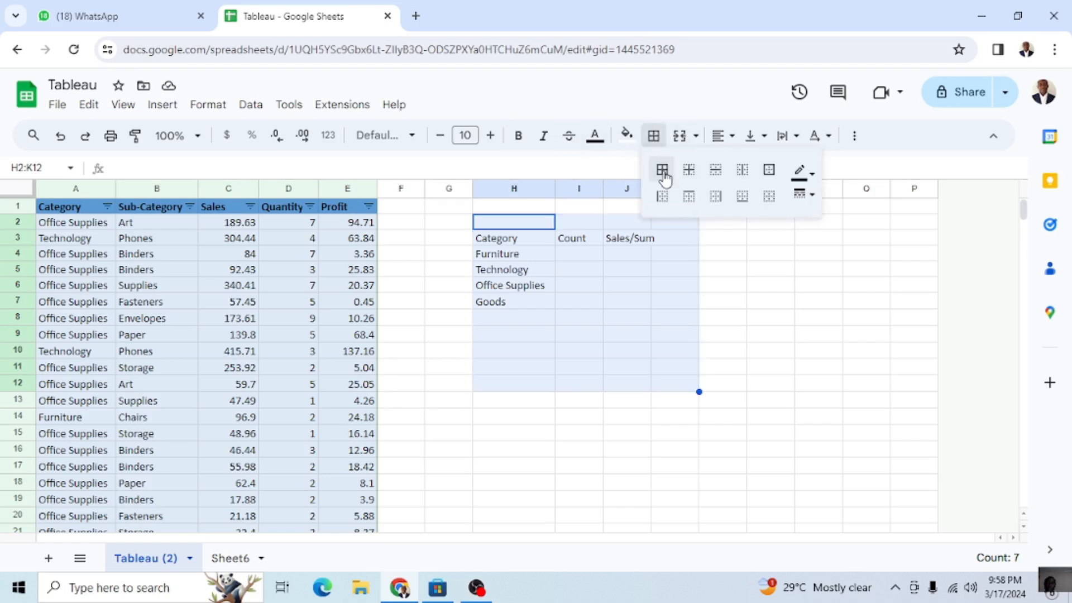
left_click(662, 170)
left_click(637, 276)
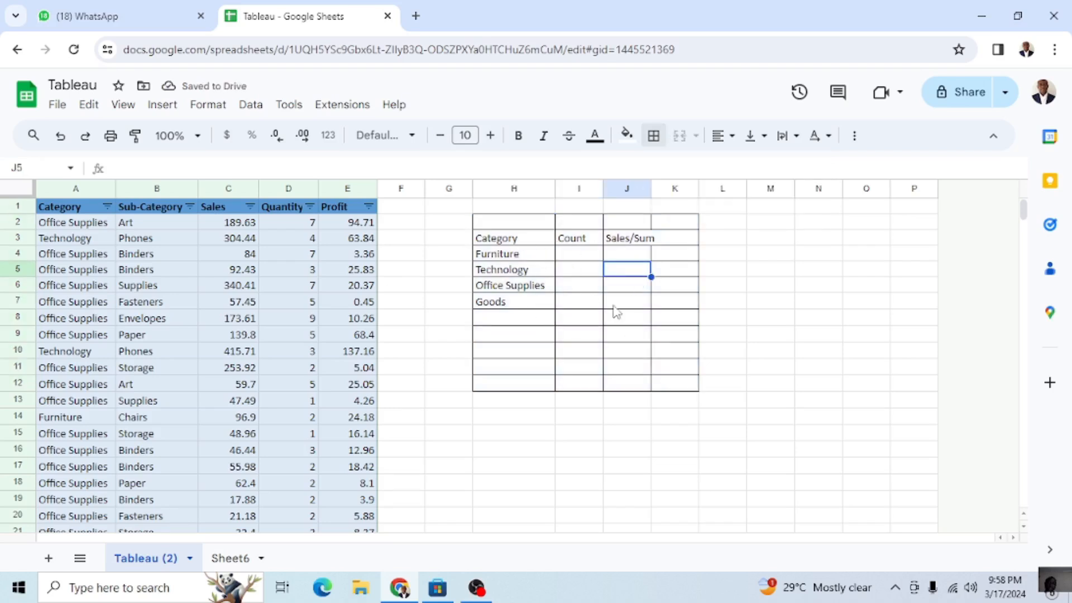
left_click_drag(518, 228, 651, 356)
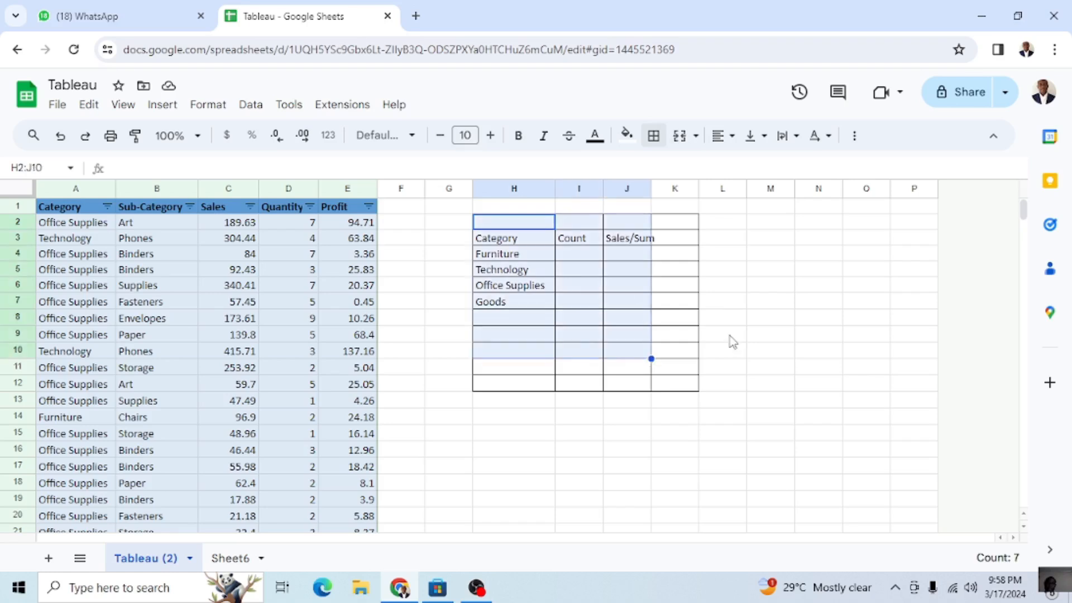
left_click(788, 320)
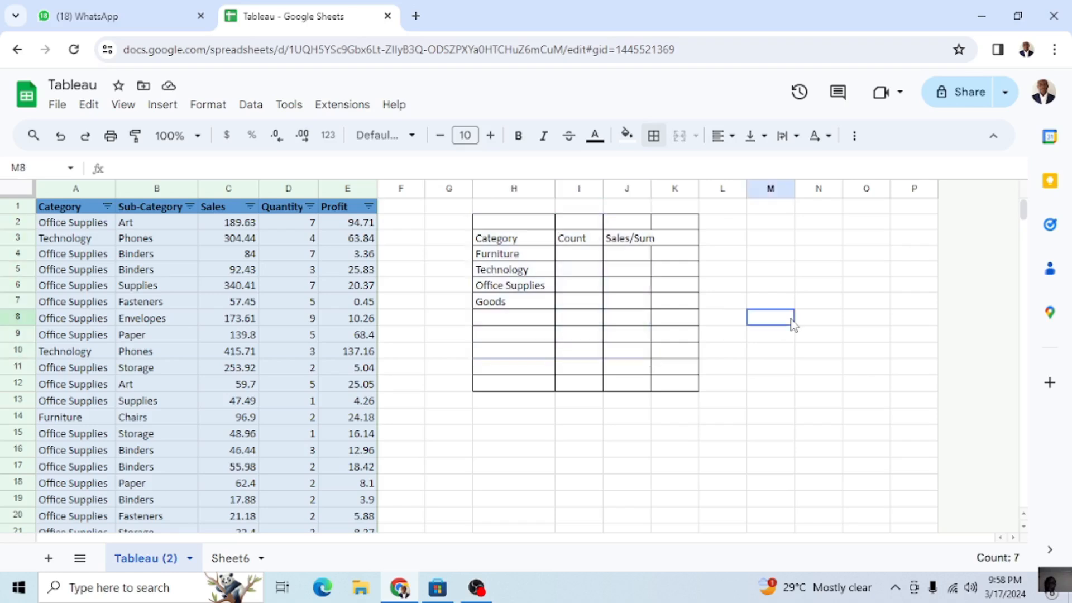
left_click(60, 136)
left_click(588, 278)
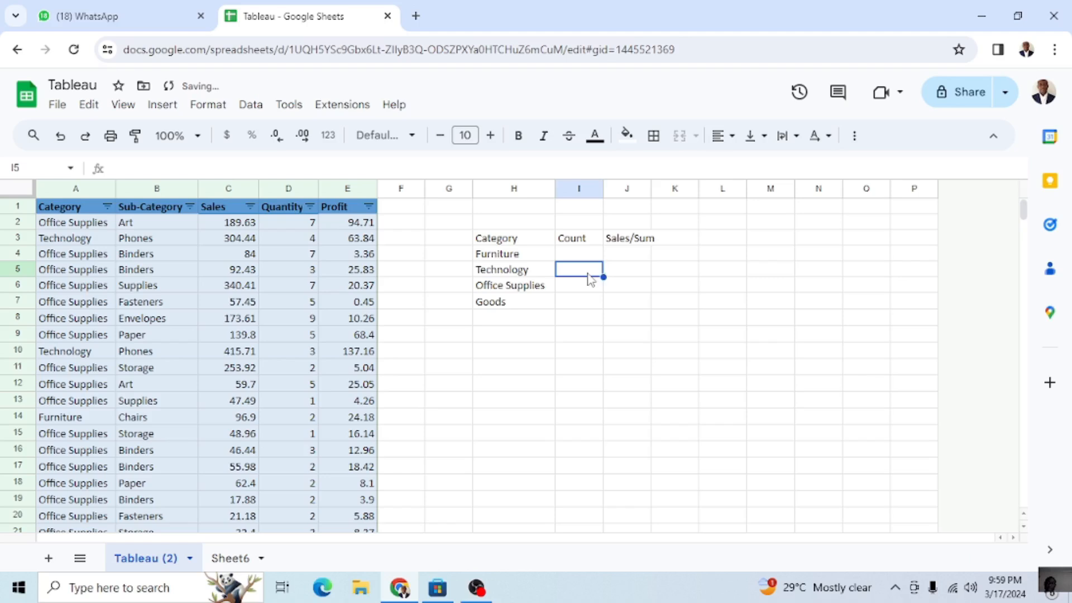
Step: Apply all borders to the summary table in cells H3:J7
left_click(498, 240)
left_click_drag(498, 239, 639, 308)
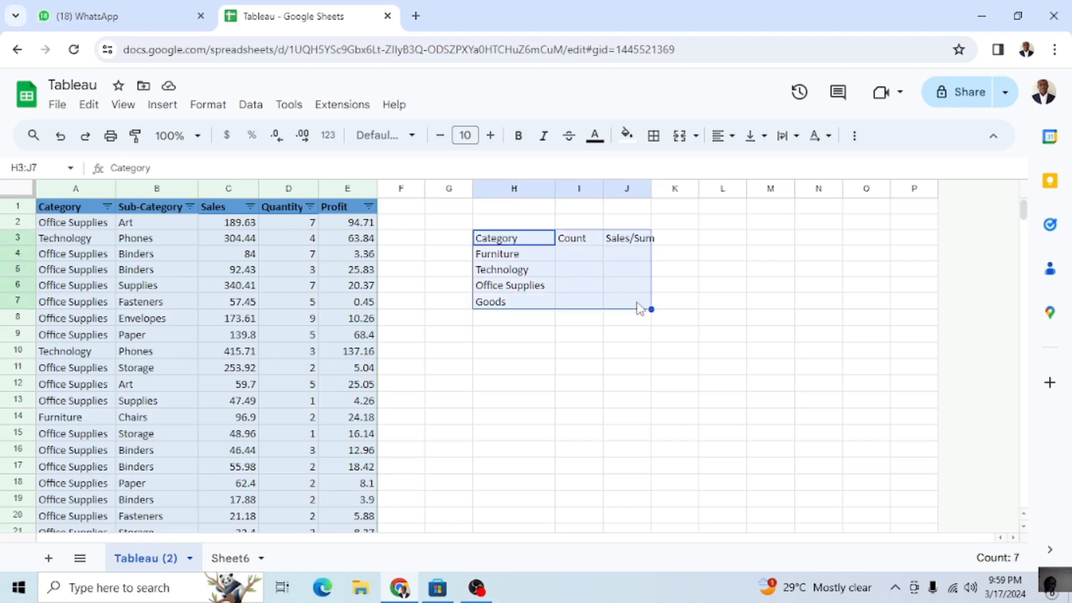
left_click(653, 135)
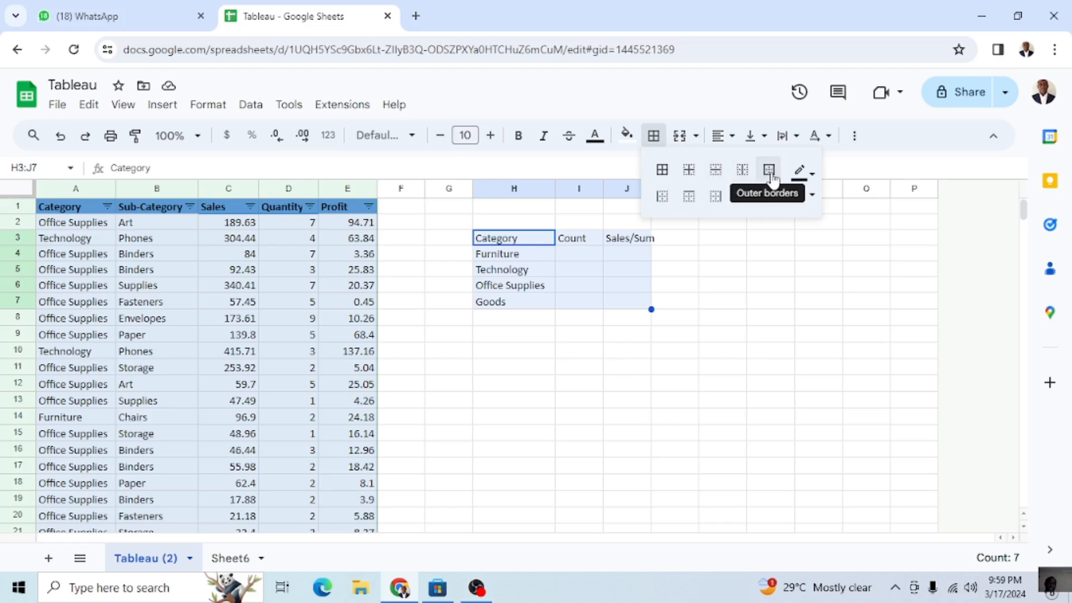
left_click(661, 170)
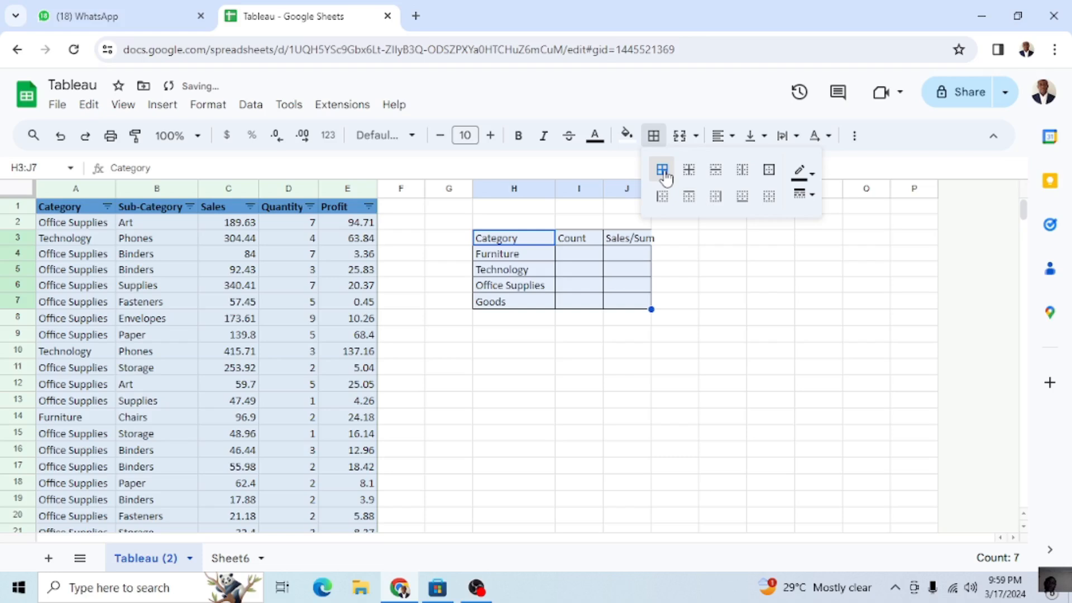
Step: Widen column J so the Sales/Sum heading fits inside the summary table
left_click(596, 257)
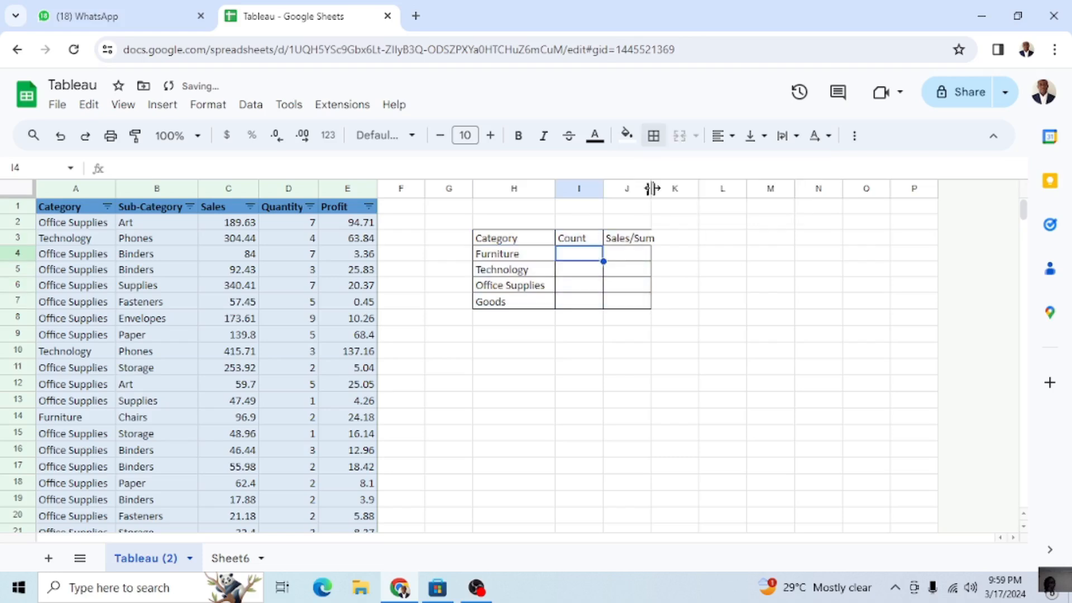
left_click_drag(651, 188, 679, 188)
left_click(646, 274)
Step: Compare the summary table's empty Count and Sales/Sum cells with the Category, Sales, Quantity and Profit headings of the source data
left_click(510, 293)
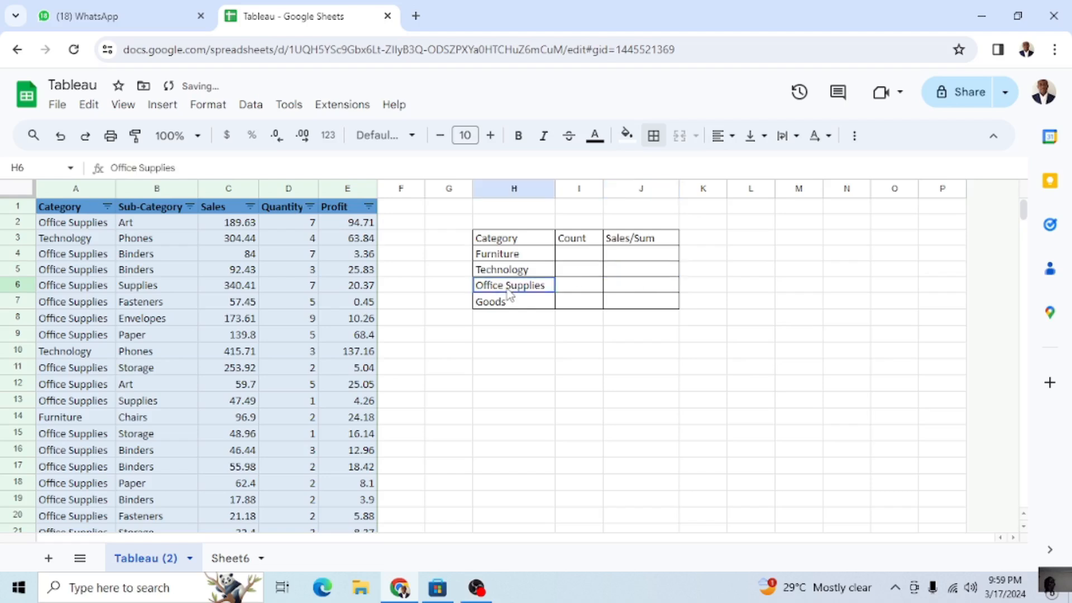
left_click(578, 255)
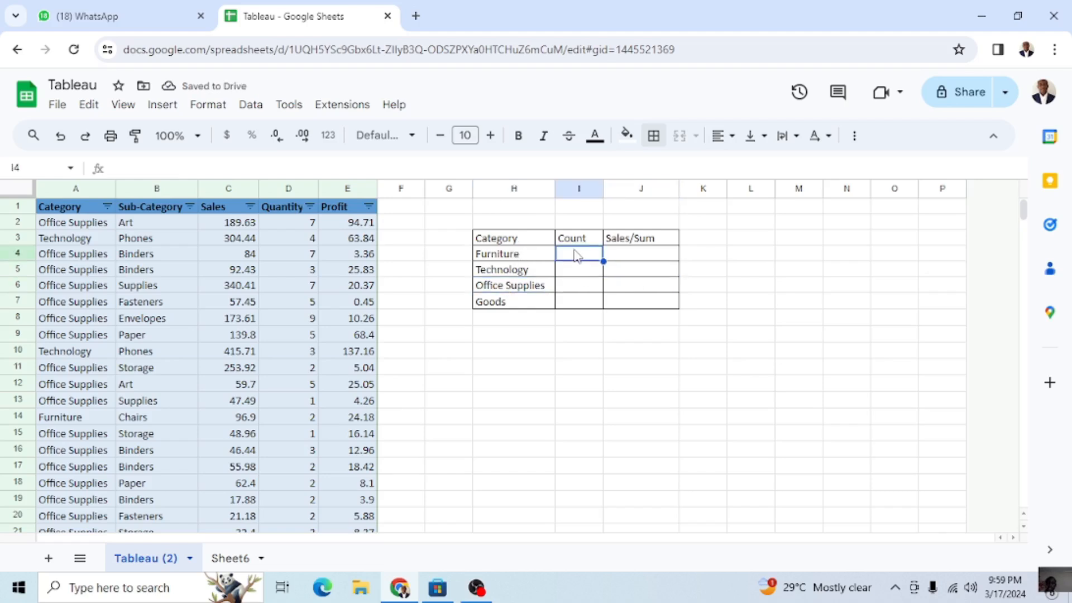
left_click(626, 255)
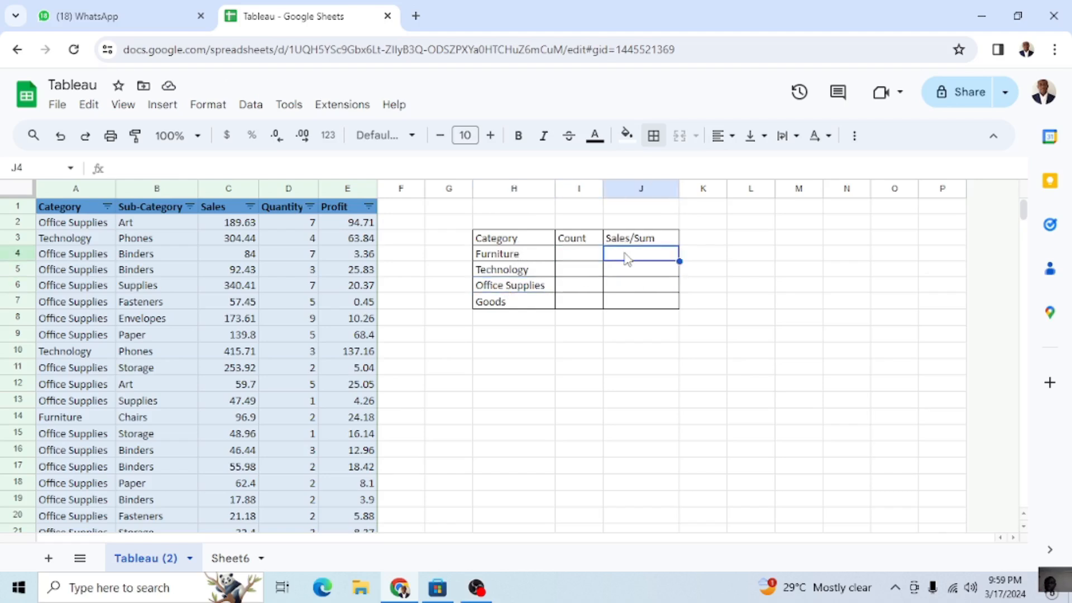
left_click(578, 257)
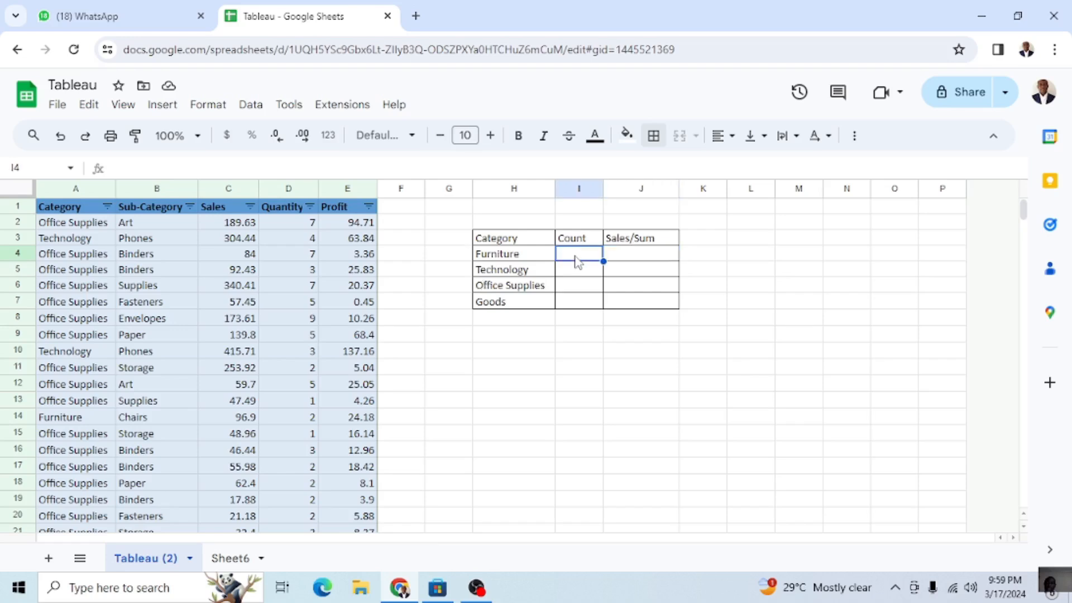
left_click(71, 211)
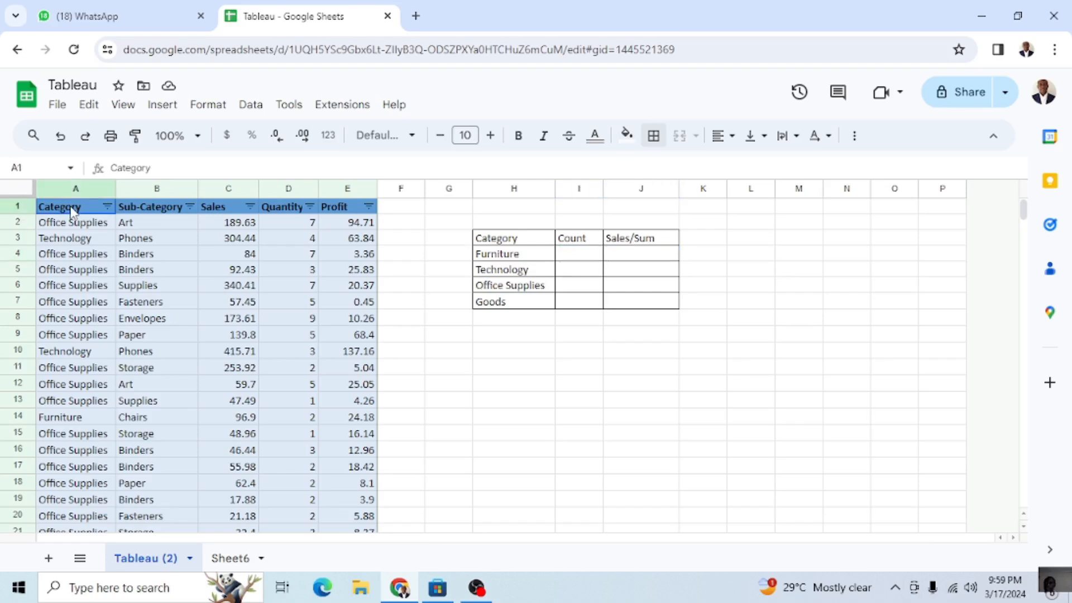
left_click(641, 256)
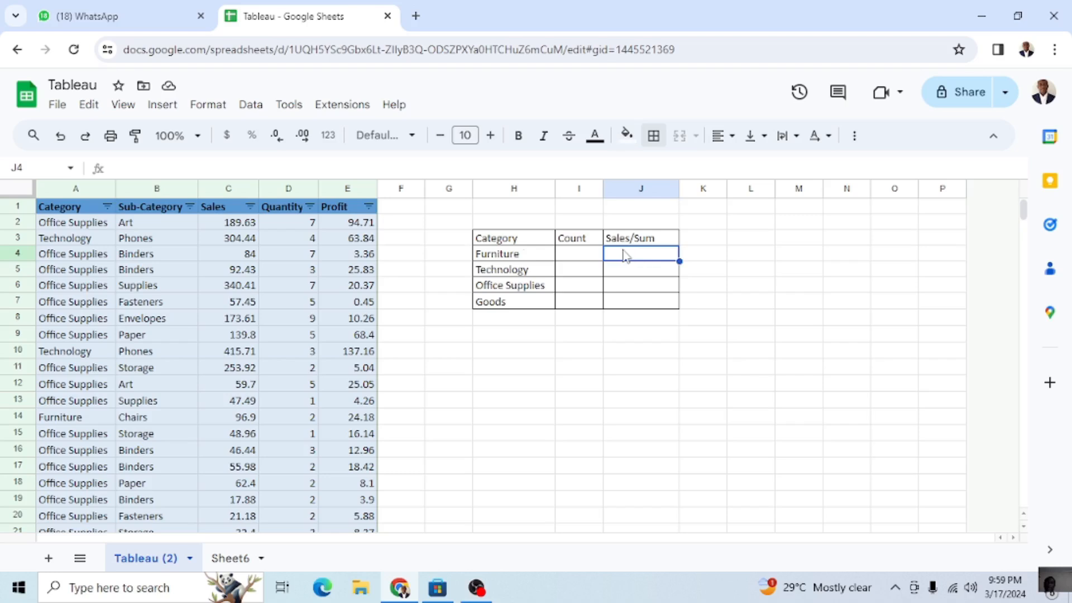
left_click(234, 211)
left_click(289, 212)
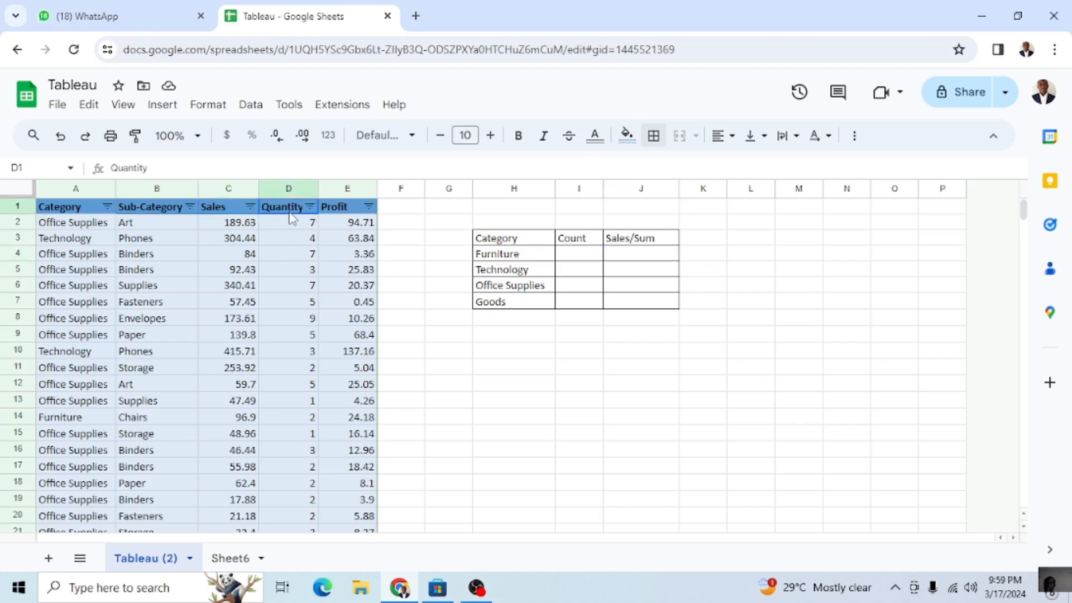
left_click(347, 209)
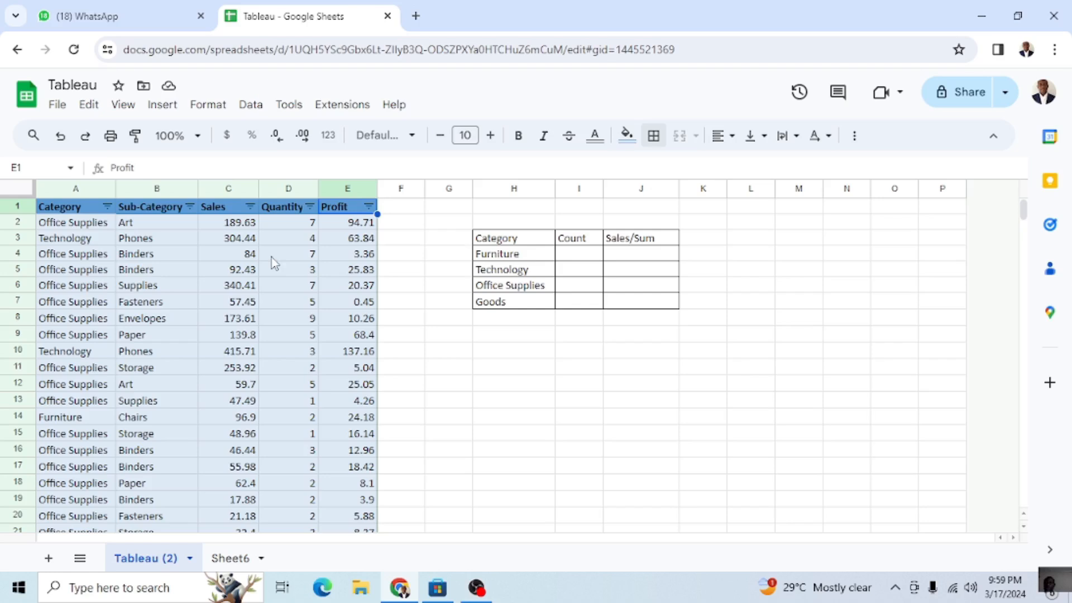
left_click(222, 215)
Step: Count the Furniture rows in cell I4 with COUNTIF, using column A as the range and A14 as the criterion
left_click(568, 257)
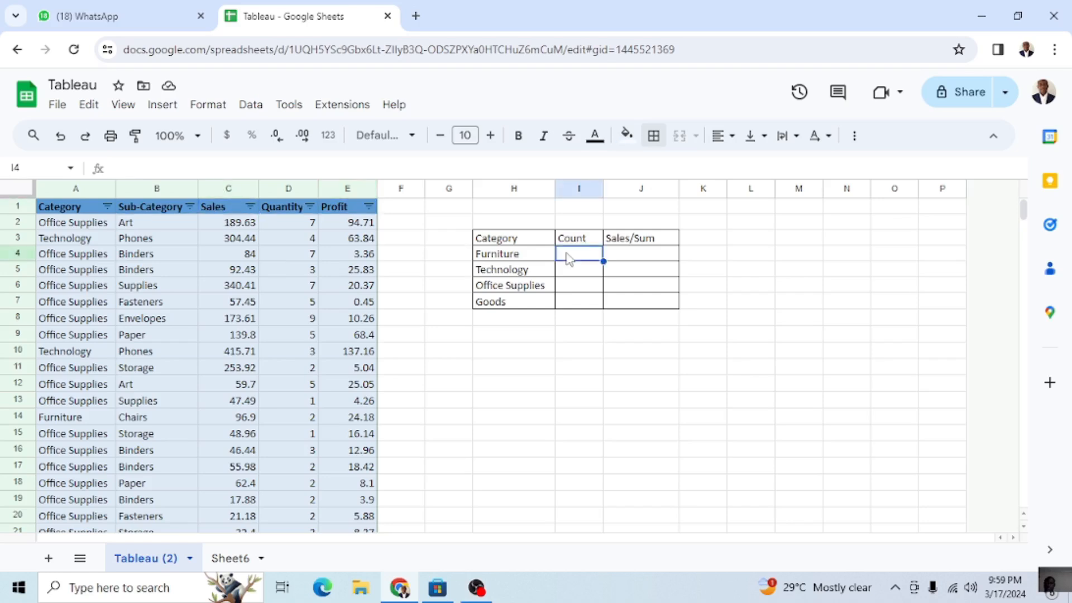
type("=")
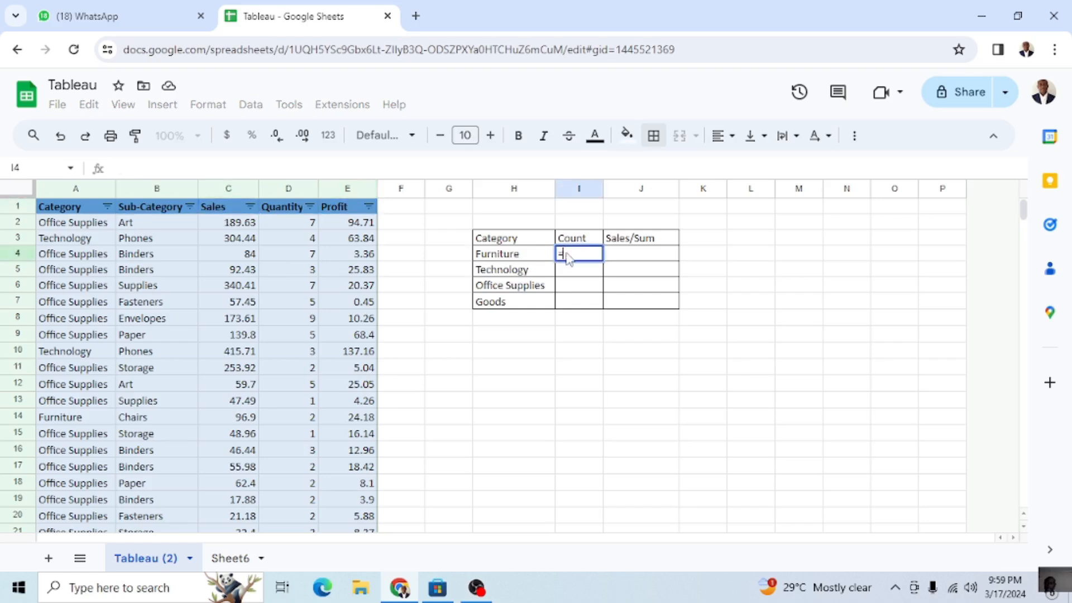
type("count")
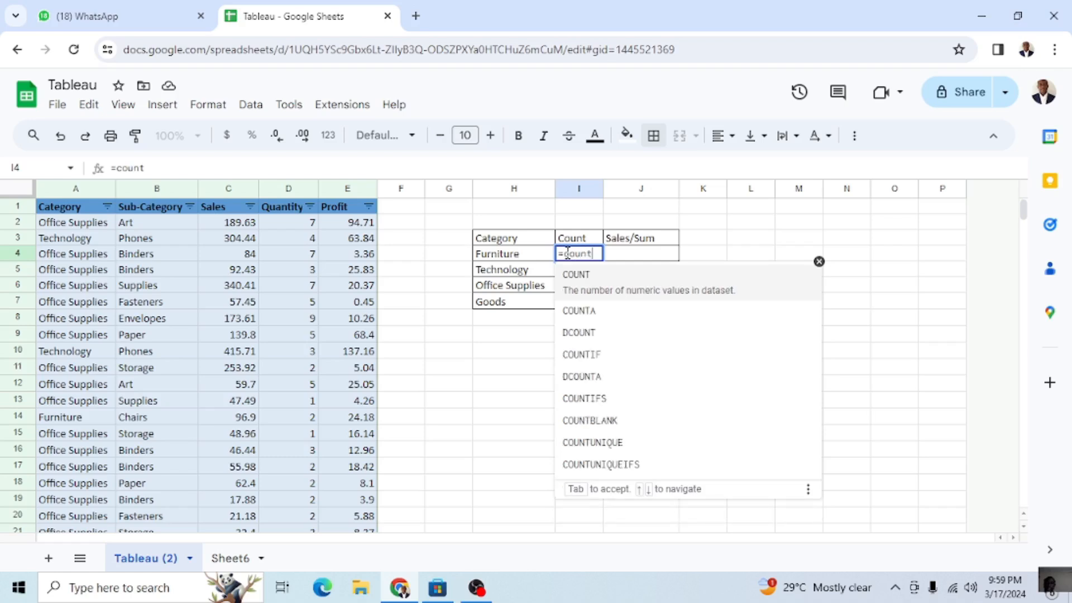
type("if")
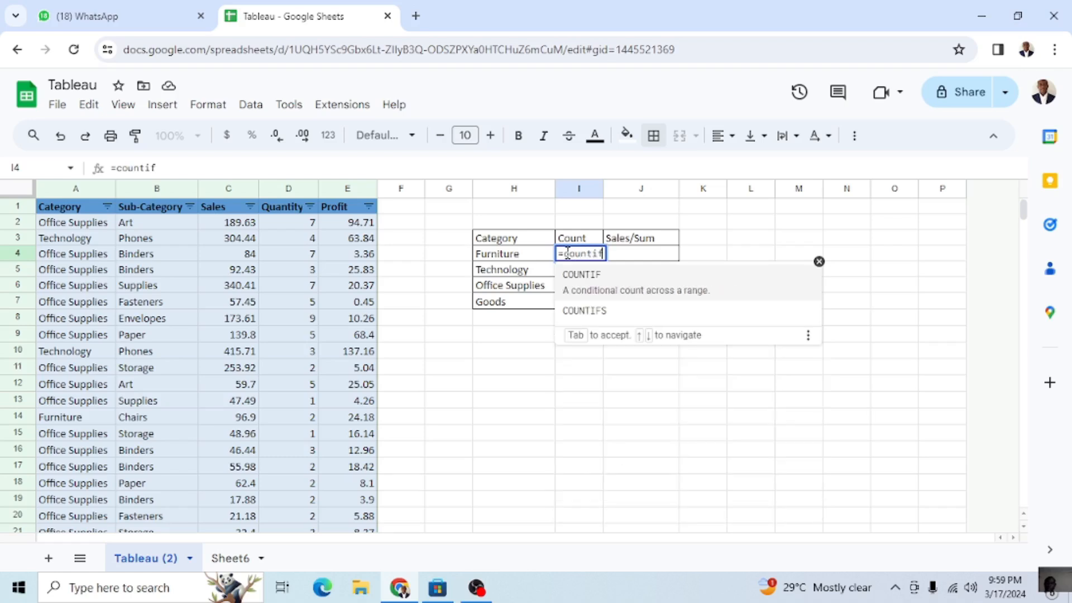
left_click(595, 285)
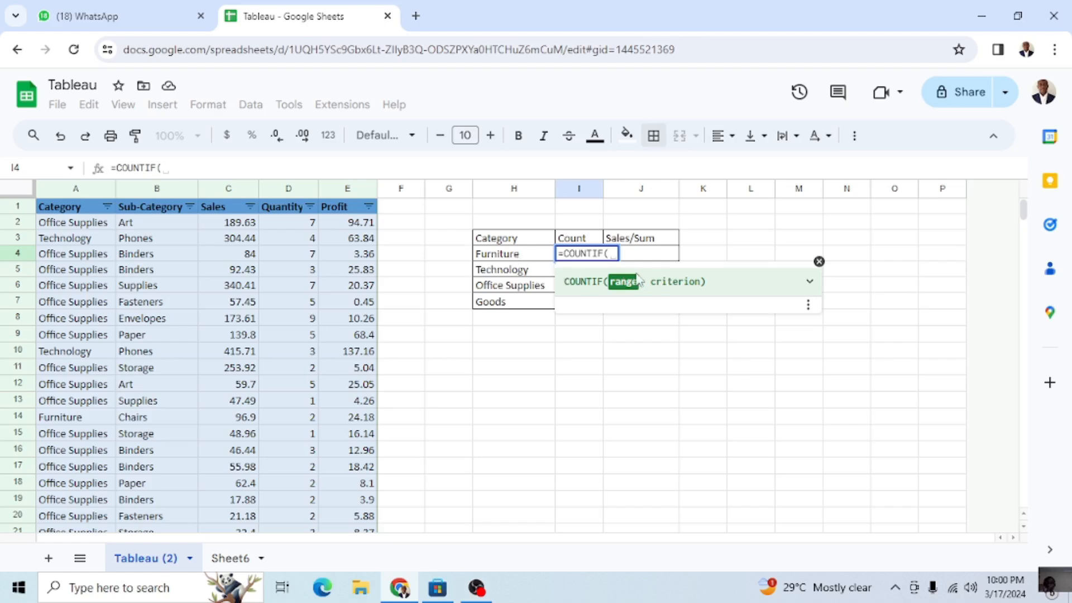
left_click(75, 188)
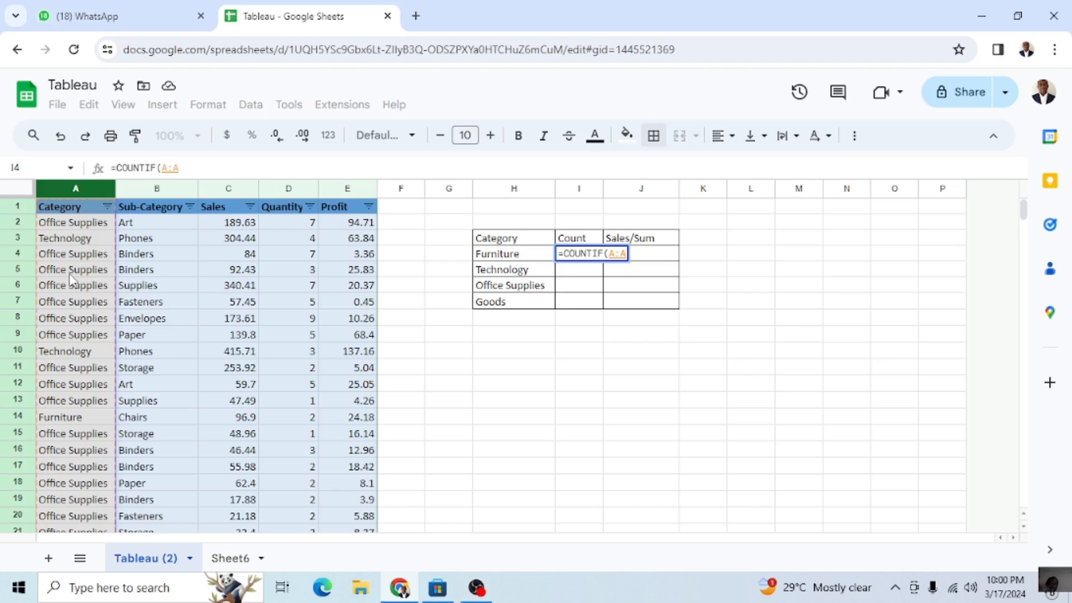
scroll(162, 363, "down", 13)
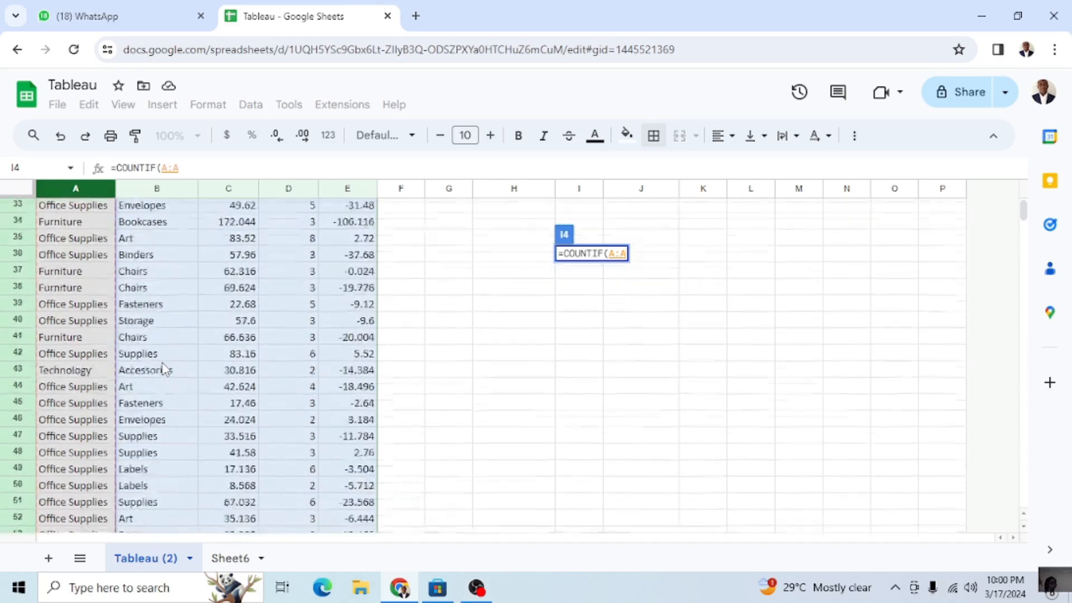
scroll(162, 368, "up", 13)
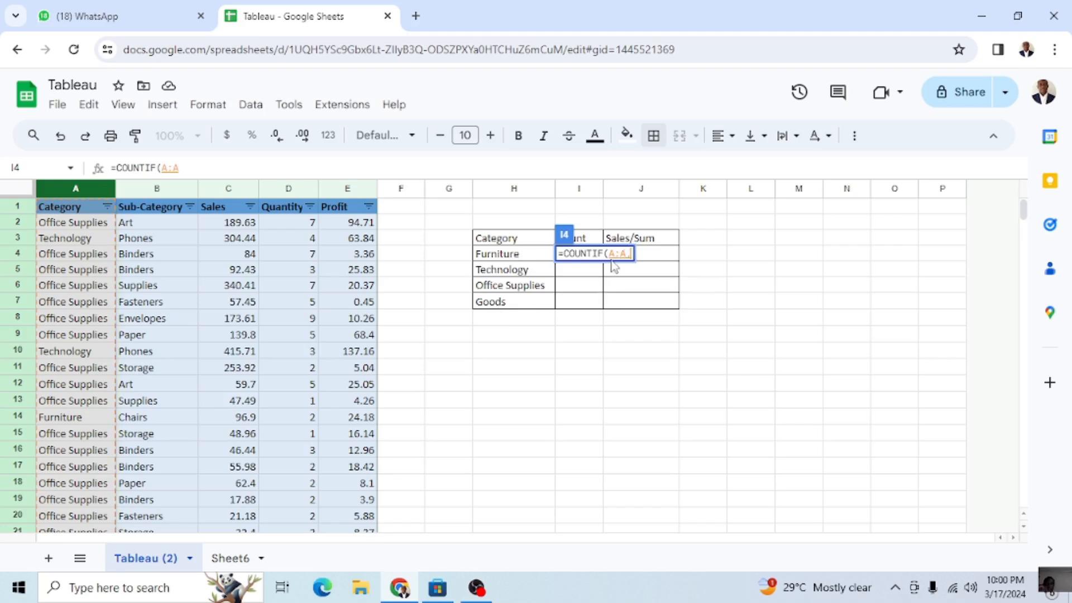
type(",")
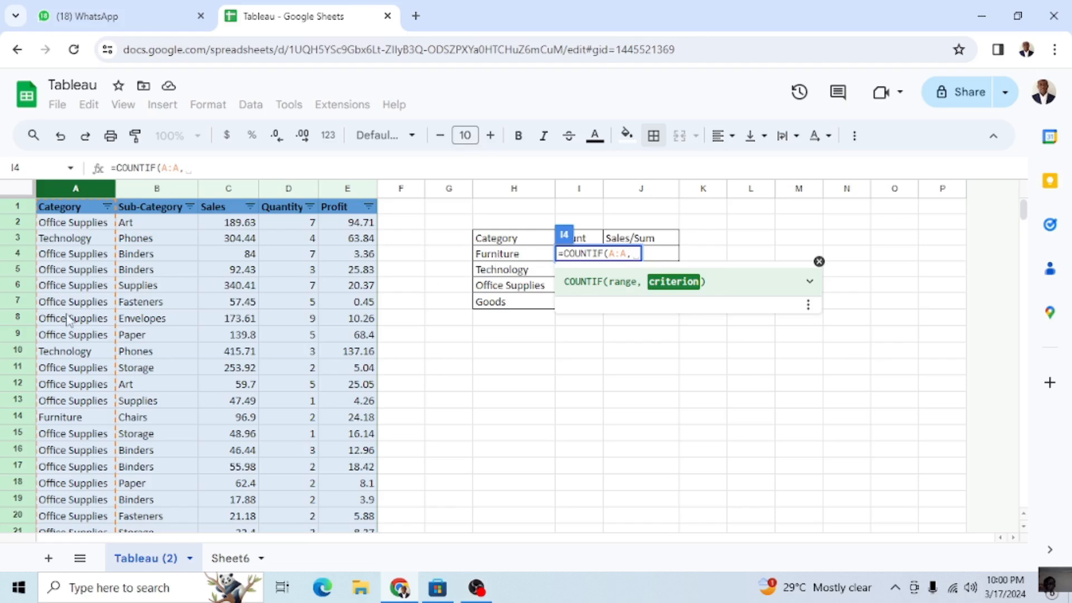
left_click(73, 422)
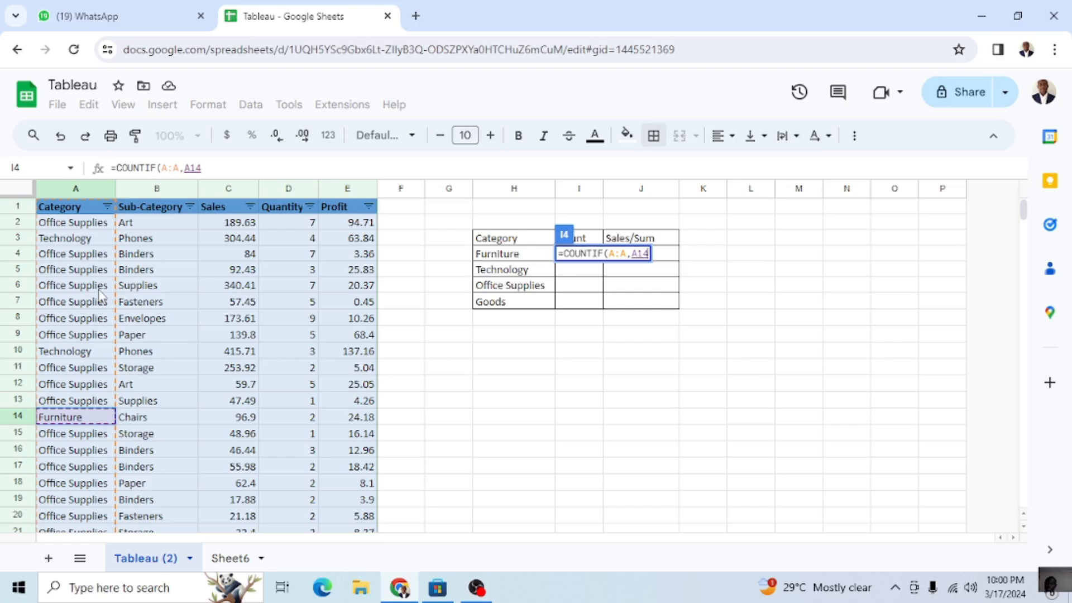
key("Tab")
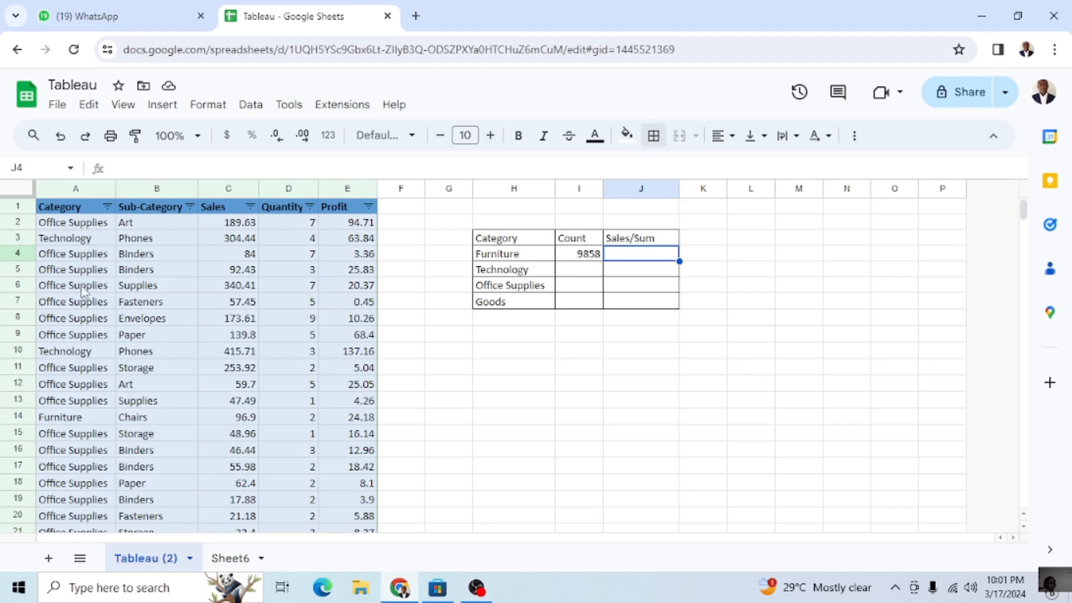
left_click(82, 421)
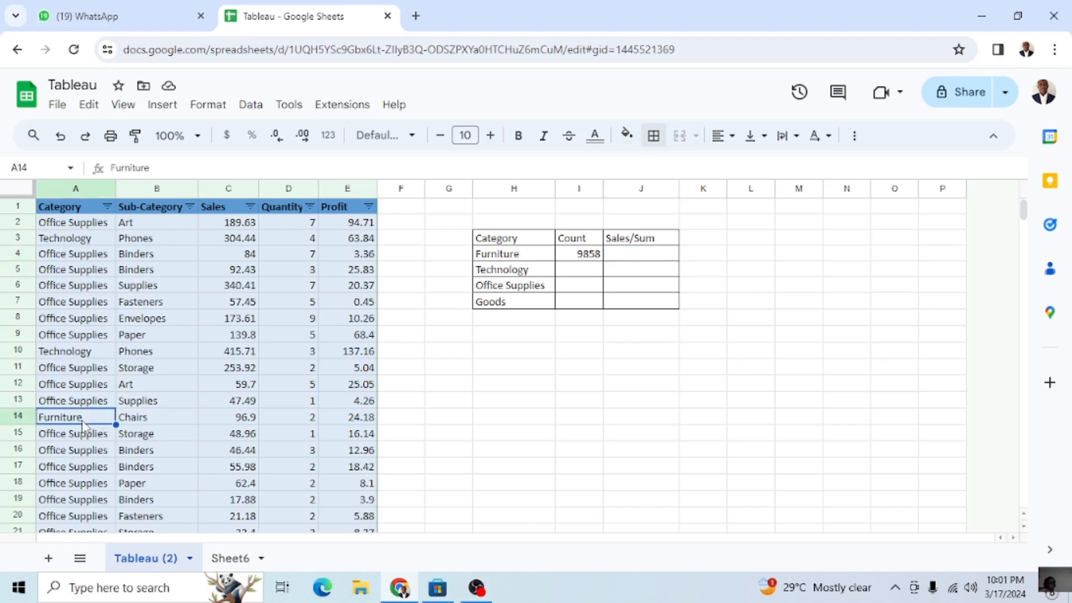
left_click(576, 271)
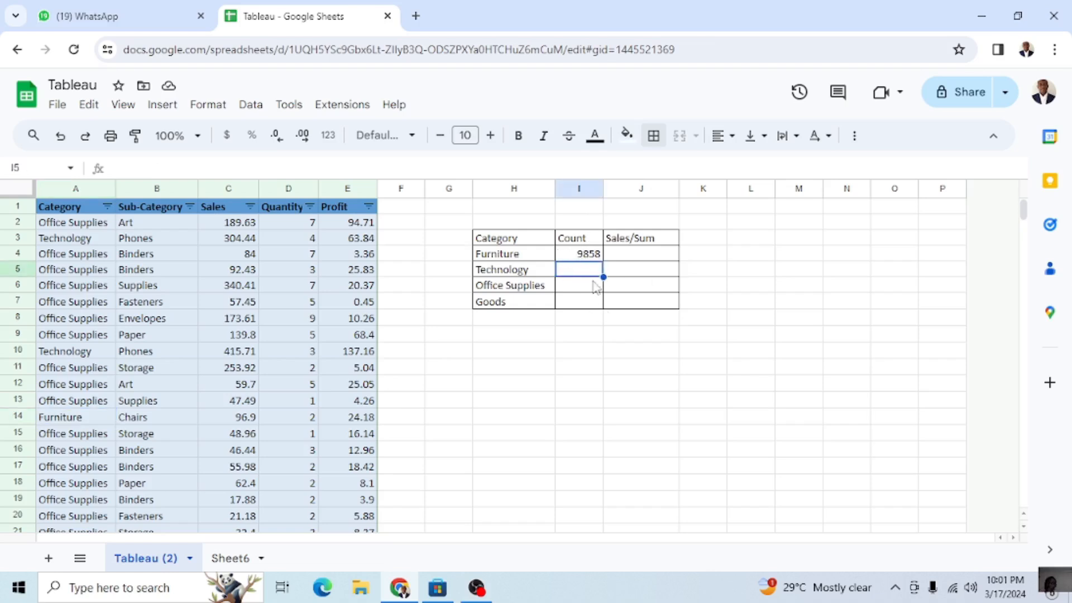
left_click(634, 257)
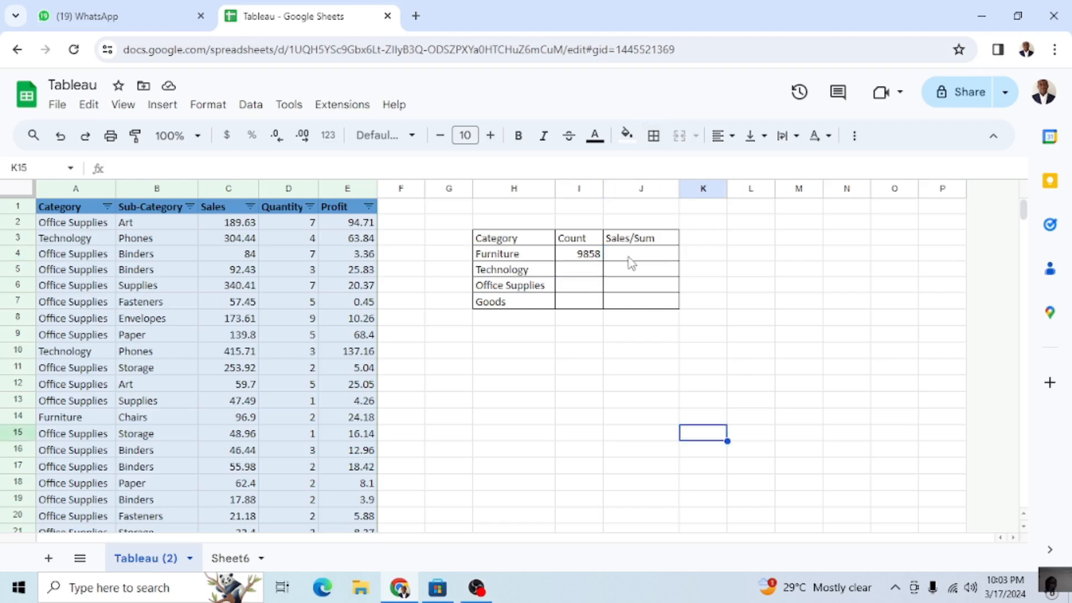
Step: Total the Furniture sales in cell J4 with SUMIF, using range A:A, criterion A14 and sum range C:C
left_click(630, 257)
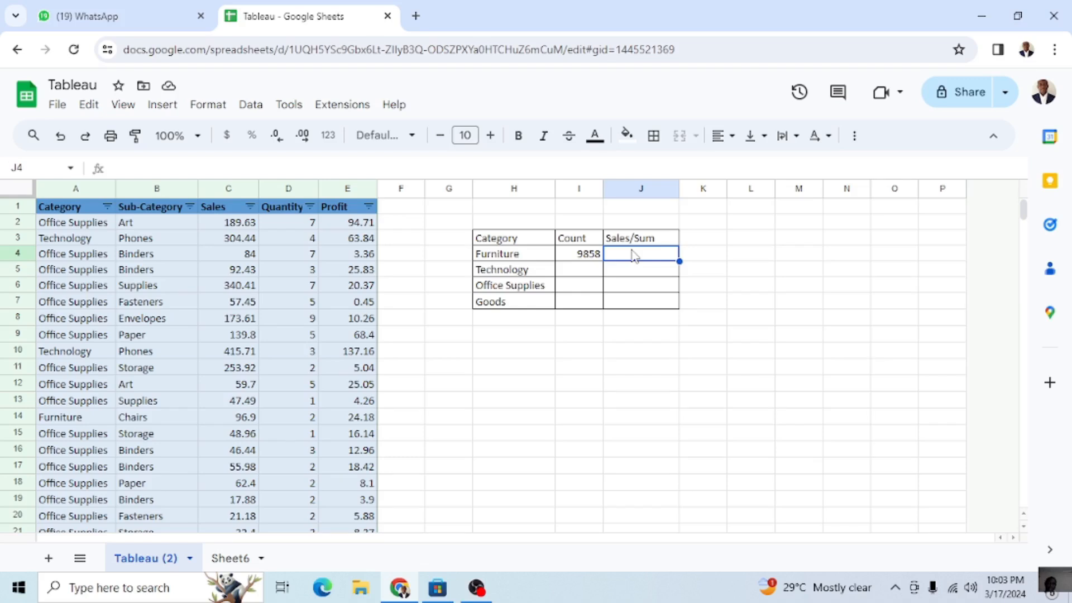
type("=")
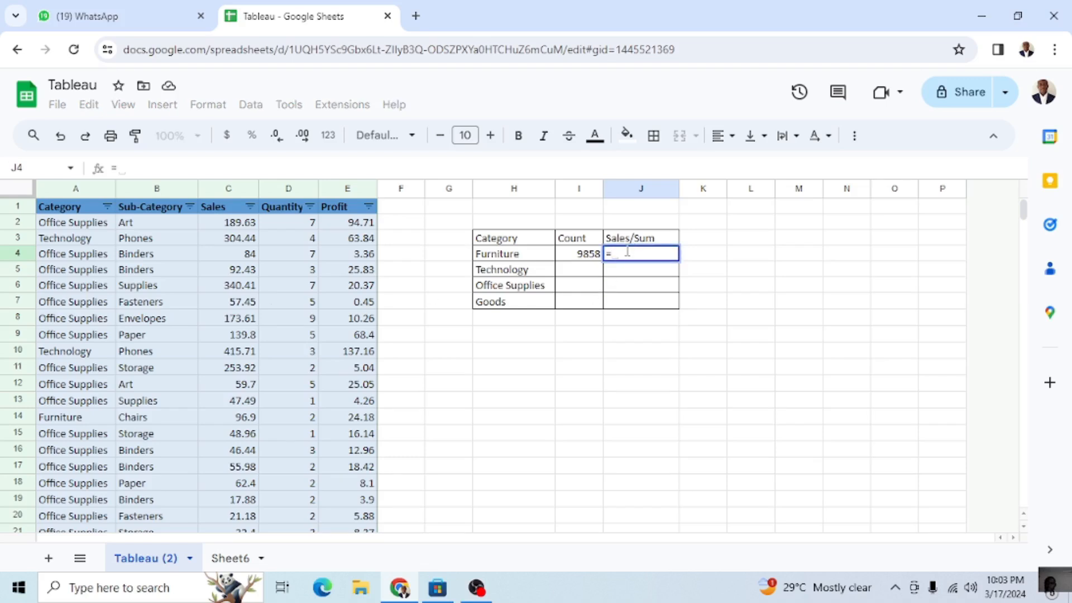
type("sumif")
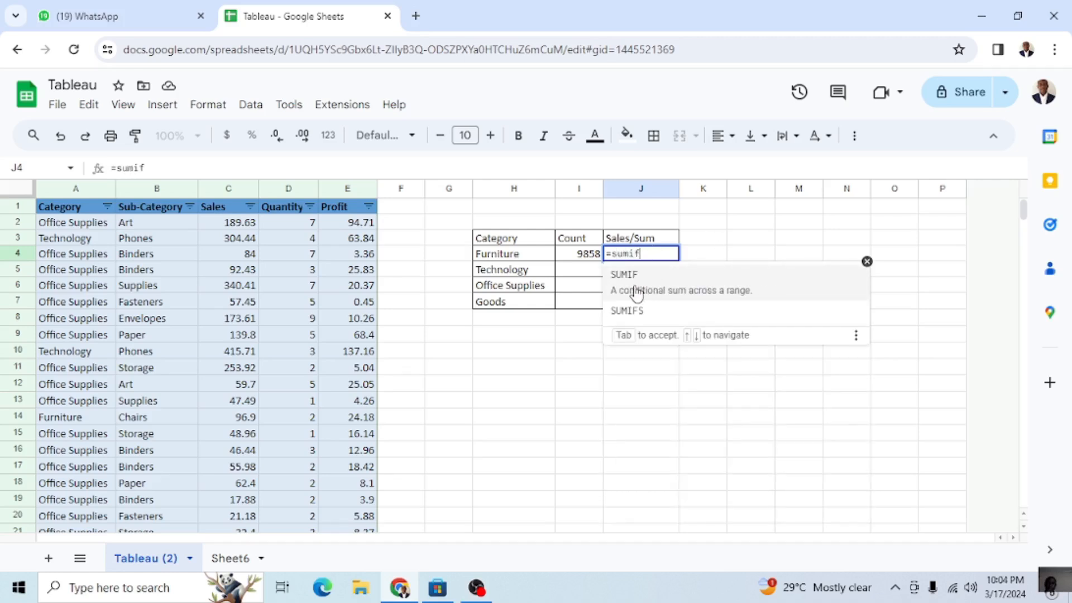
left_click(634, 287)
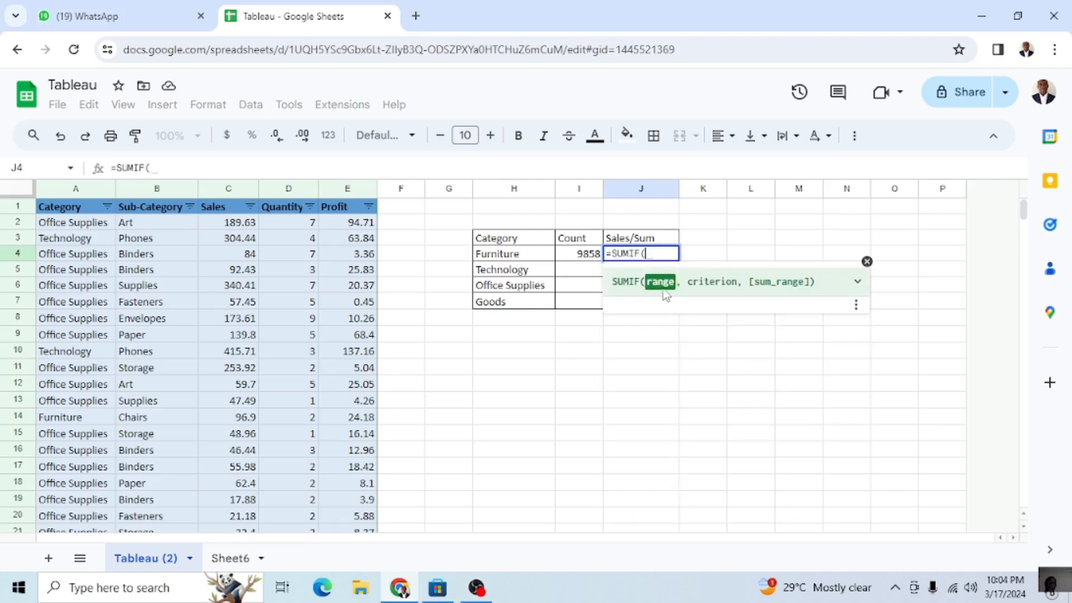
left_click(71, 190)
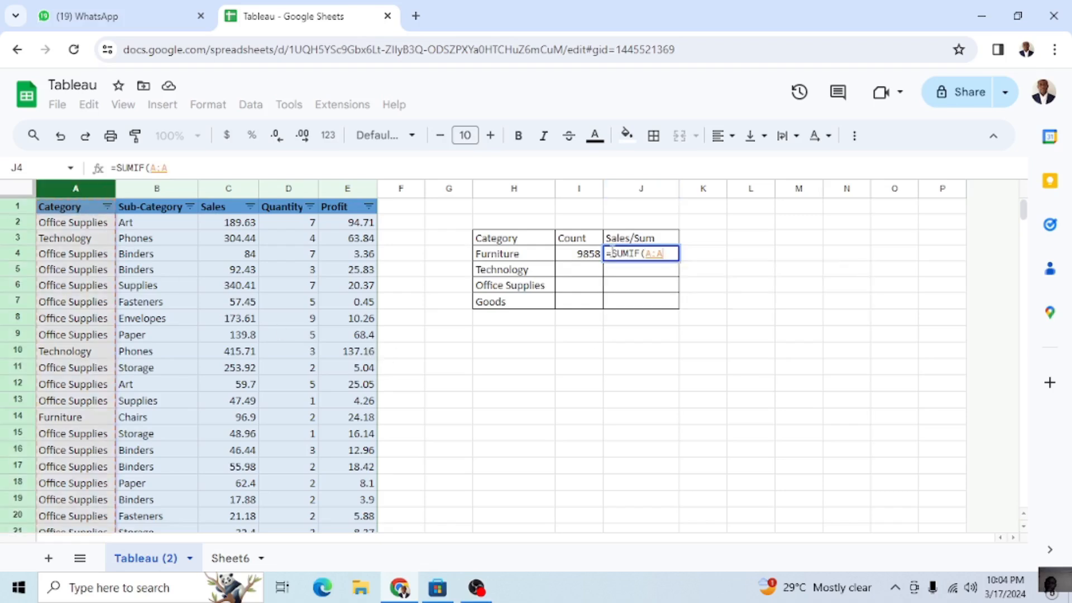
type(",")
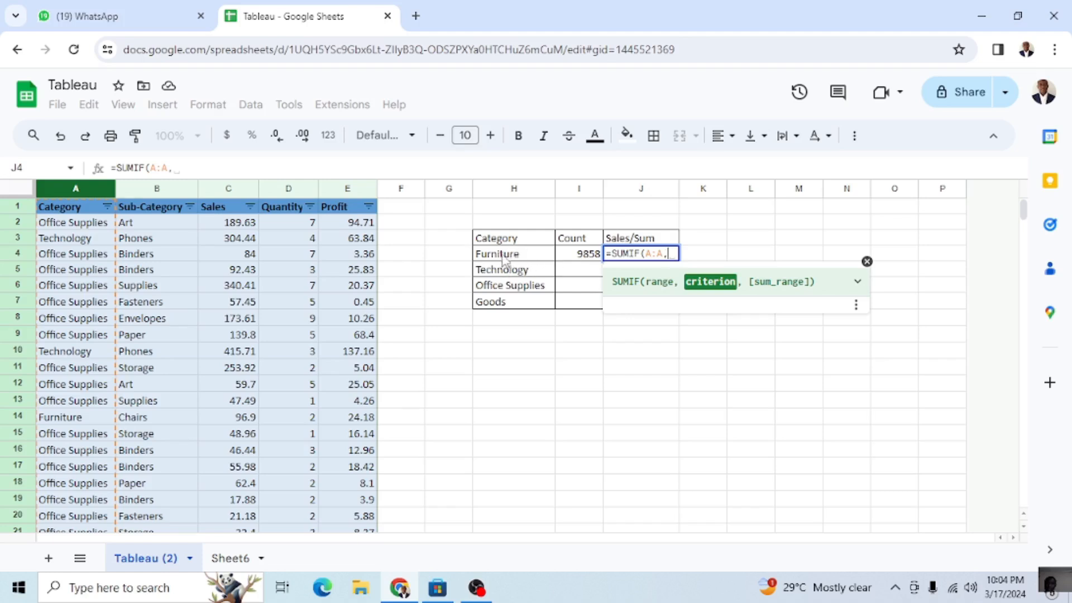
left_click(63, 418)
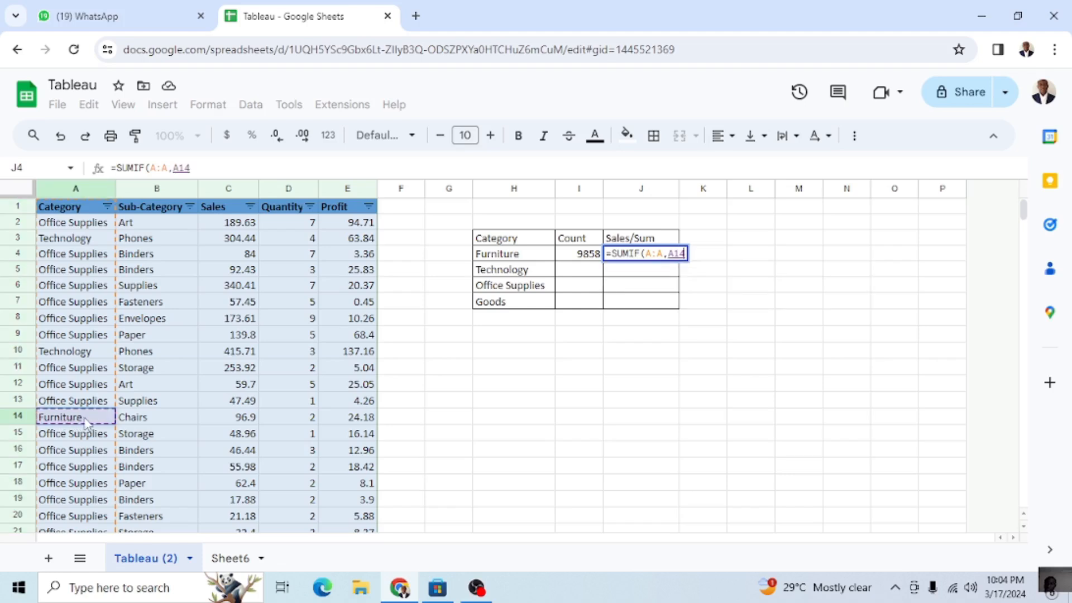
scroll(84, 424, "down", 10)
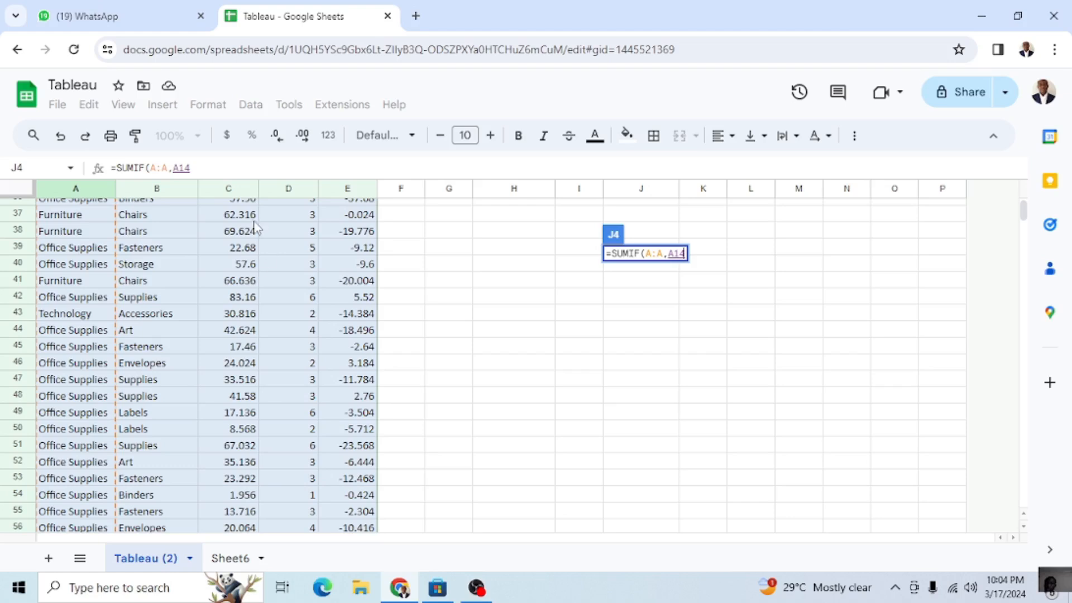
scroll(246, 246, "up", 10)
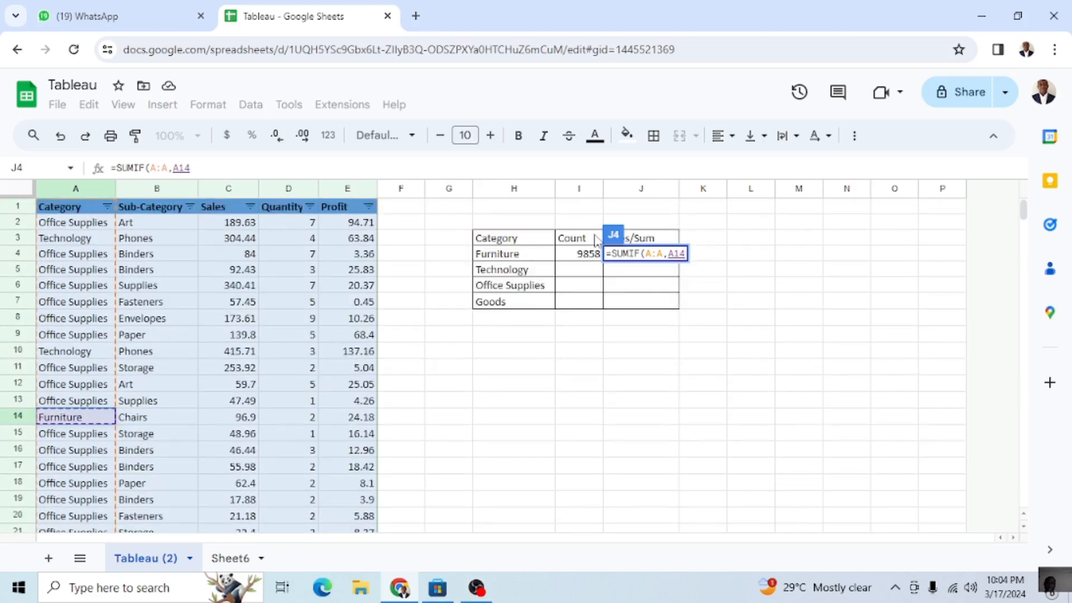
type(",")
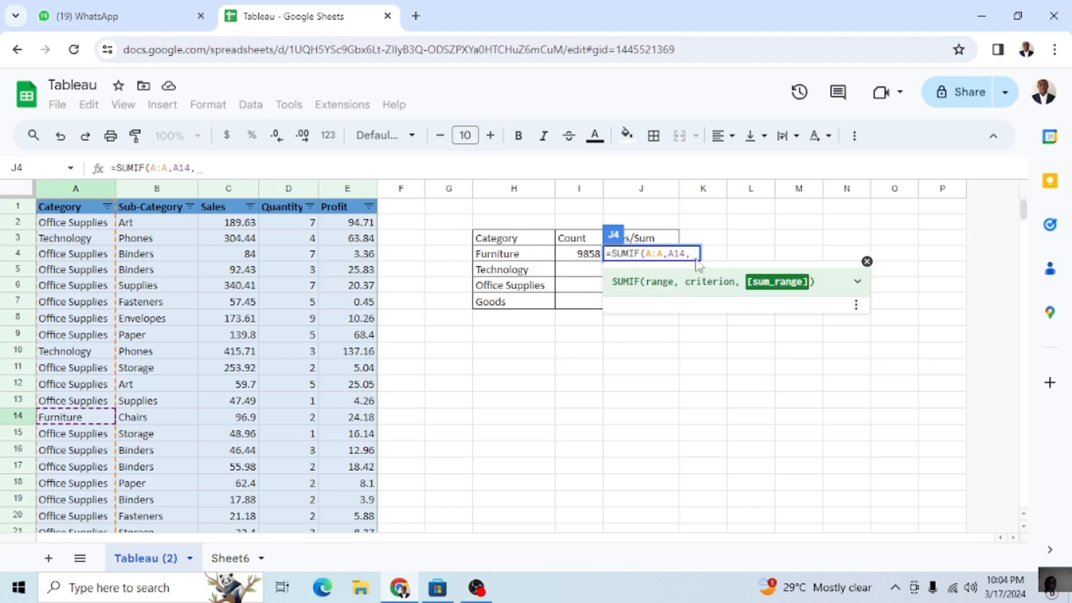
left_click(229, 196)
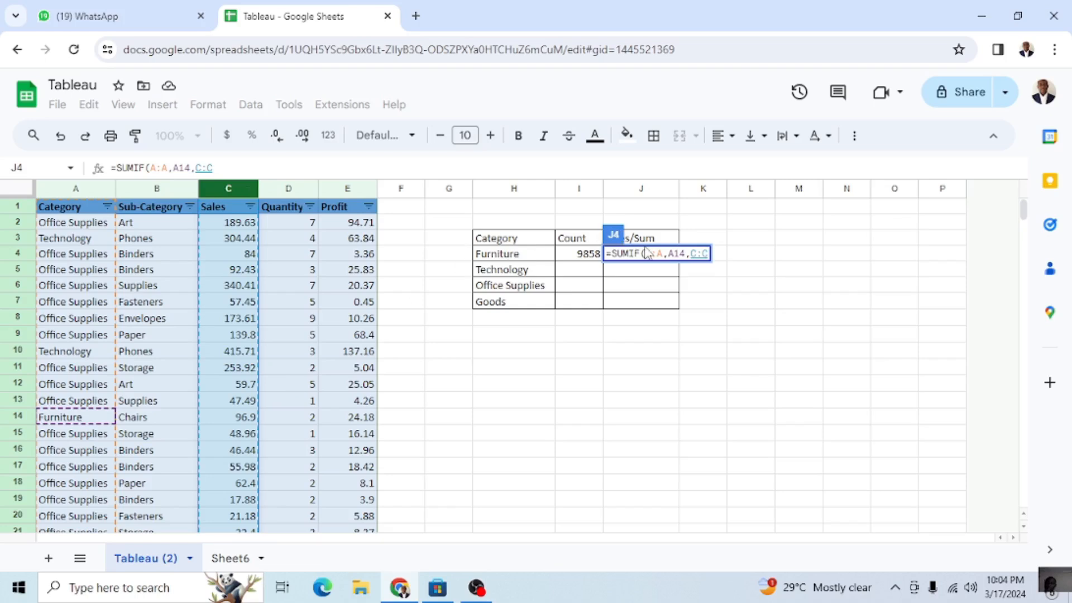
key("Tab")
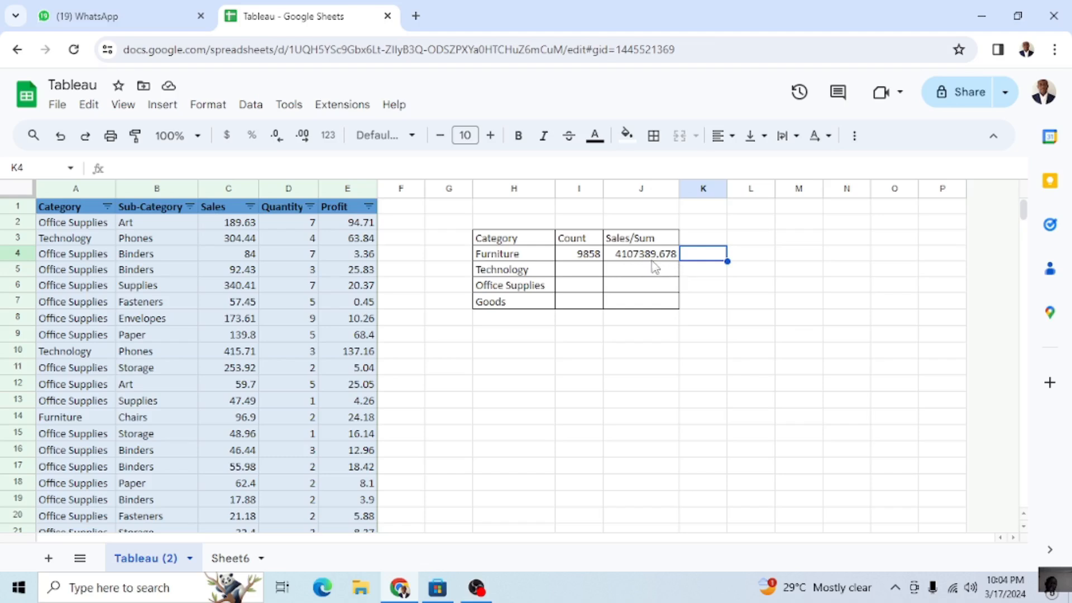
Step: Review the Furniture count and sales formulas in the summary table, along with its empty last row
left_click(711, 276)
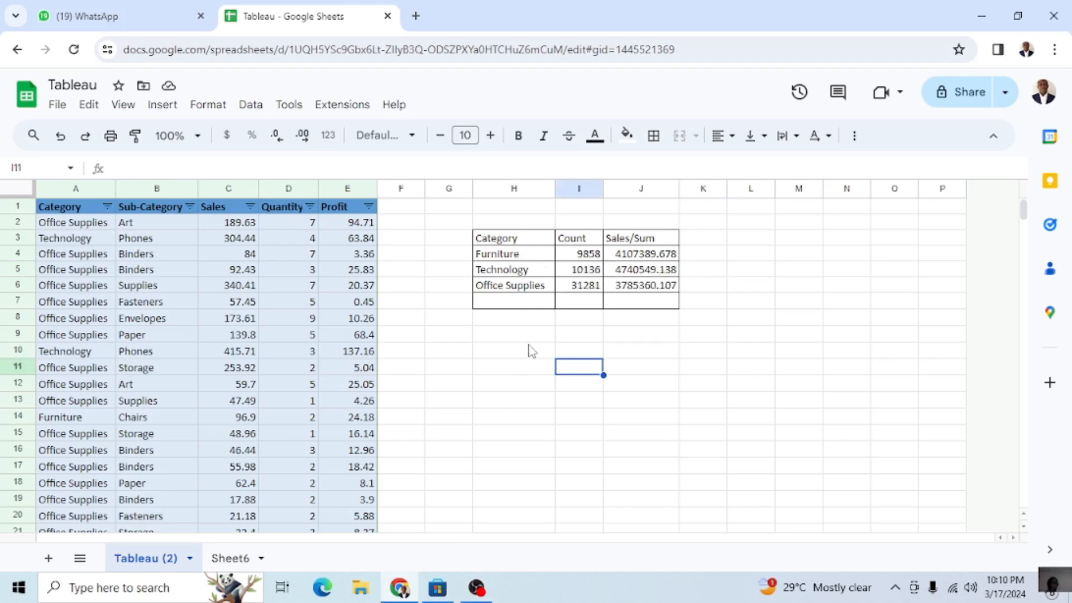
left_click(527, 351)
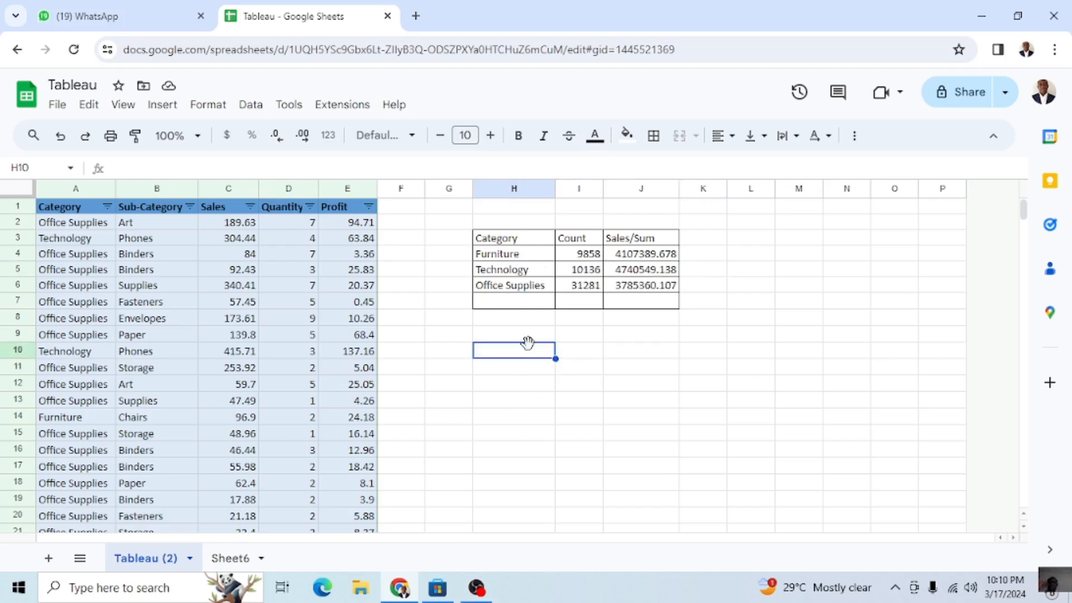
left_click(523, 257)
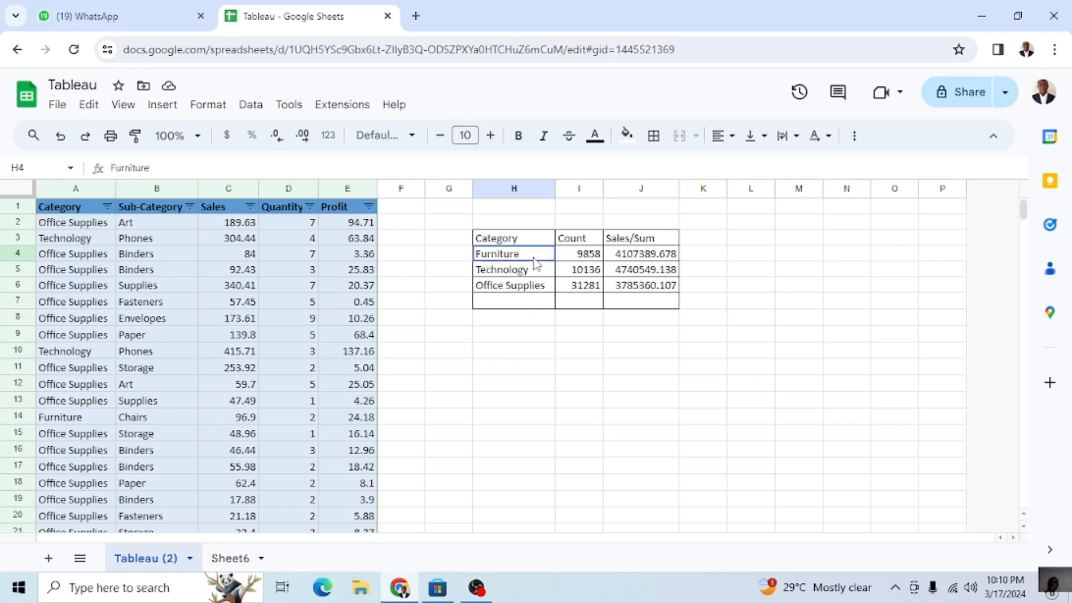
left_click(579, 255)
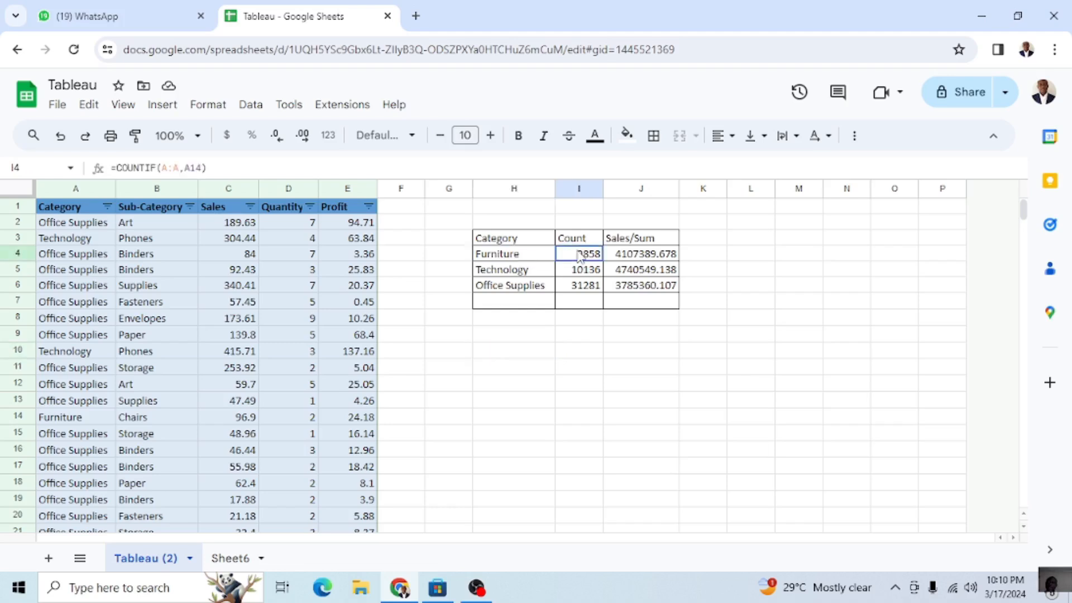
left_click(647, 258)
left_click(585, 259)
left_click(520, 302)
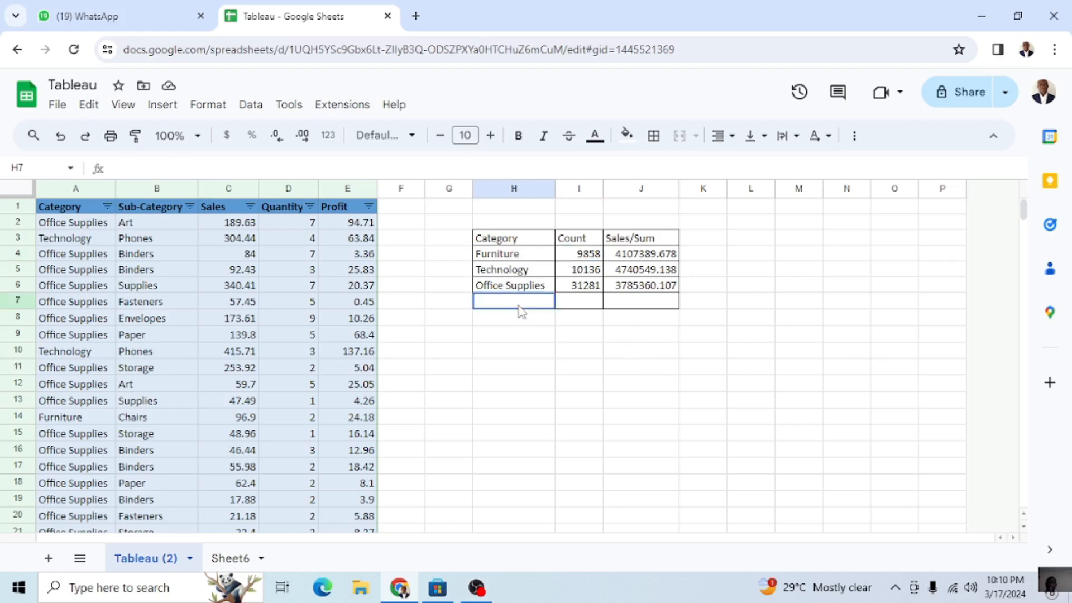
left_click(587, 304)
left_click(718, 305)
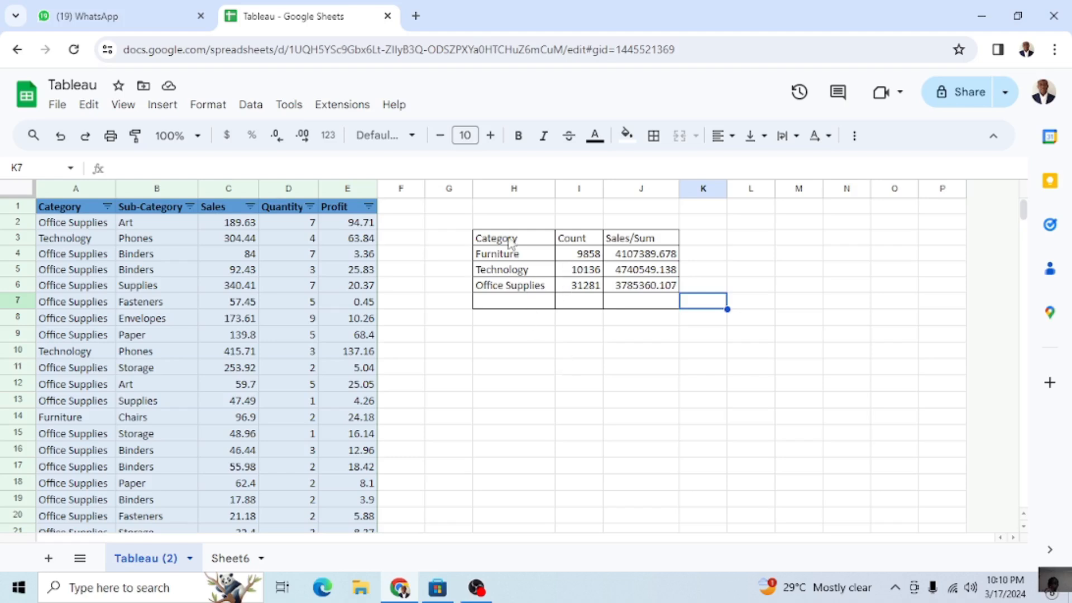
Step: Format the summary table's header cells H3:J3 as bold red text on a yellow fill
left_click_drag(508, 240, 653, 245)
left_click(518, 138)
left_click(624, 139)
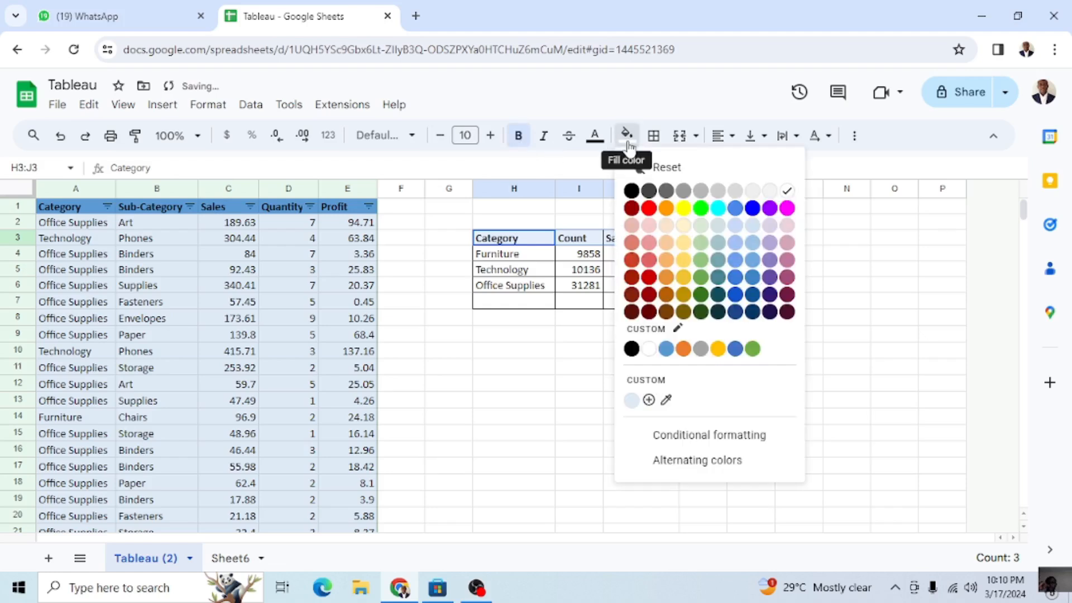
left_click(682, 209)
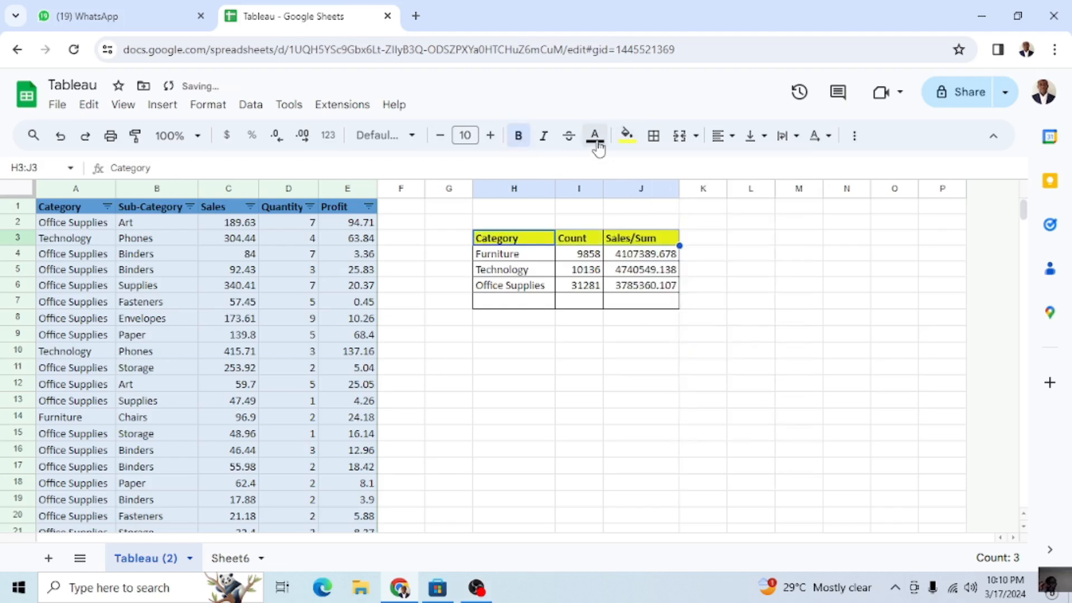
left_click(594, 135)
left_click(616, 208)
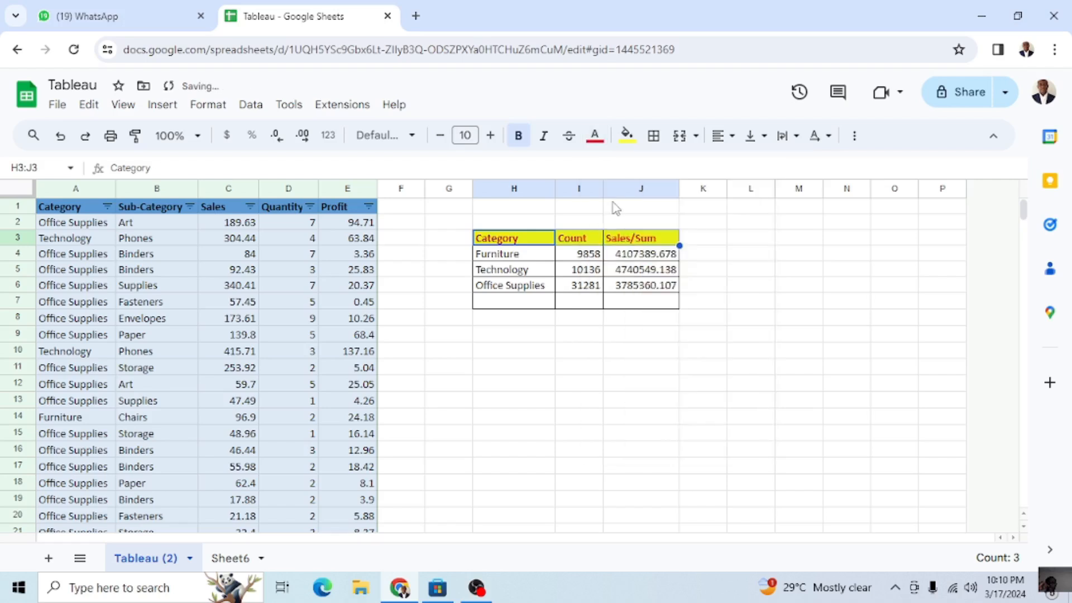
left_click(712, 254)
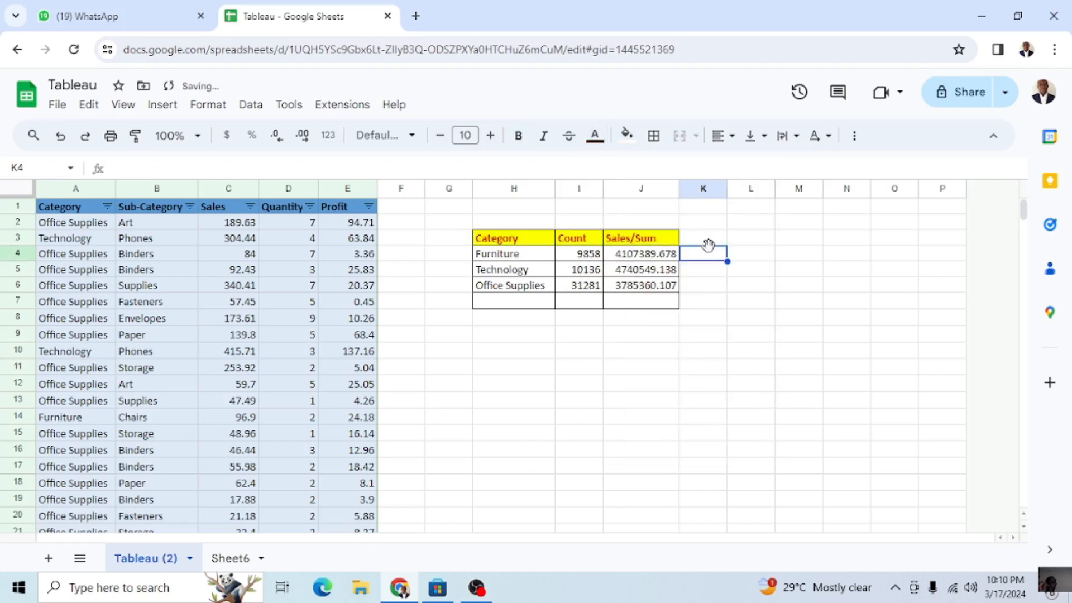
Step: Check the COUNTIF formulas for Furniture and Office Supplies against the category names in the summary table
left_click(588, 258)
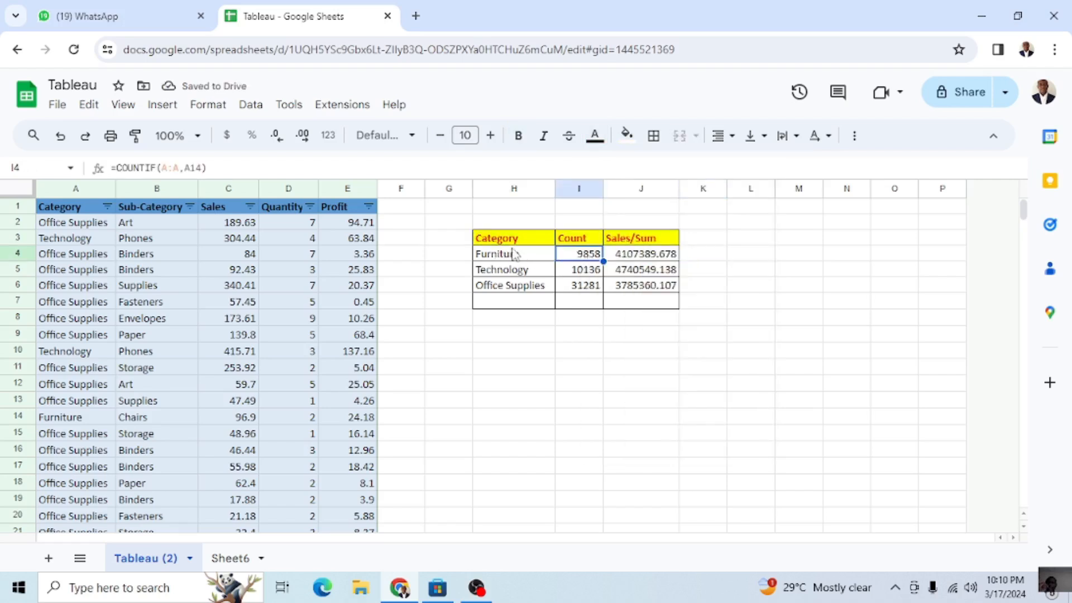
left_click(550, 288)
left_click(593, 287)
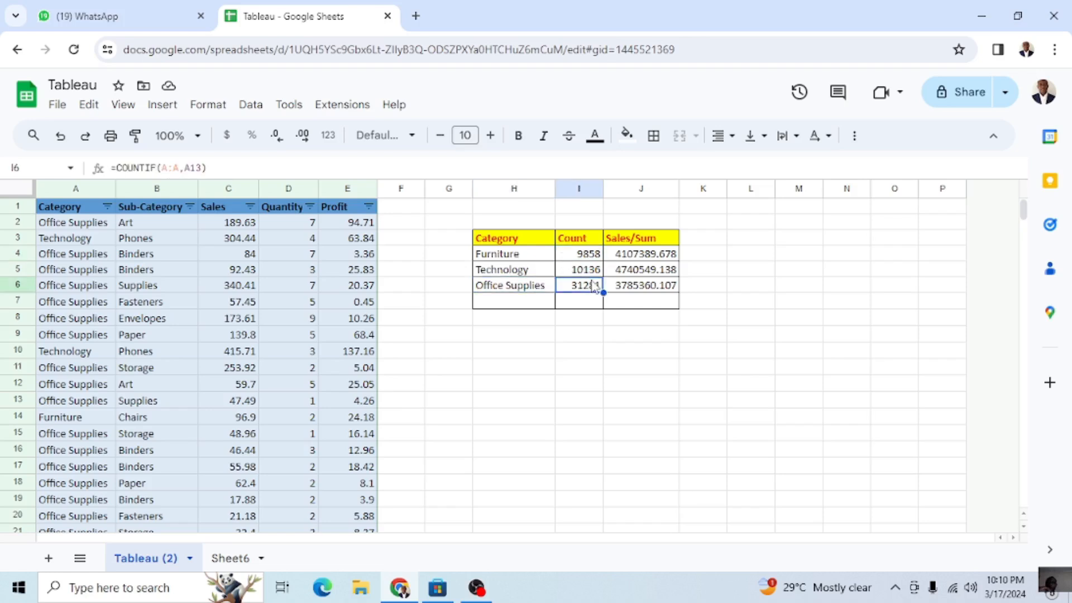
left_click(513, 272)
left_click(750, 272)
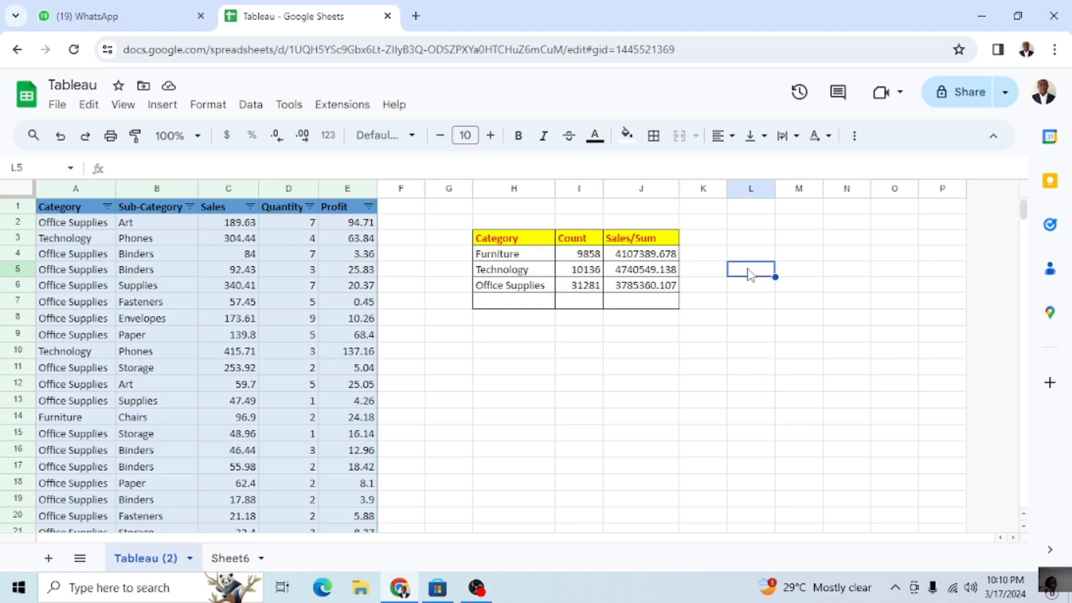
left_click(506, 259)
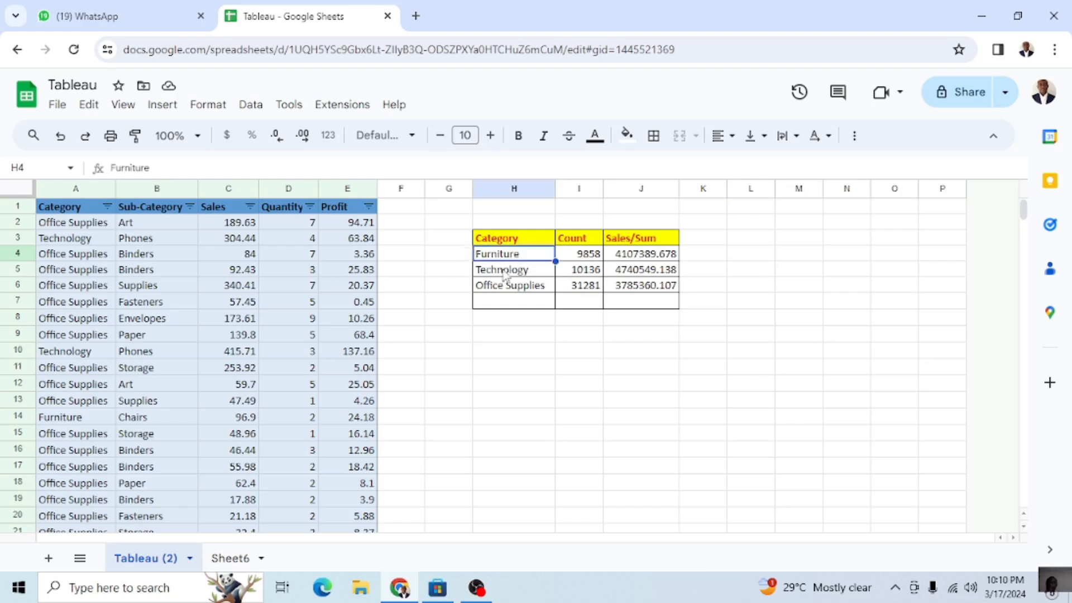
Step: Insert a chart based on the summary table range H3:J6, starting from the Technology cell
left_click(507, 275)
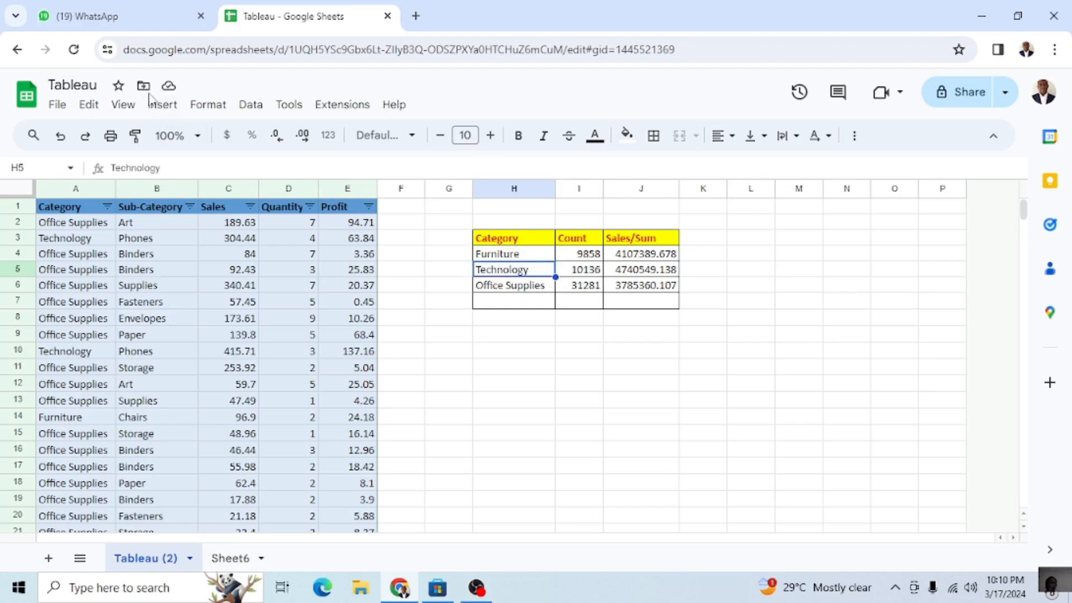
left_click(163, 105)
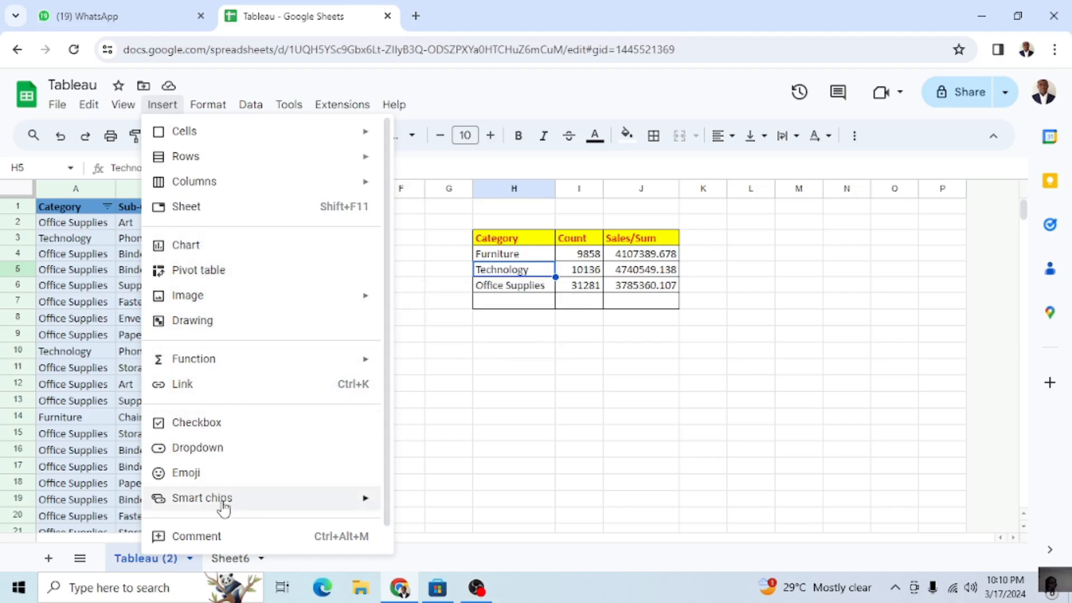
left_click(211, 249)
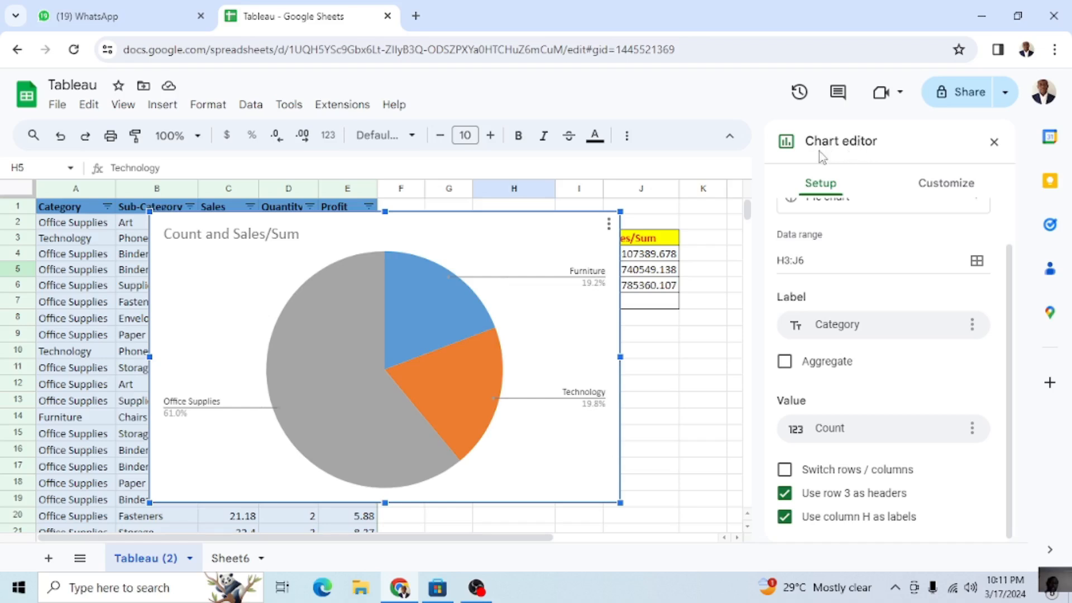
scroll(863, 216, "up", 1)
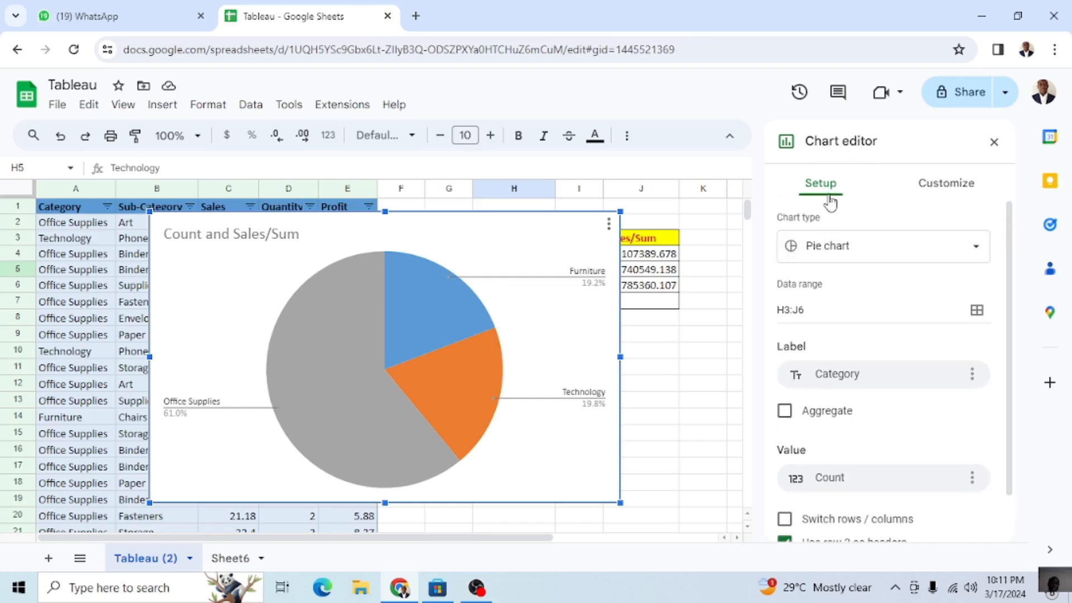
Step: Change the chart type from pie to the suggested column chart of Count and Sales/Sum
left_click(936, 188)
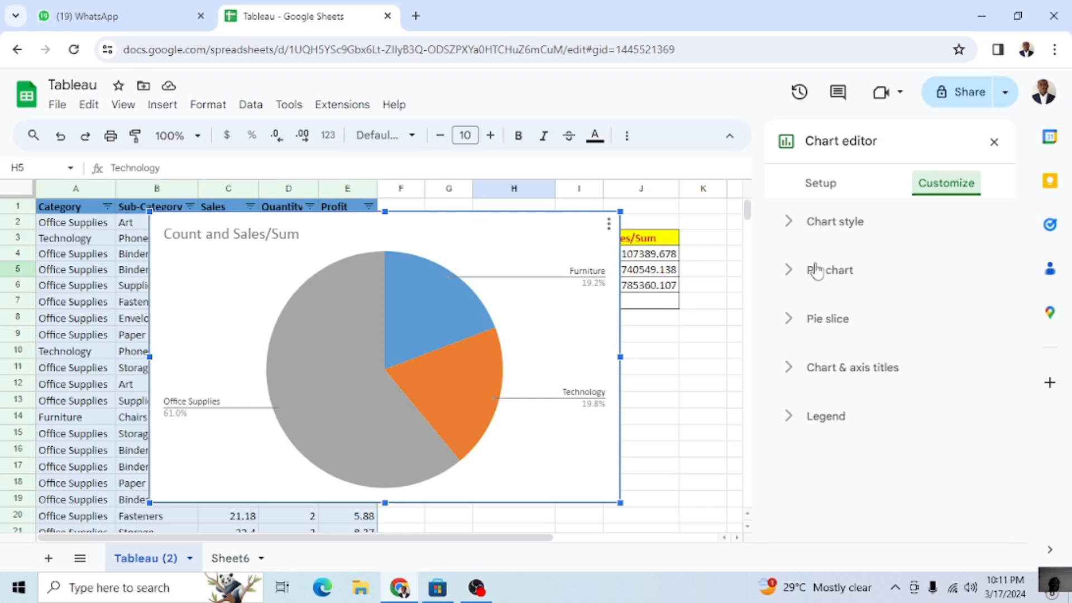
left_click(820, 184)
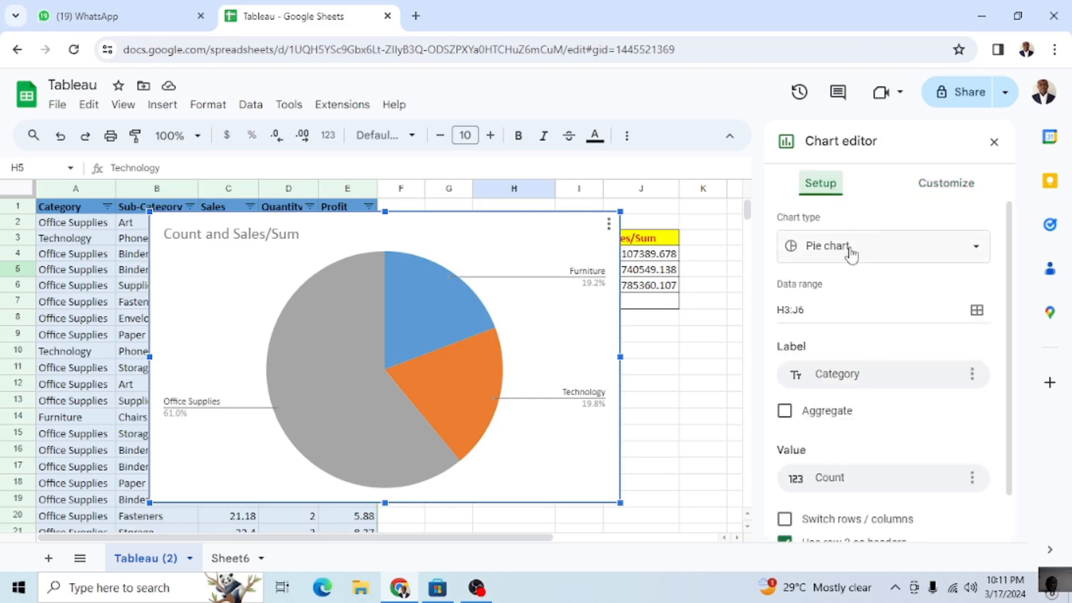
left_click(976, 250)
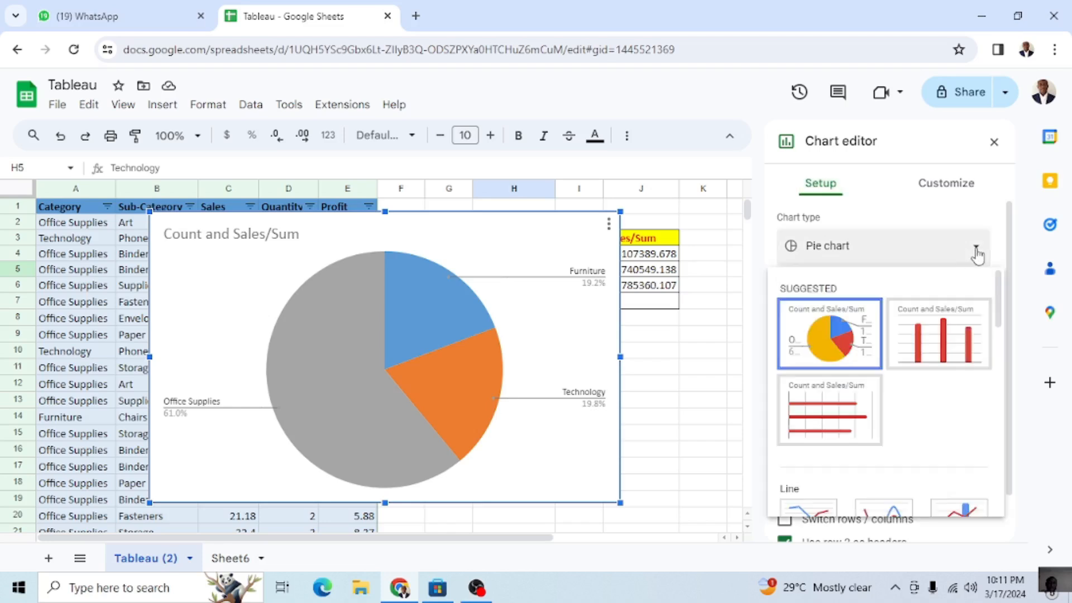
left_click(935, 354)
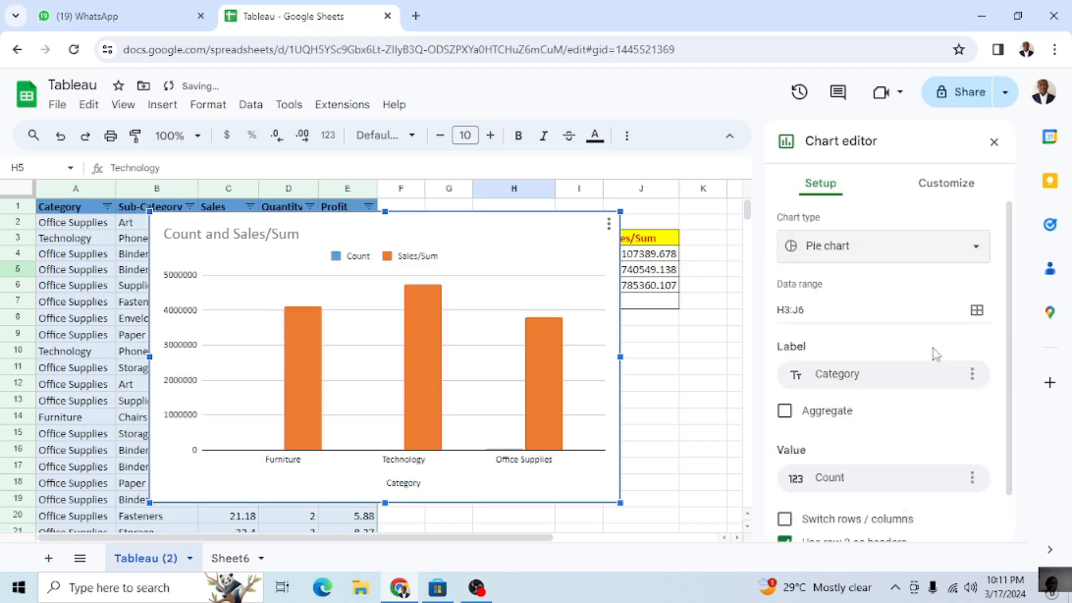
Step: Examine the column chart's customization categories and its X-axis and series setup
left_click(942, 185)
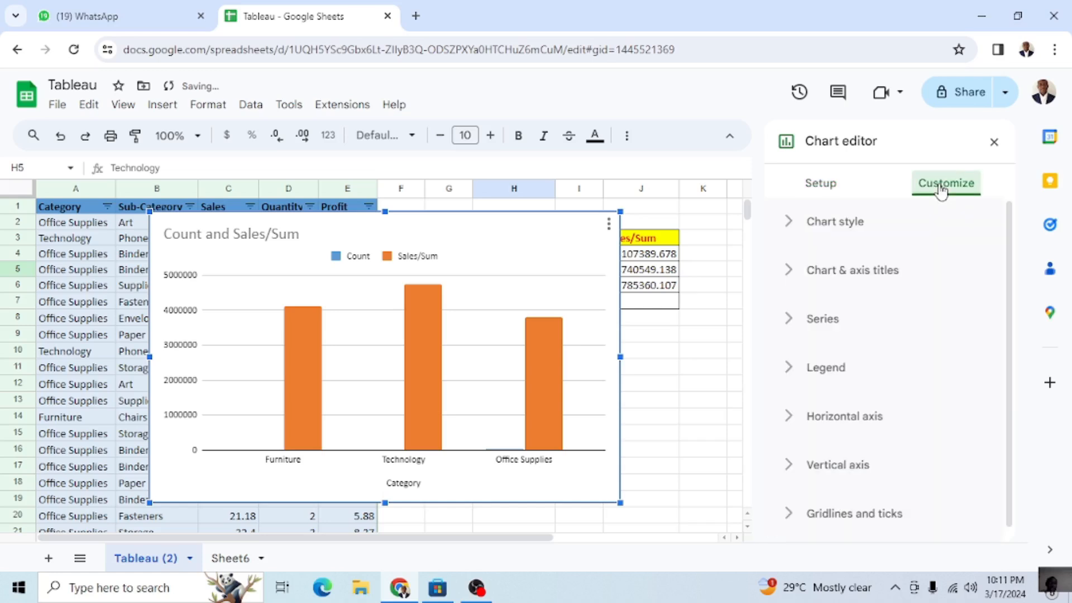
scroll(875, 391, "down", 1)
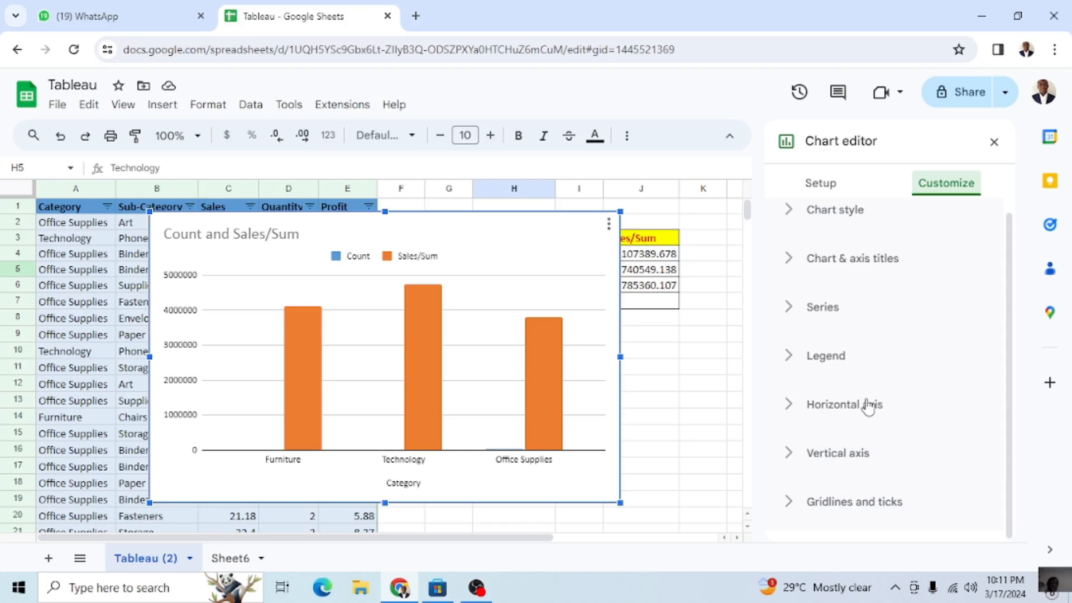
scroll(871, 413, "up", 1)
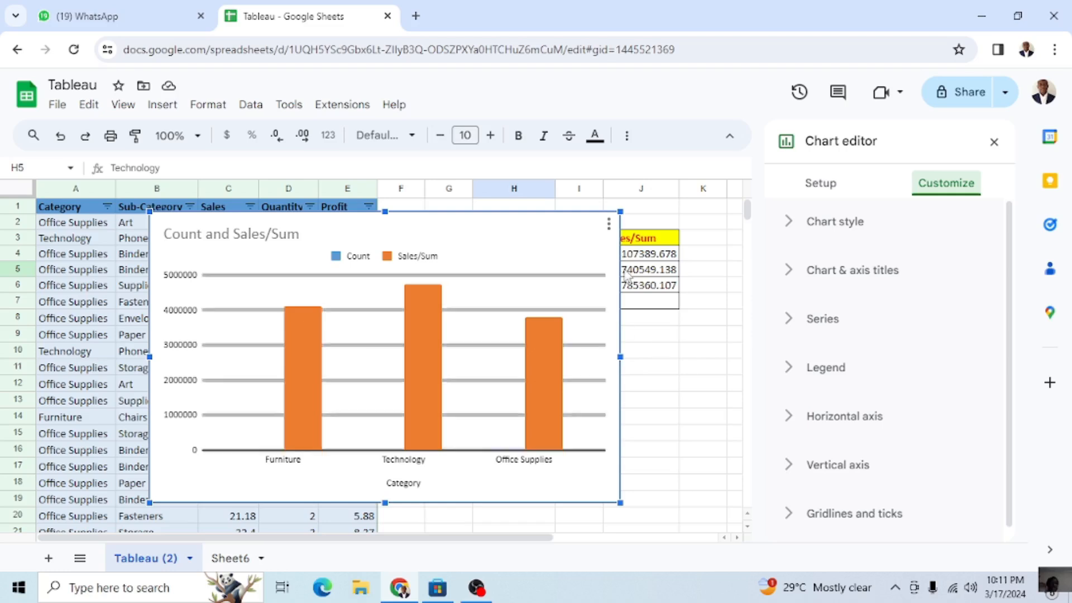
left_click(820, 183)
scroll(842, 355, "down", 5)
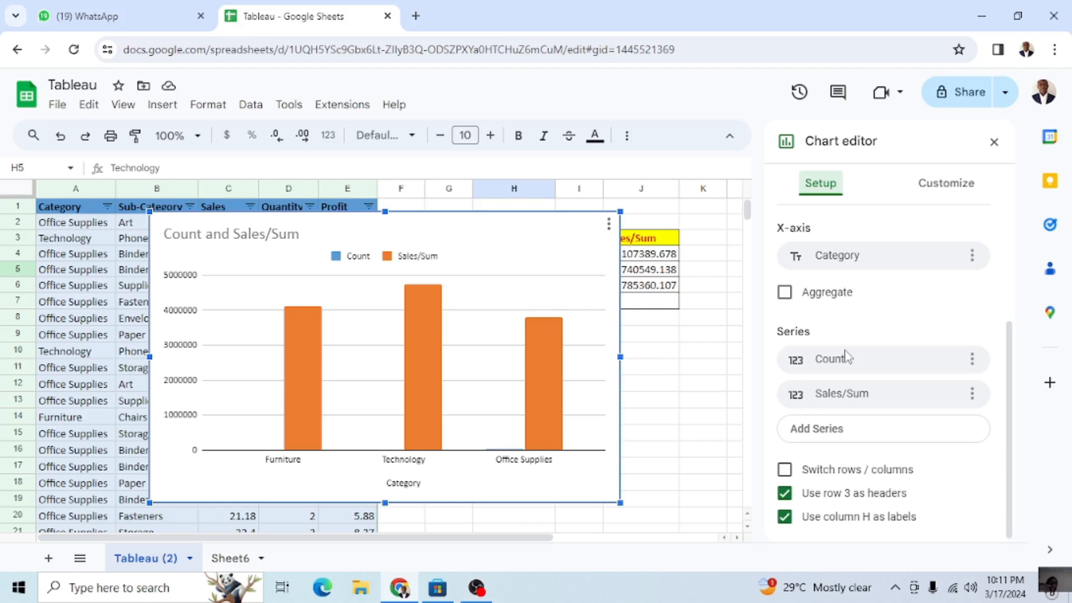
scroll(845, 356, "up", 3)
Step: Turn on the 3D option in the column chart's style settings
left_click(941, 189)
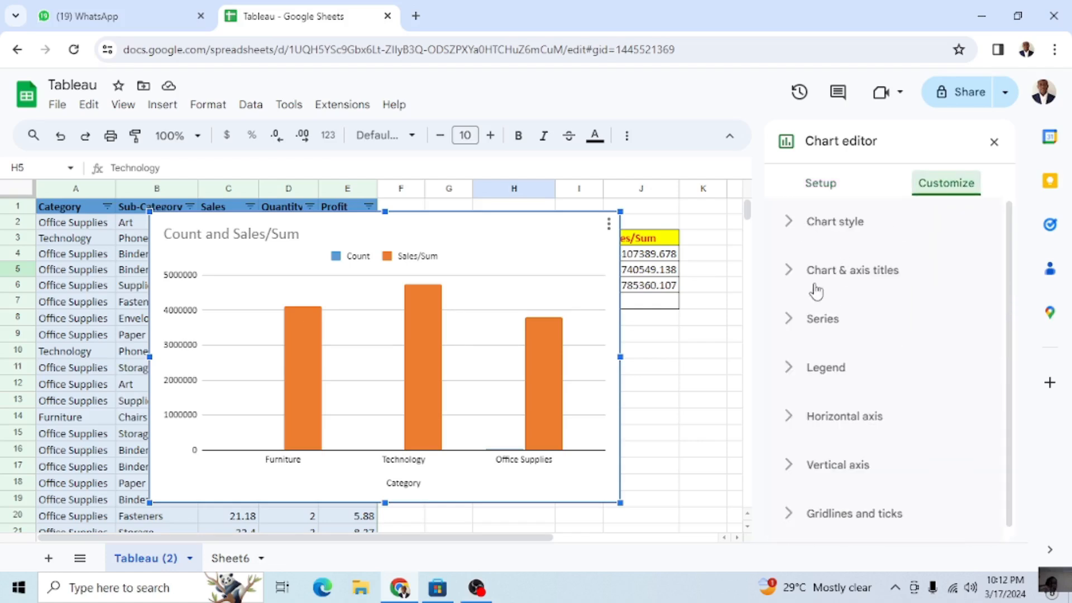
left_click(790, 224)
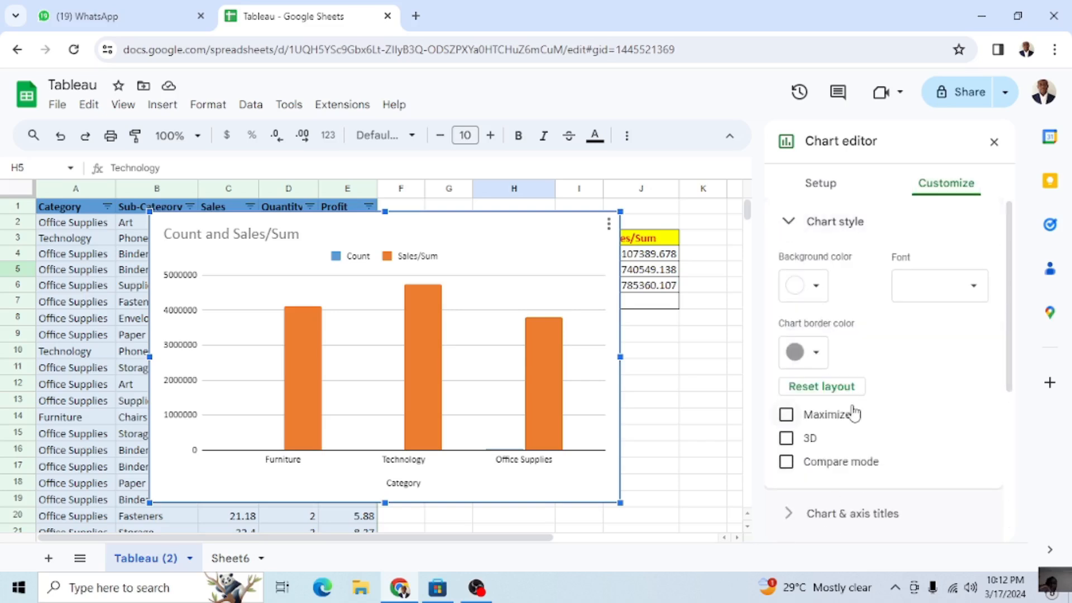
scroll(852, 411, "down", 2)
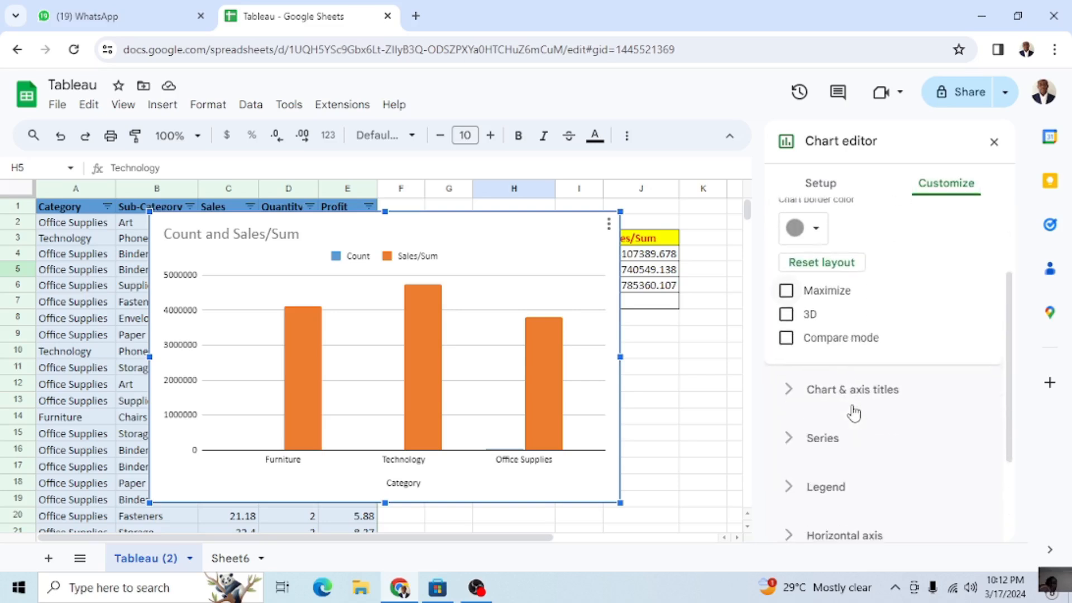
left_click(787, 313)
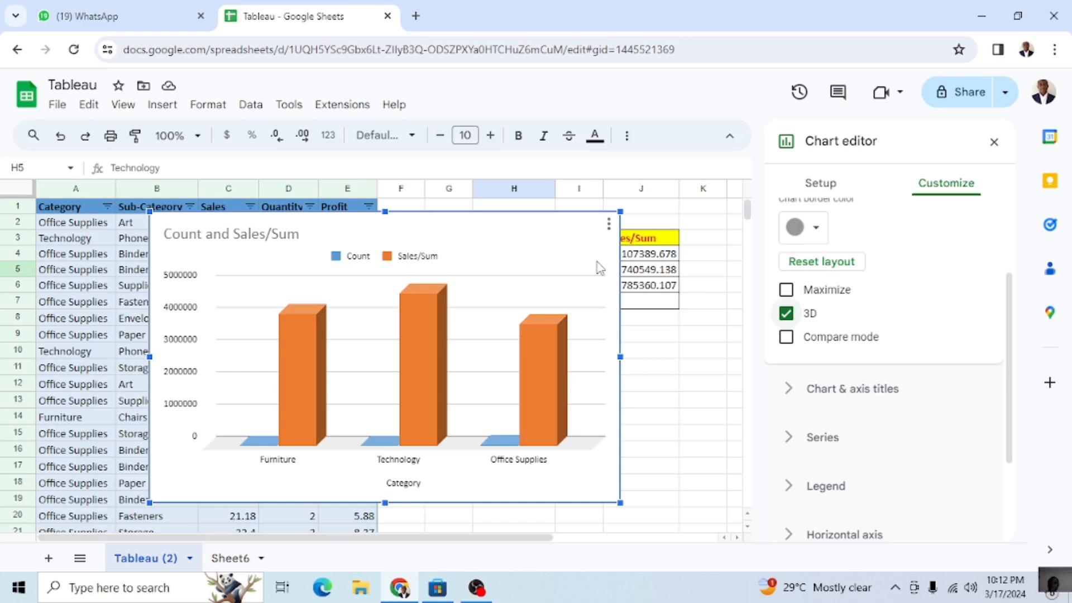
Step: Set the chart's background color to bright green, and try the Maximize option before switching it off again
scroll(888, 319, "up", 3)
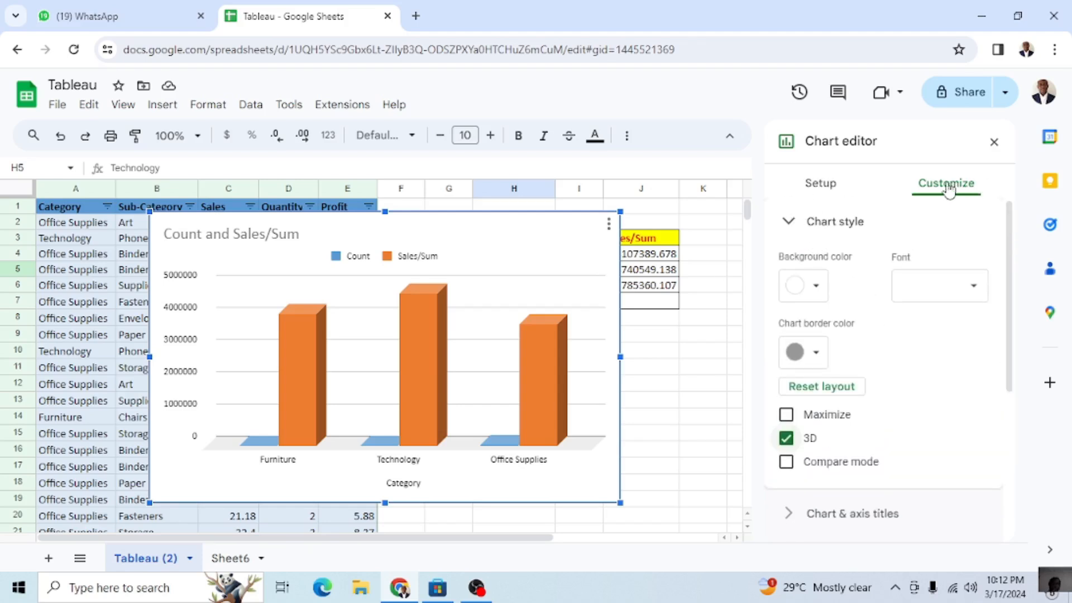
left_click(817, 288)
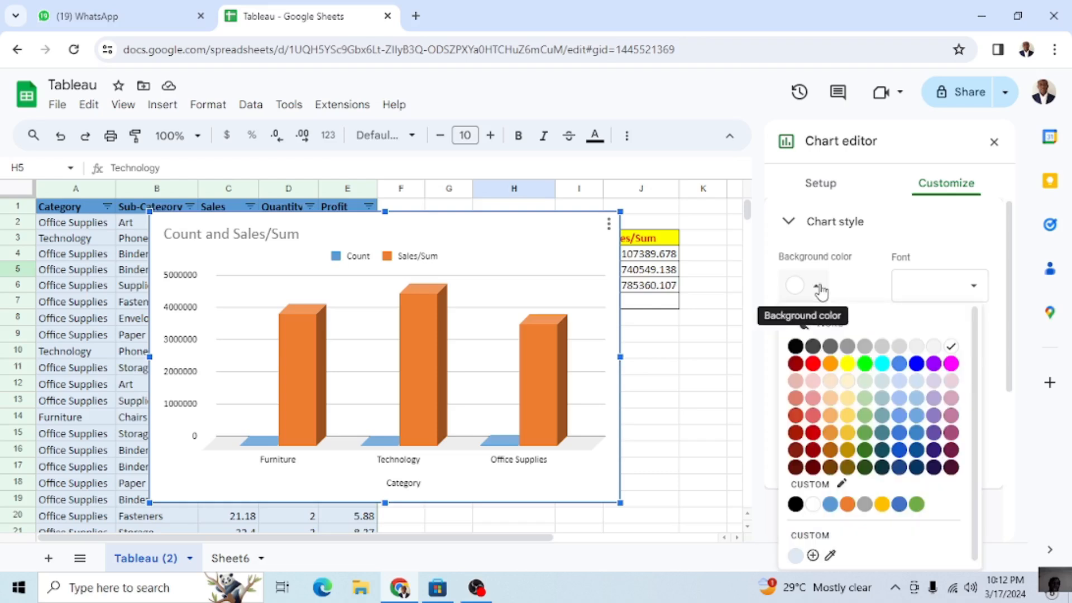
left_click(862, 363)
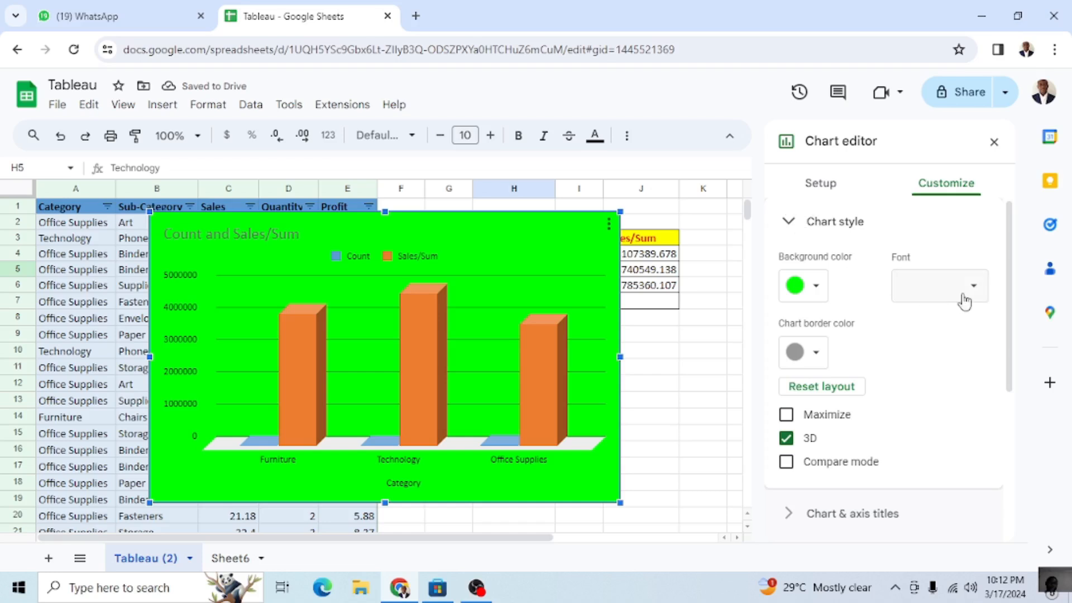
left_click(786, 415)
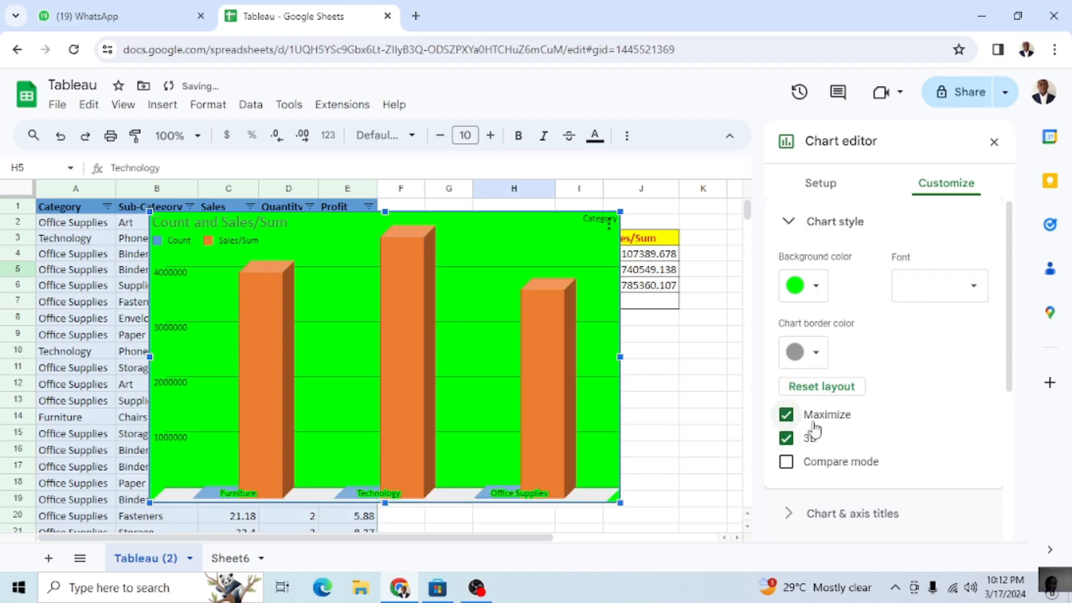
left_click(790, 420)
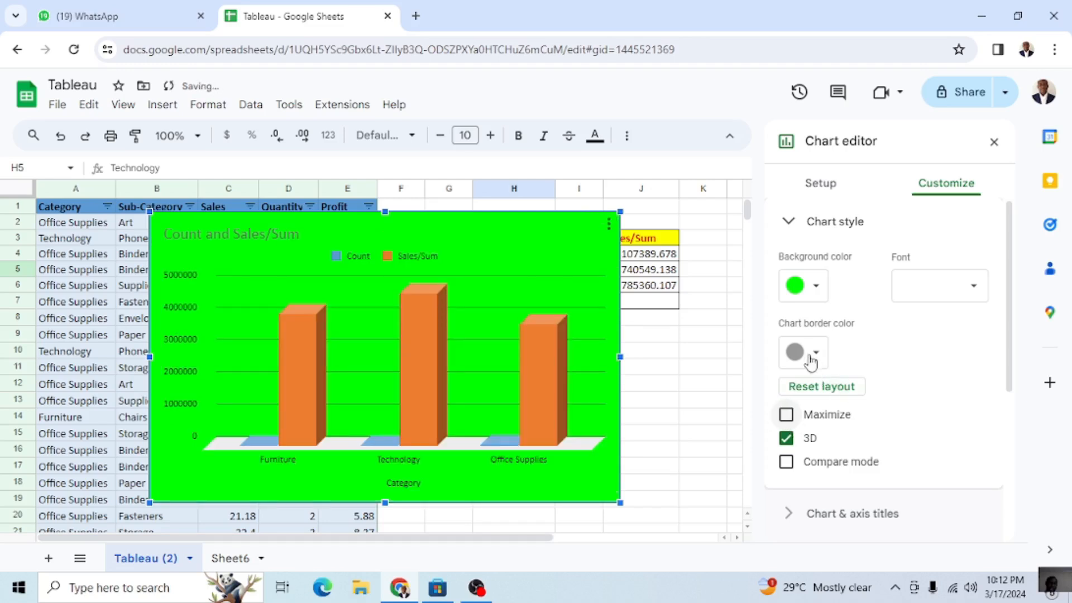
Step: Turn on data labels for all series of the column chart
left_click(787, 225)
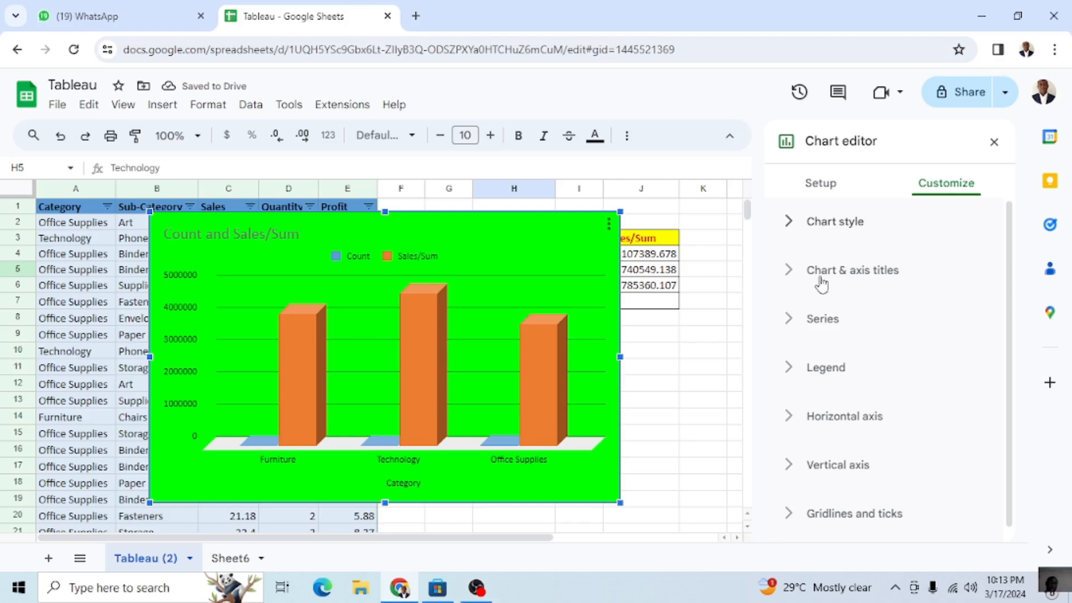
left_click(791, 273)
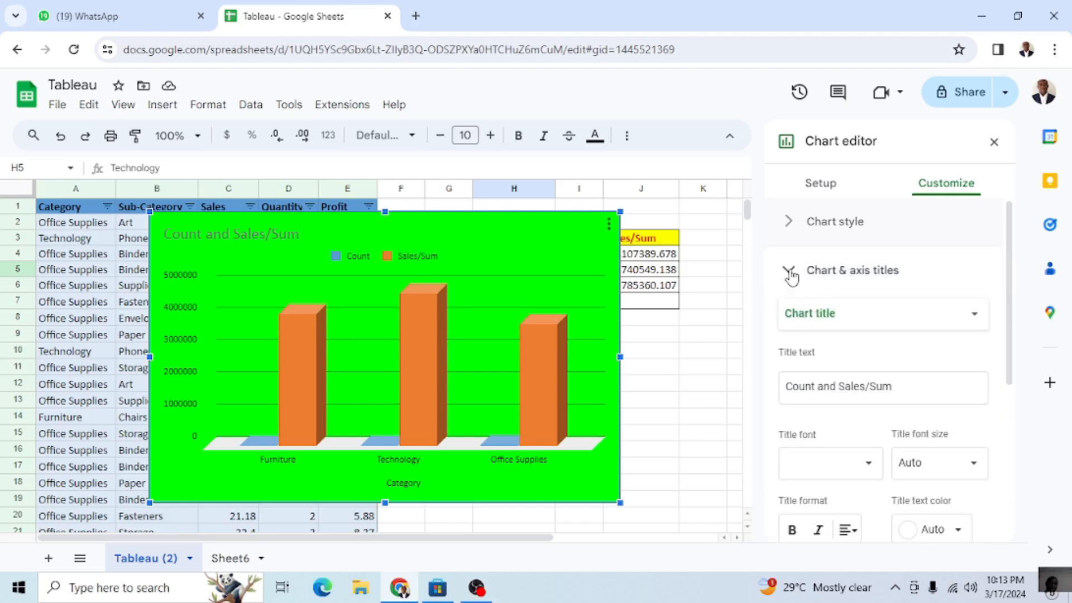
left_click(792, 273)
scroll(865, 399, "down", 1)
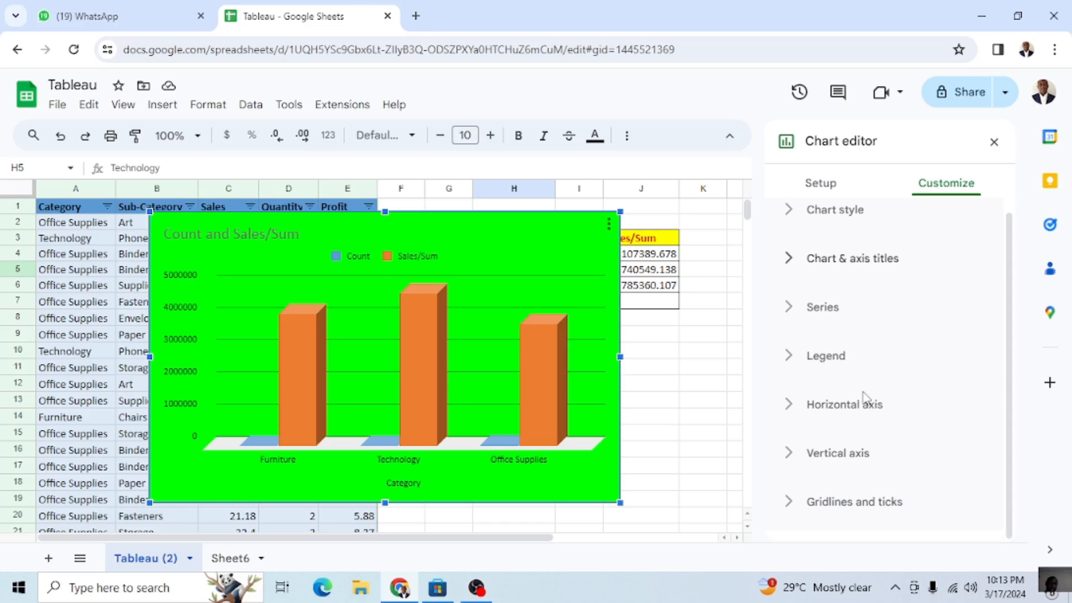
left_click(791, 318)
scroll(866, 431, "down", 5)
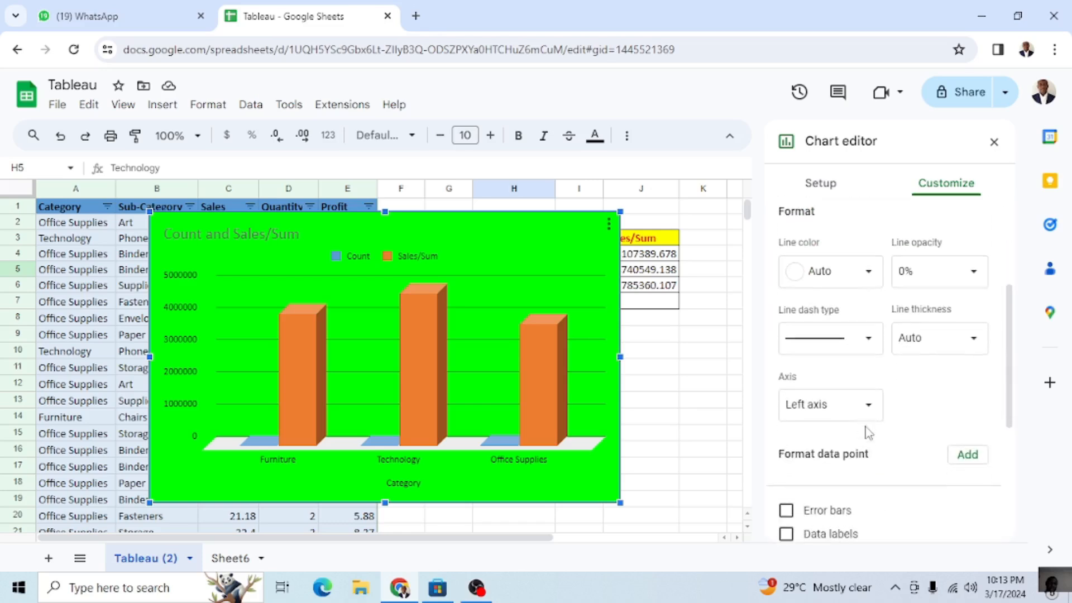
scroll(868, 433, "down", 1)
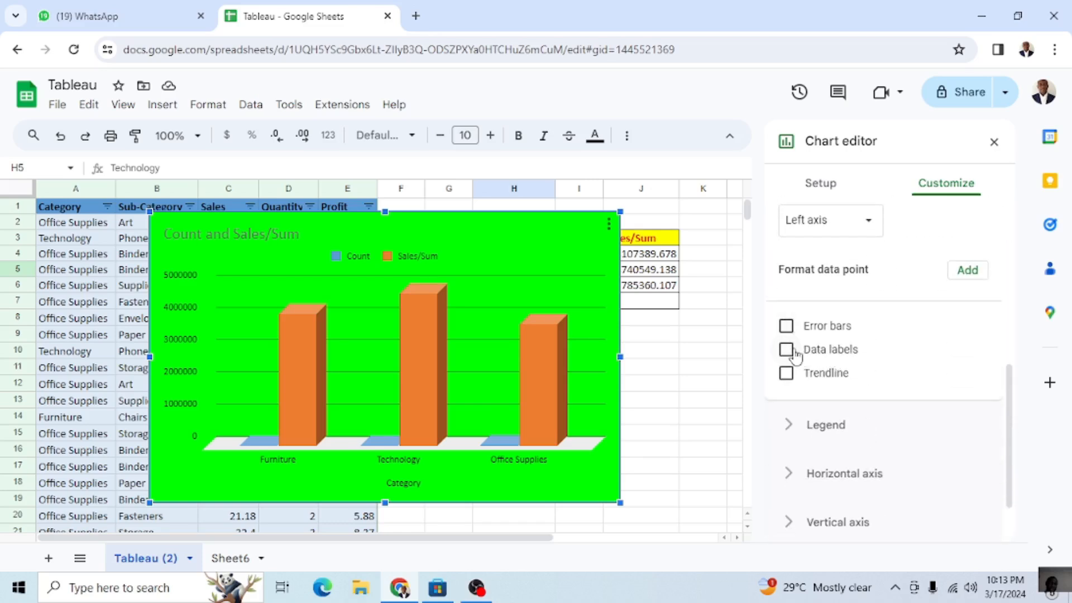
left_click(786, 350)
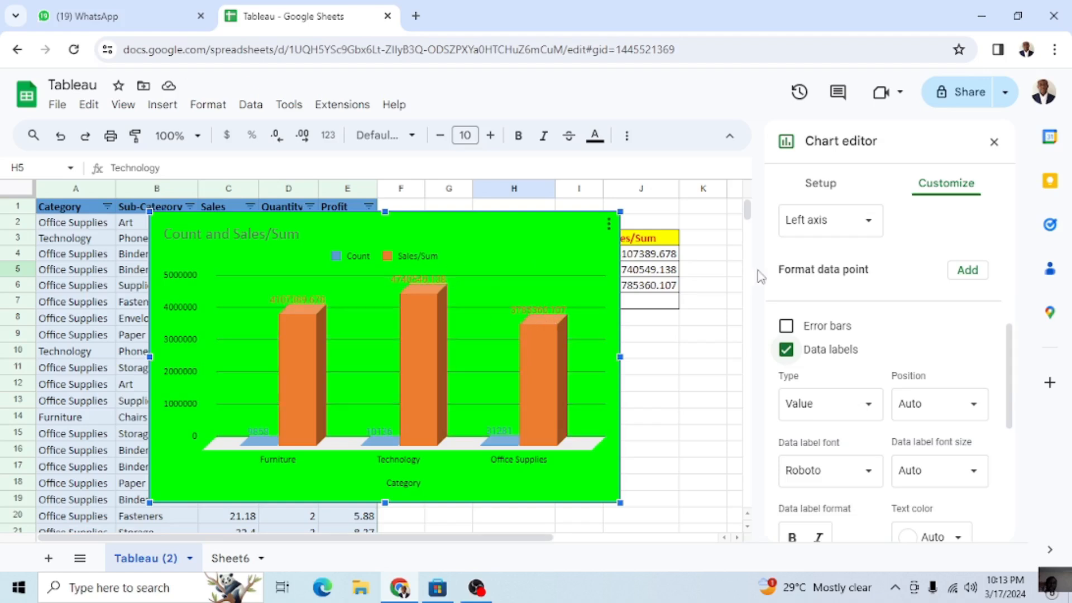
scroll(816, 299, "up", 7)
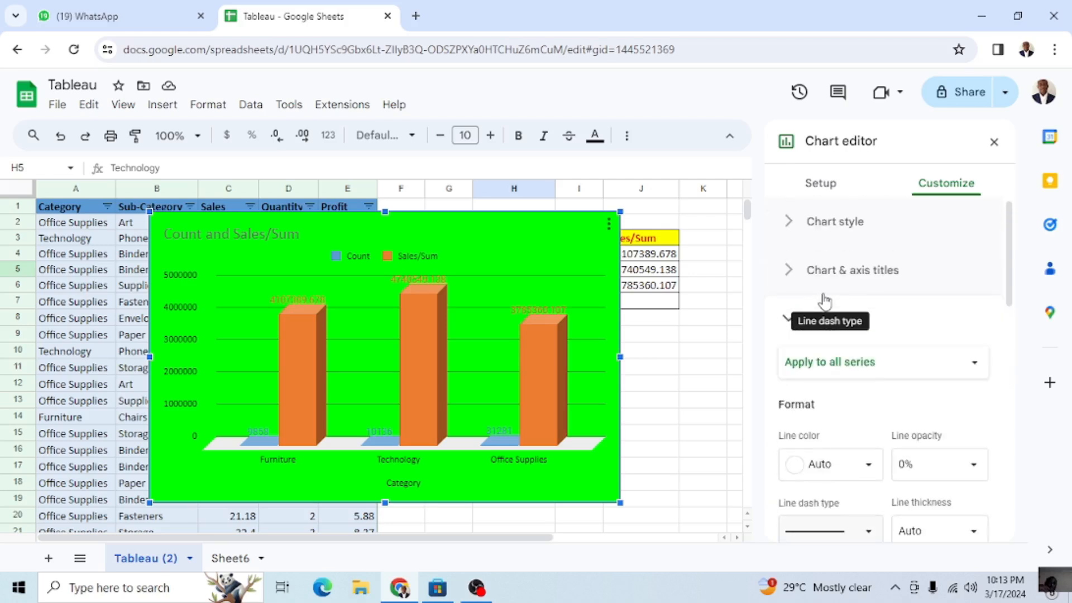
left_click(793, 331)
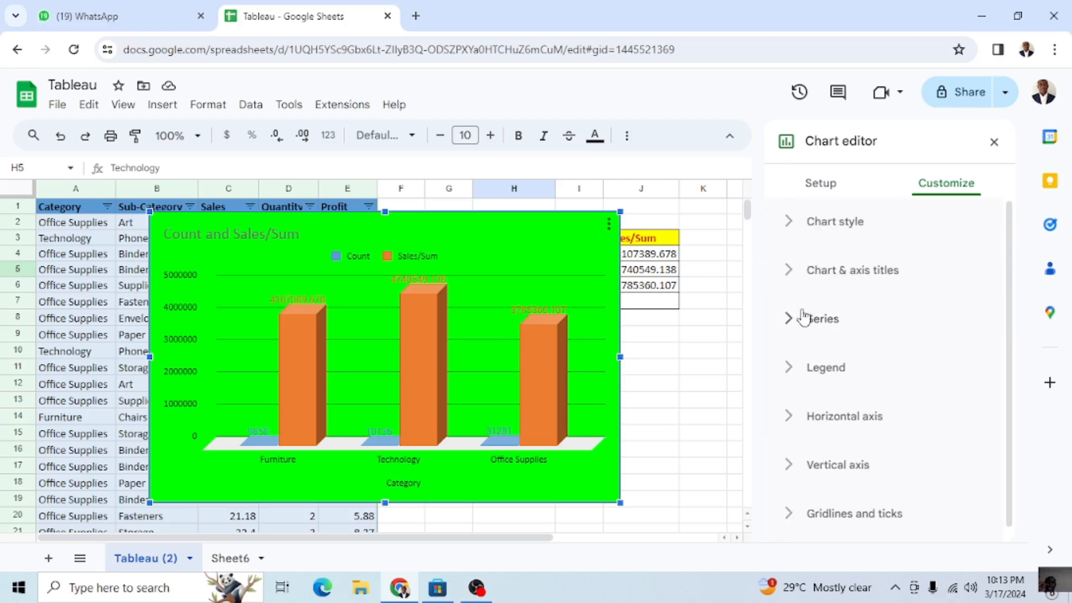
Step: Try a medium blue background for the chart, and set its background color to pale yellow
left_click(793, 225)
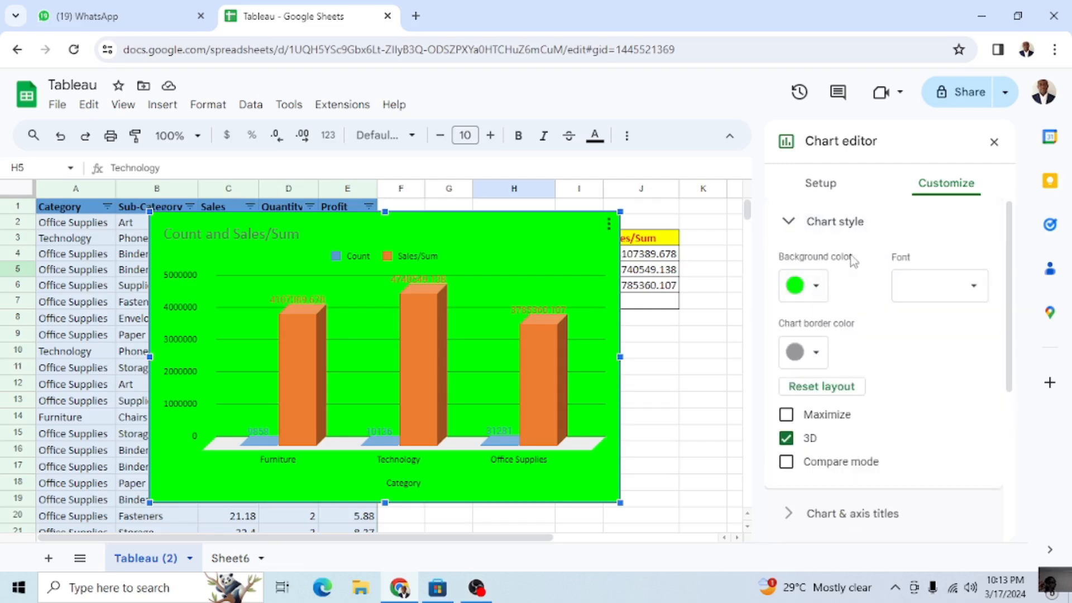
left_click(815, 287)
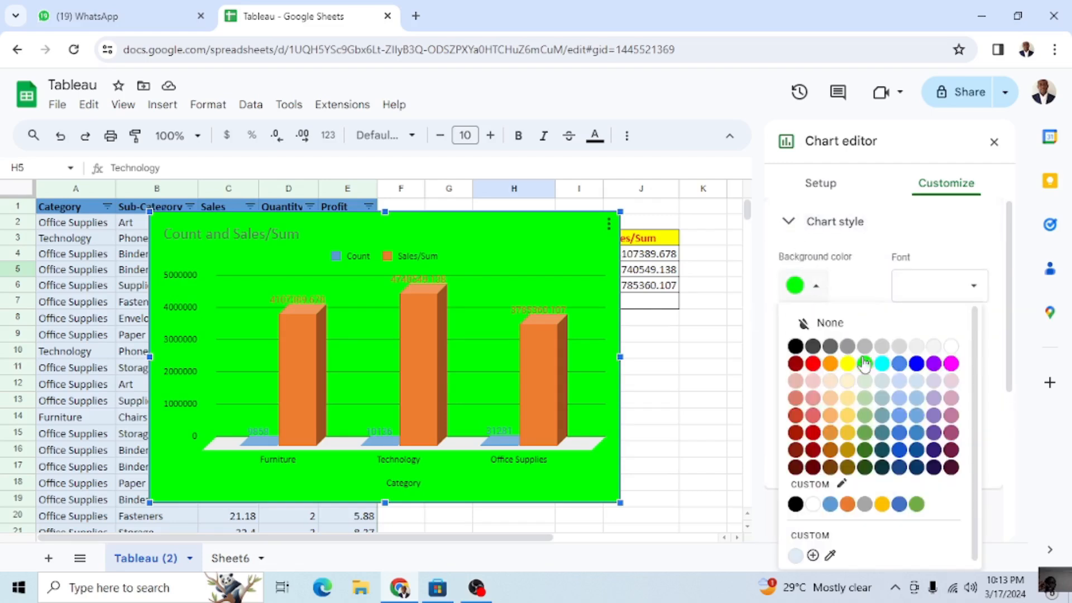
left_click(899, 364)
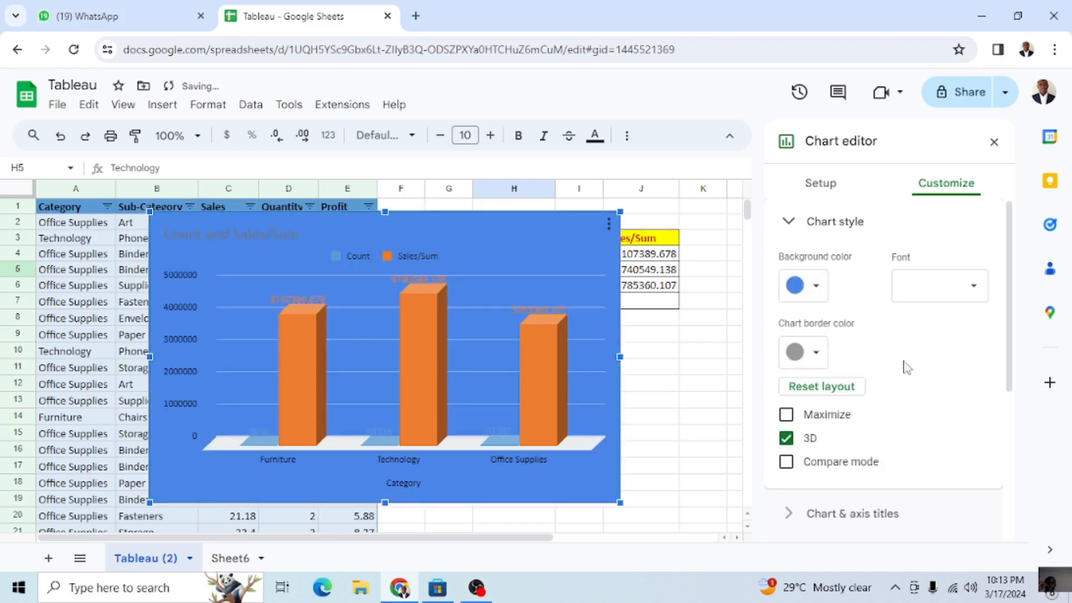
left_click(817, 287)
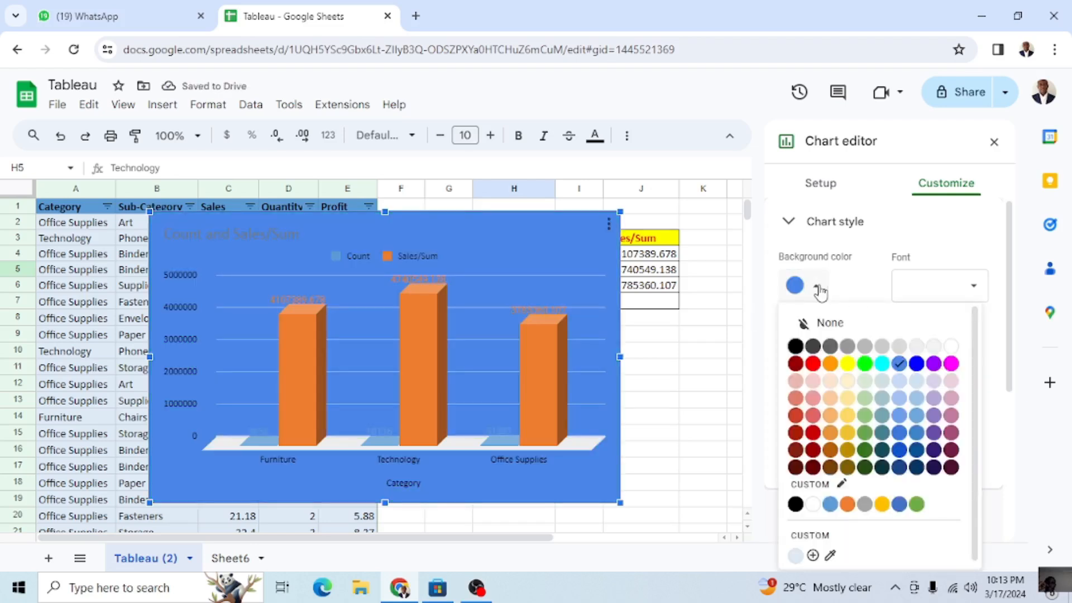
left_click(847, 382)
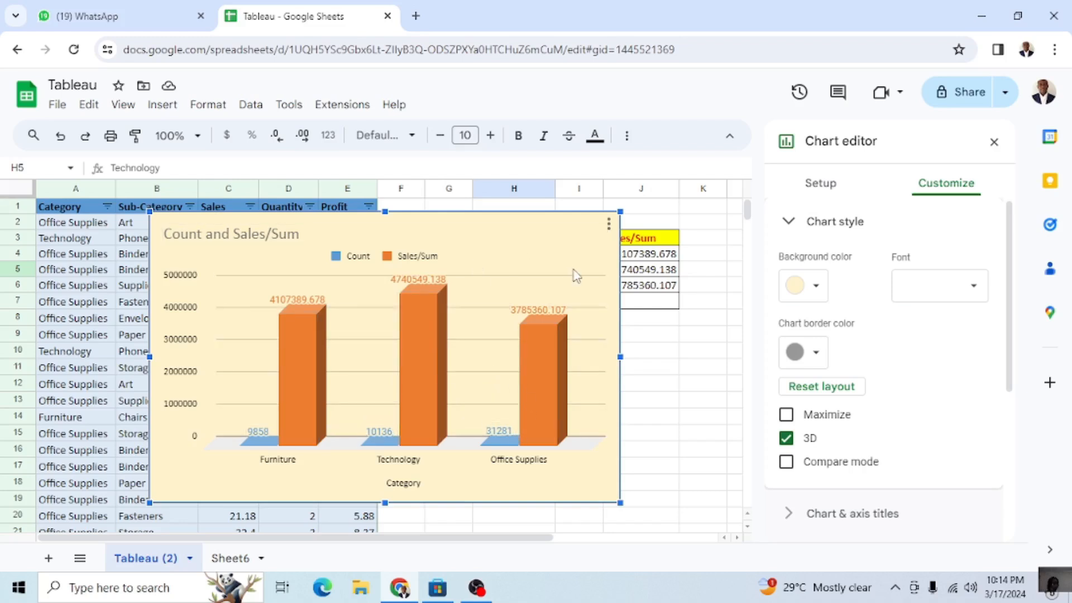
Step: Move the chart below the summary table, and back up so the Sales/Sum column stays uncovered
left_click_drag(601, 260, 635, 348)
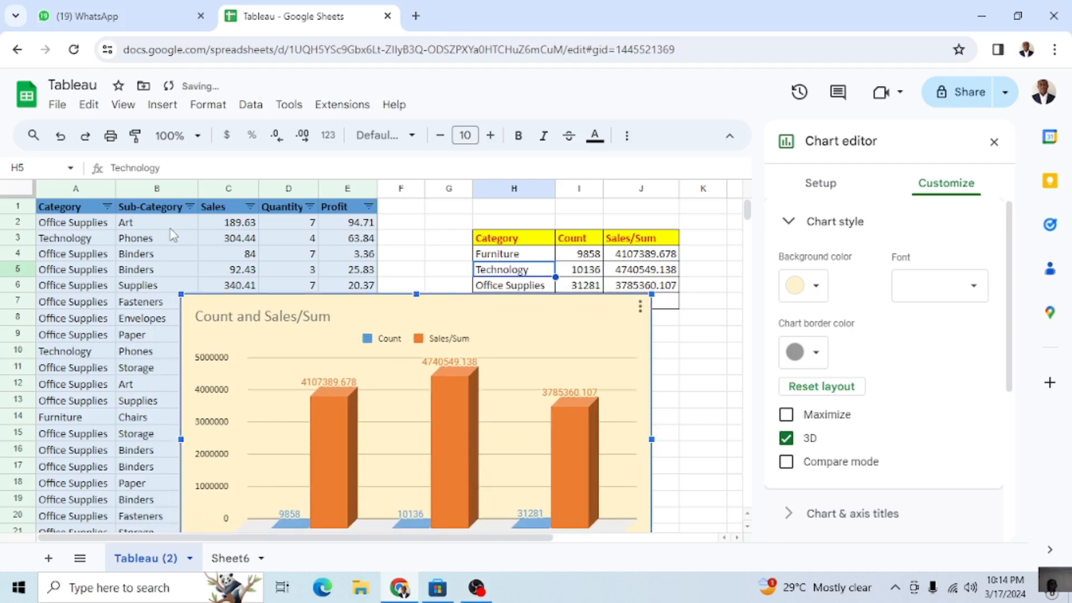
left_click_drag(573, 325, 524, 246)
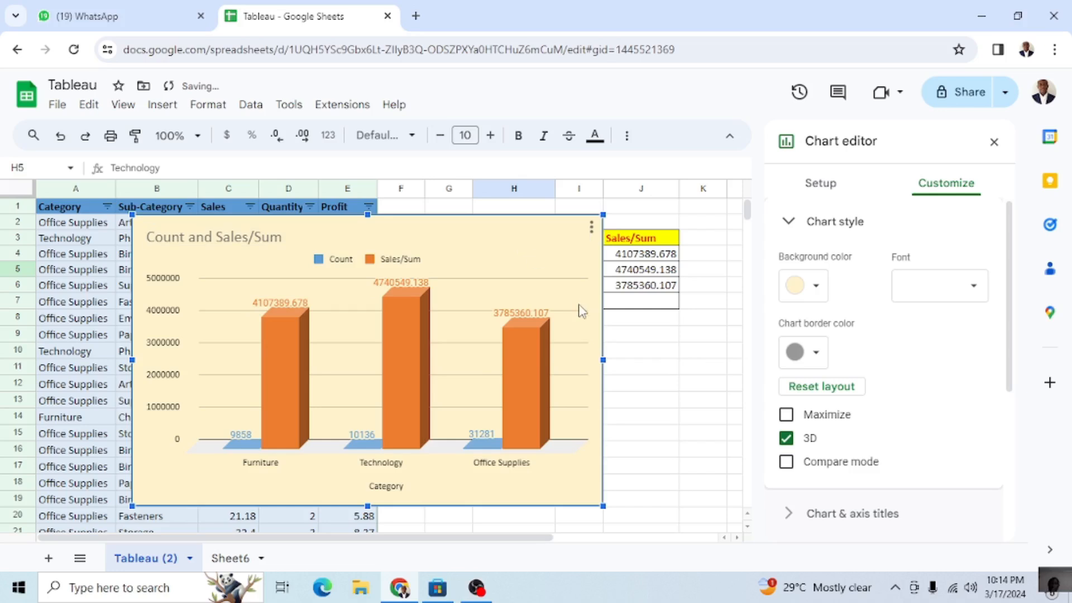
left_click(788, 226)
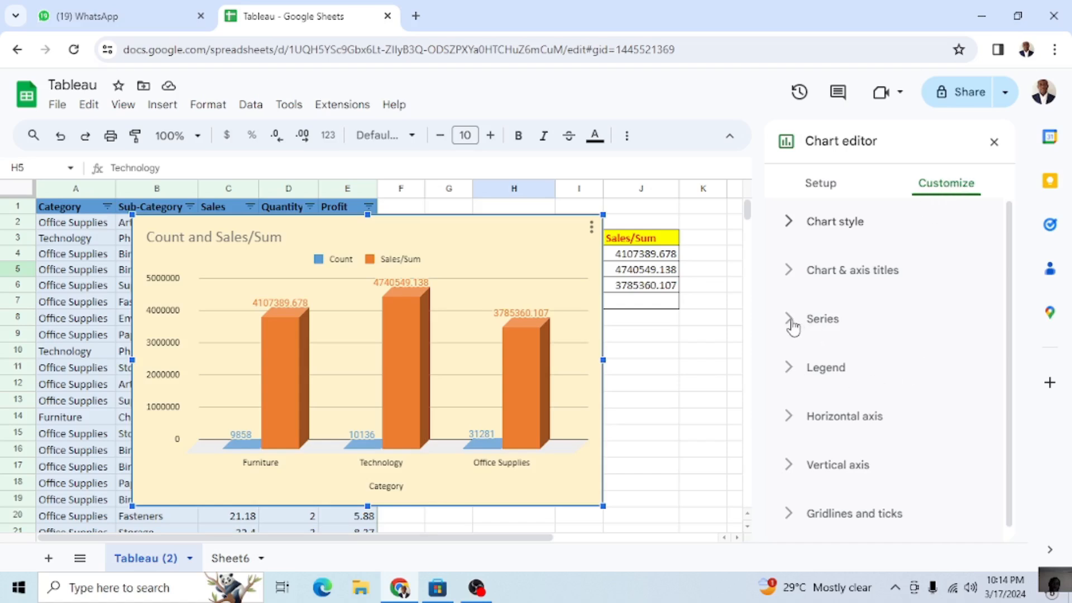
Step: Format the chart's legend text as bold, font size 20, in the Narrow font
left_click(792, 369)
scroll(880, 421, "down", 4)
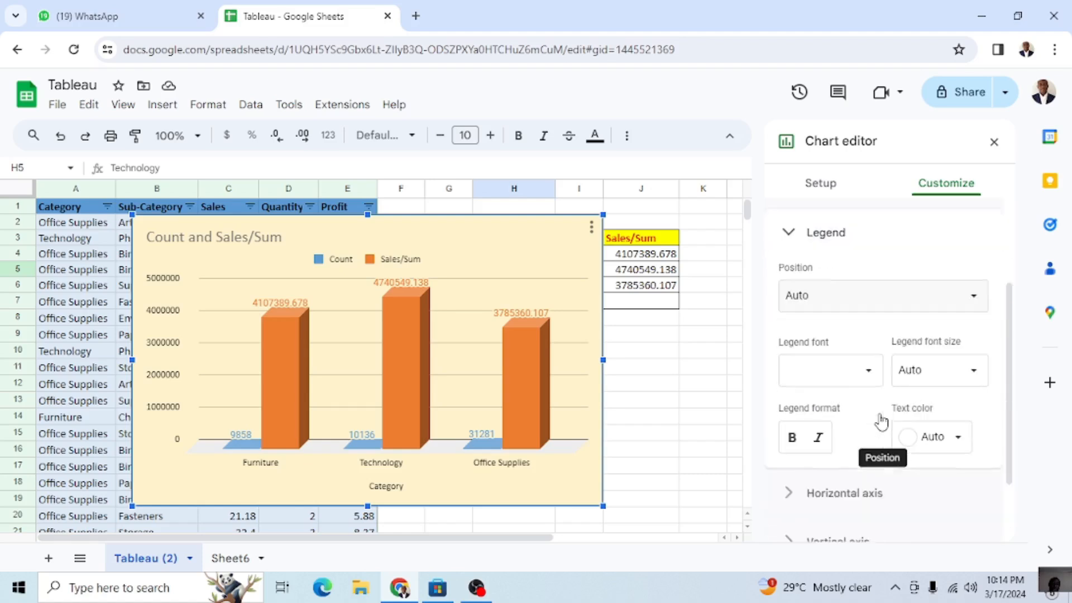
scroll(879, 414, "up", 1)
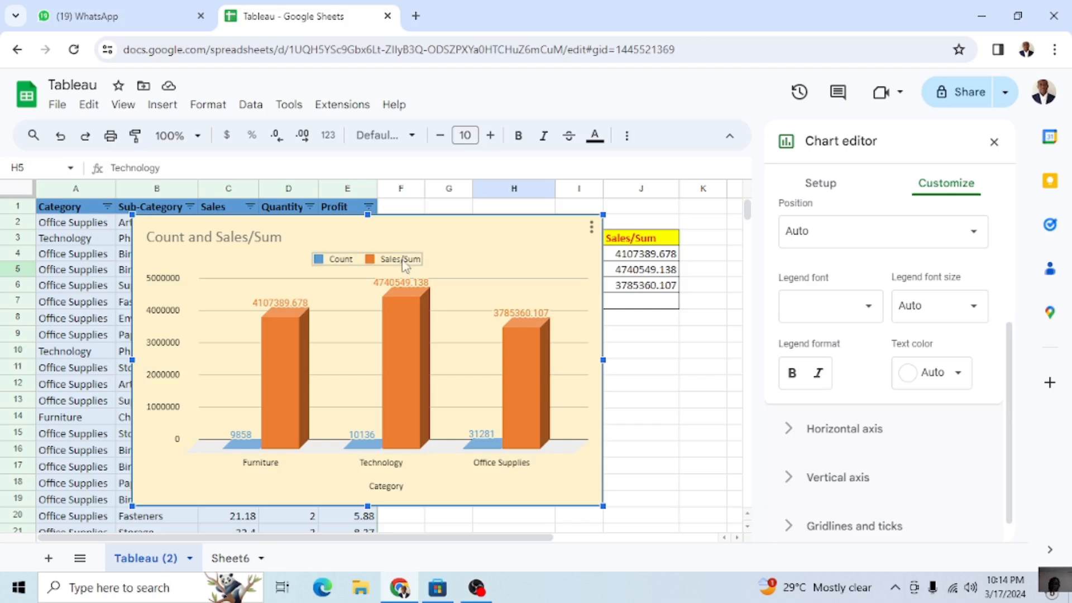
left_click(792, 374)
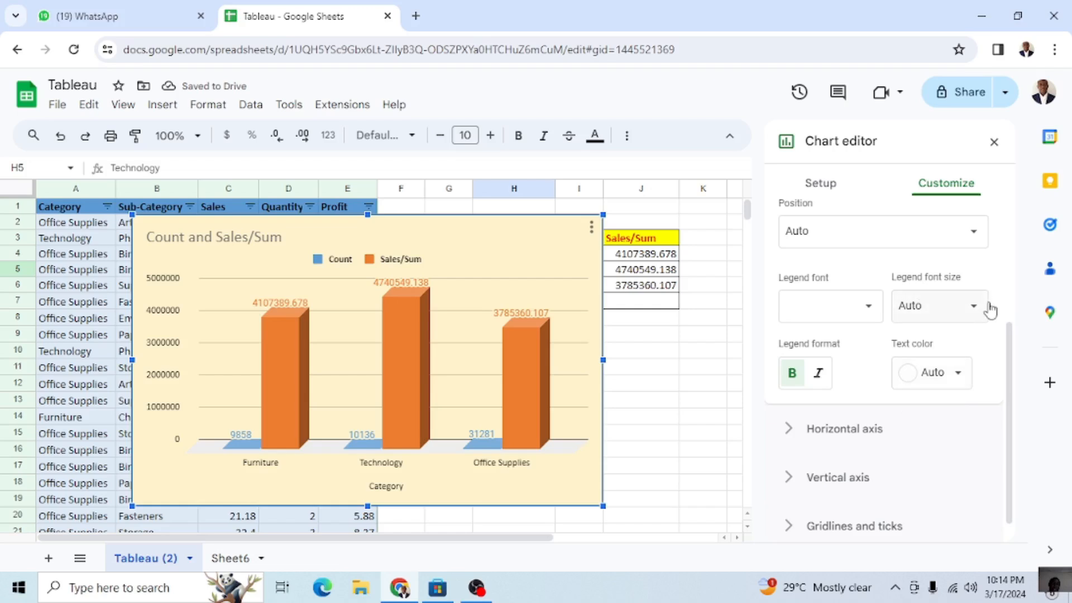
left_click(973, 307)
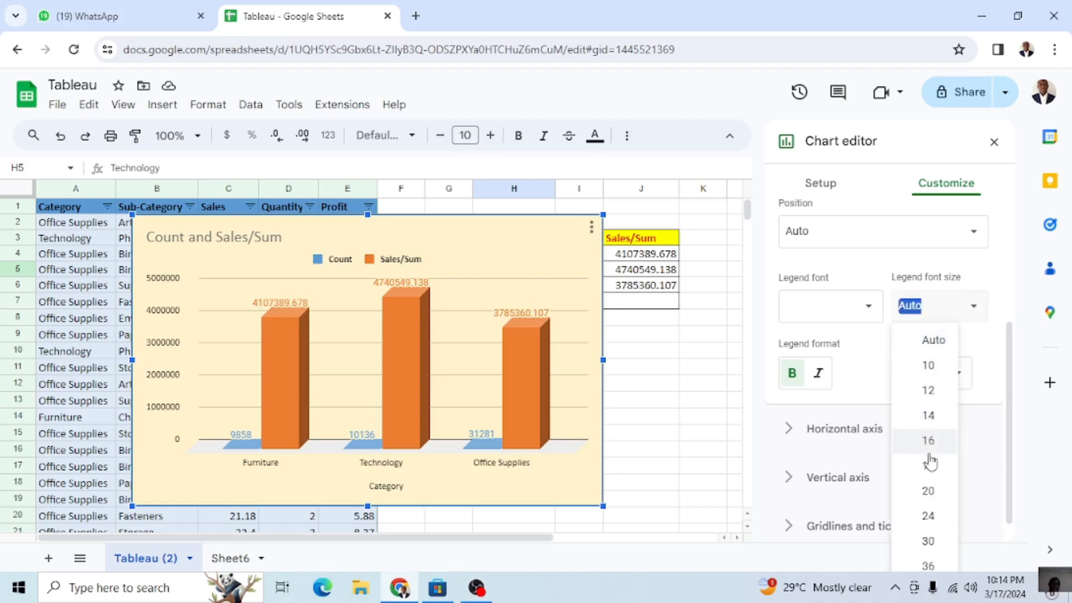
left_click(929, 490)
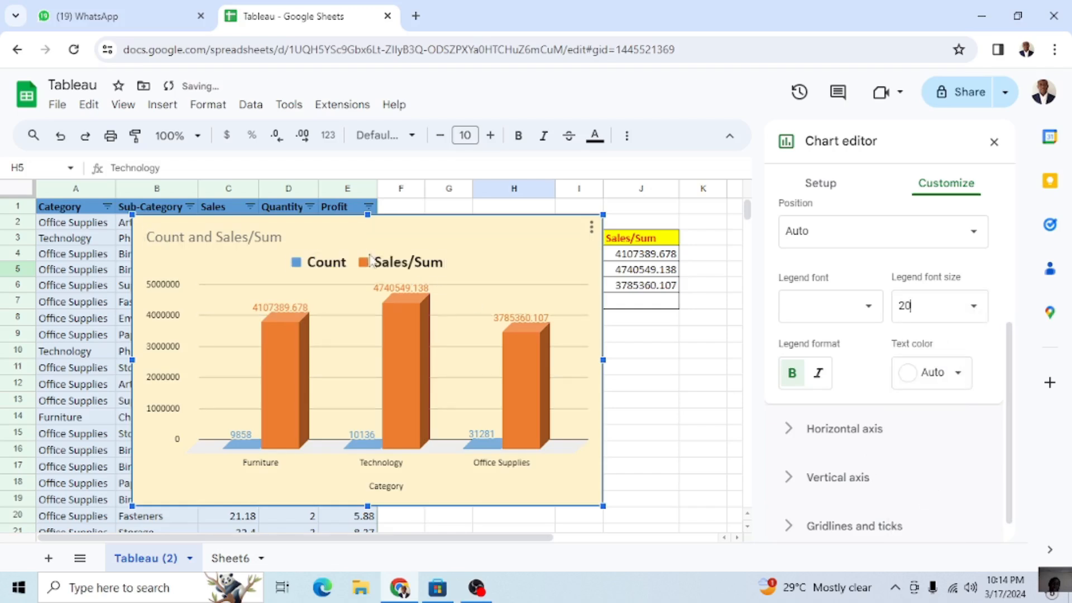
left_click(871, 311)
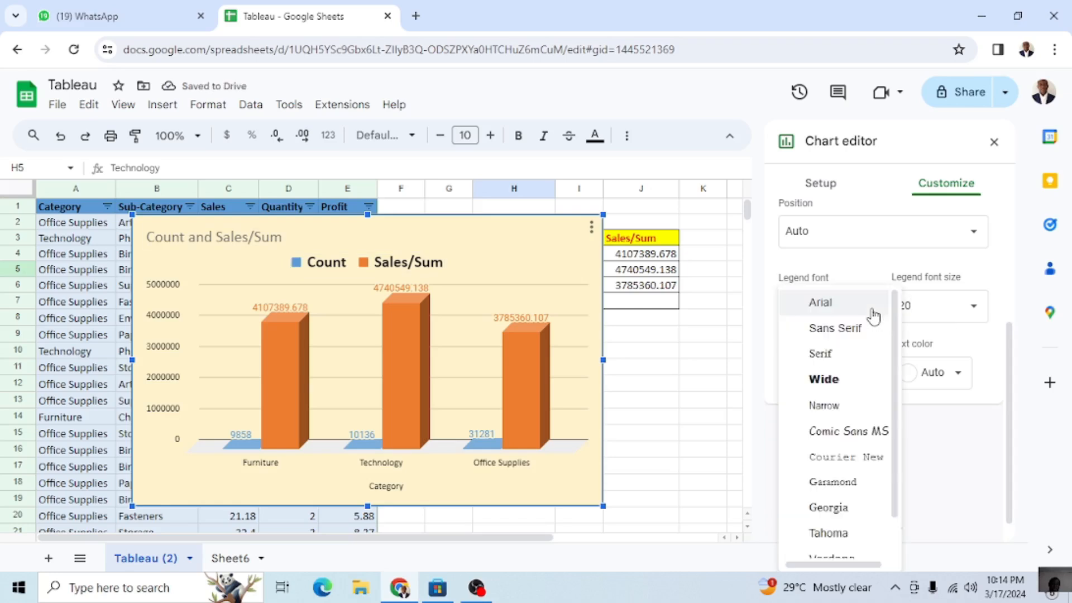
left_click(832, 408)
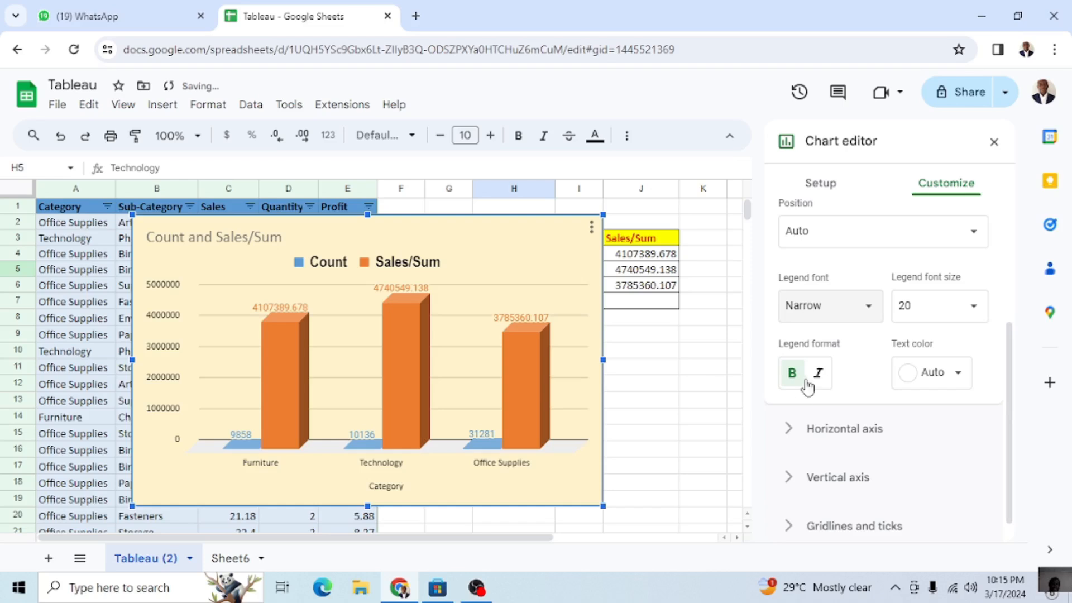
Step: Try yellow for the legend's text color, and set it to blue
left_click(956, 375)
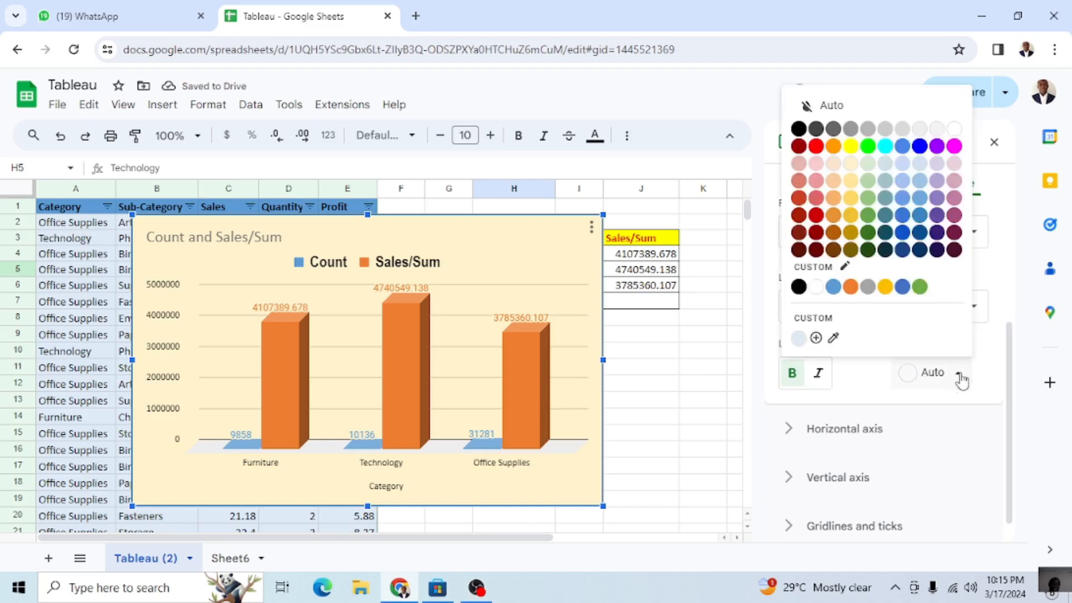
left_click(851, 147)
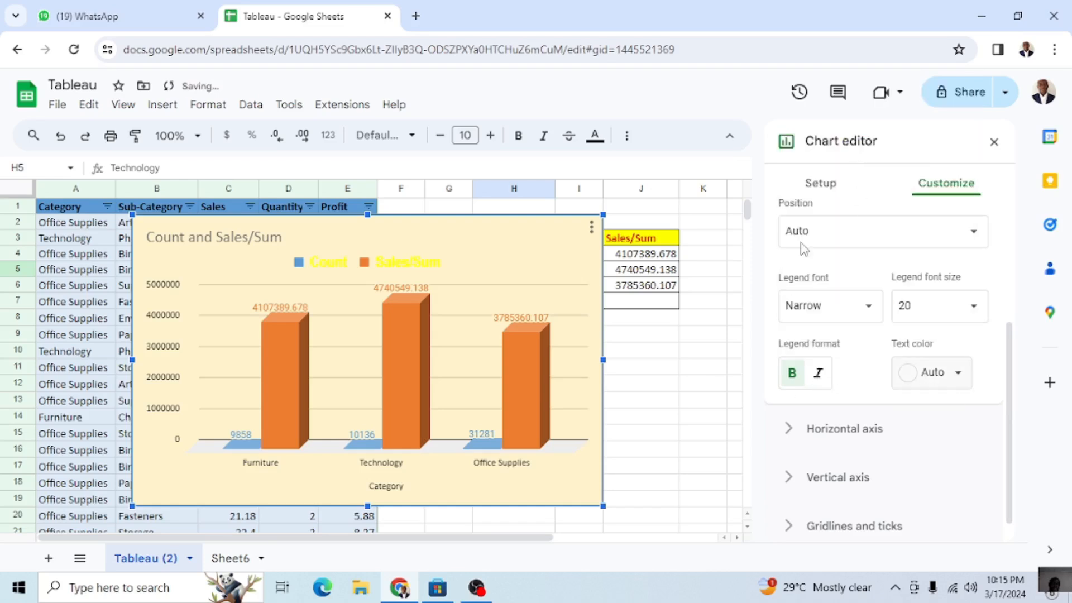
left_click(938, 375)
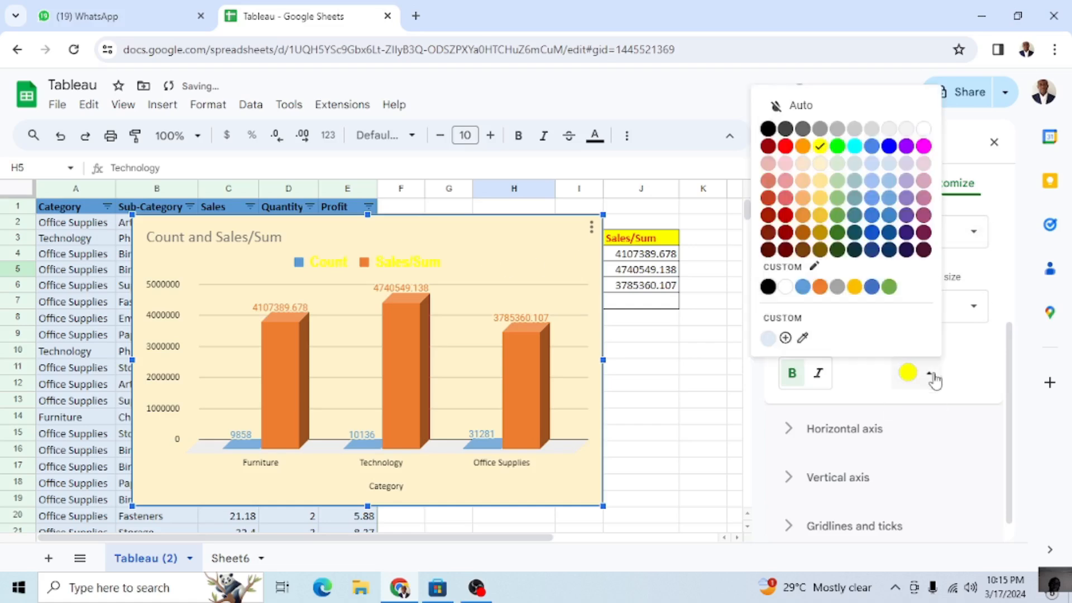
left_click(889, 146)
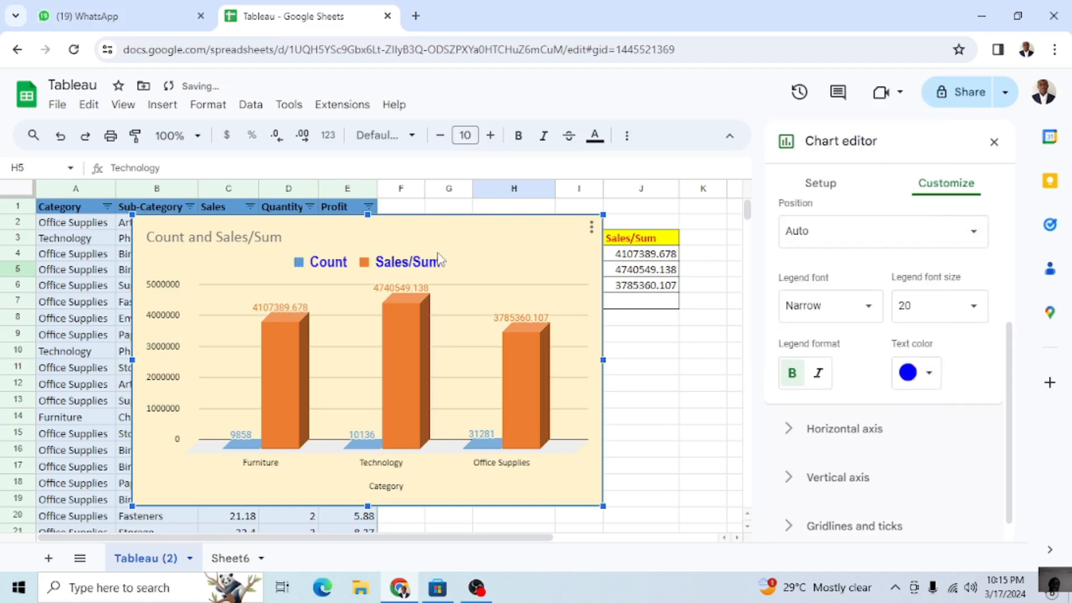
Step: Try the Right and Left legend positions, and set the chart's legend position to Top
scroll(827, 403, "down", 1)
scroll(827, 403, "up", 3)
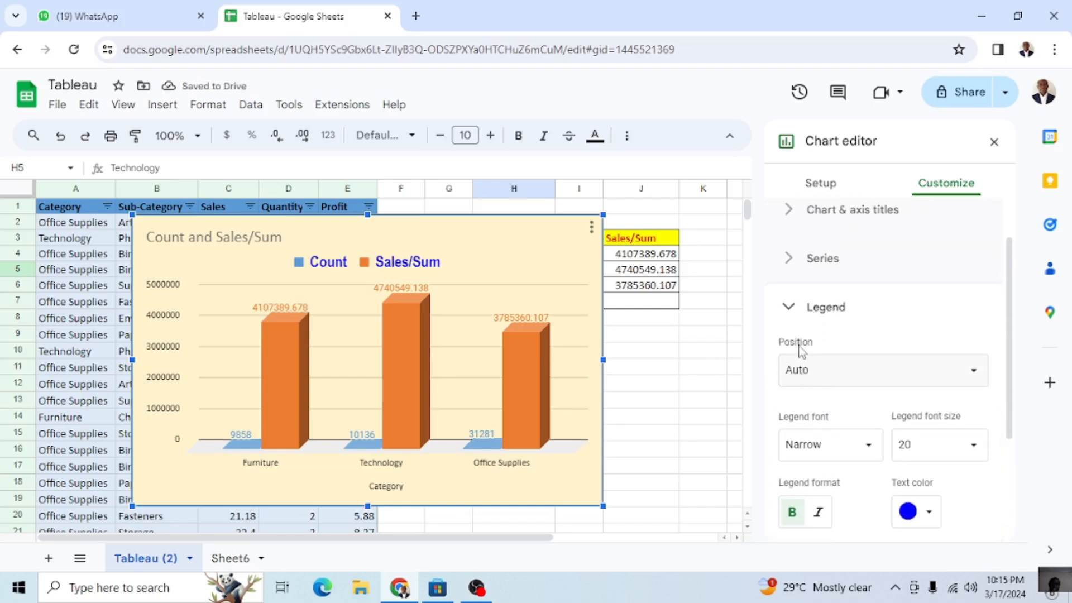
left_click(974, 374)
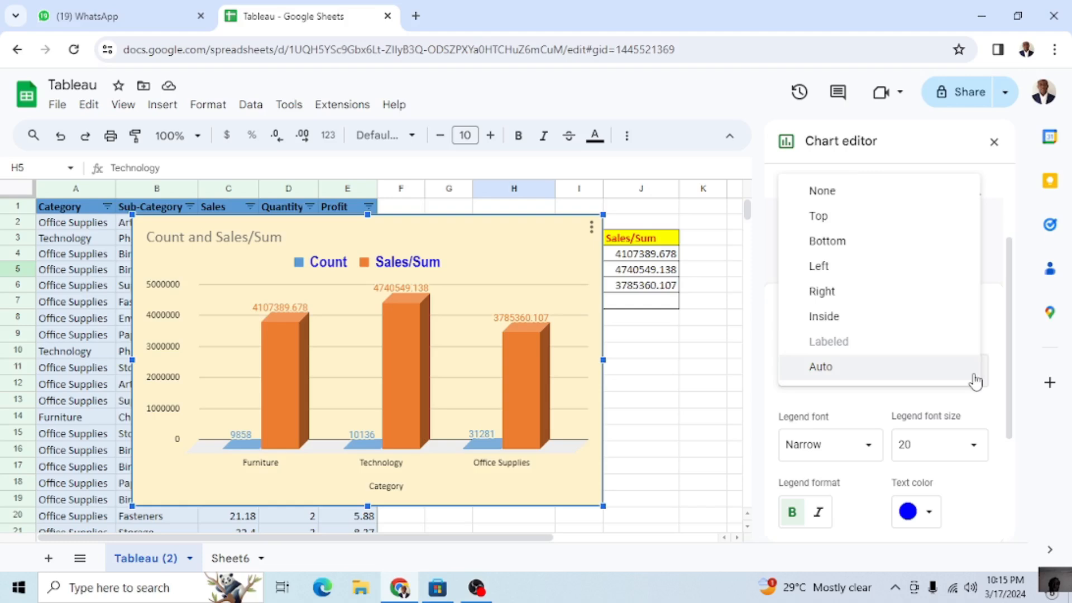
left_click(826, 296)
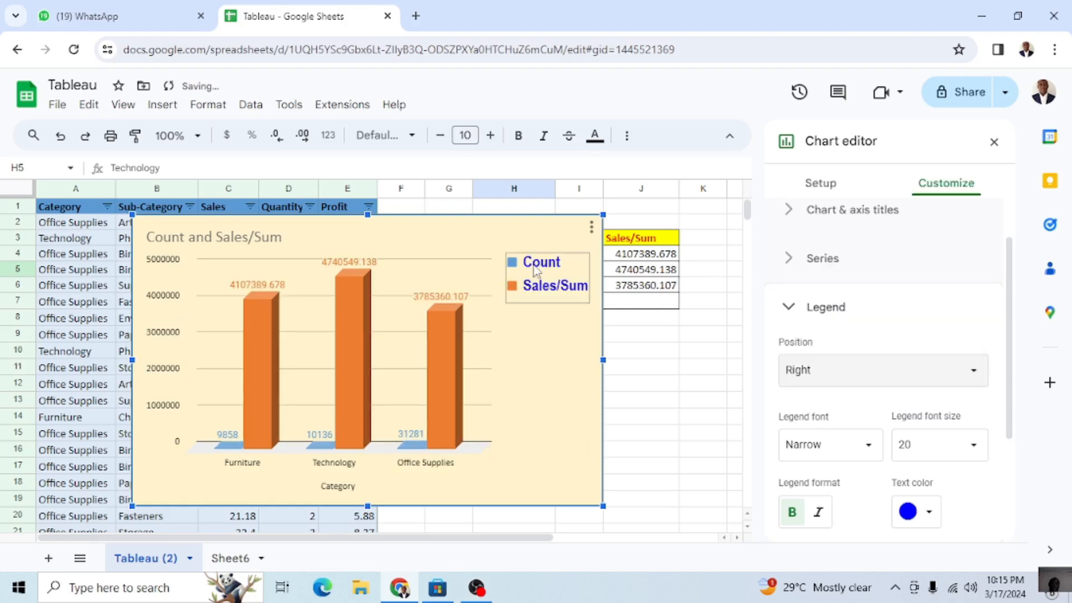
left_click(970, 373)
left_click(838, 342)
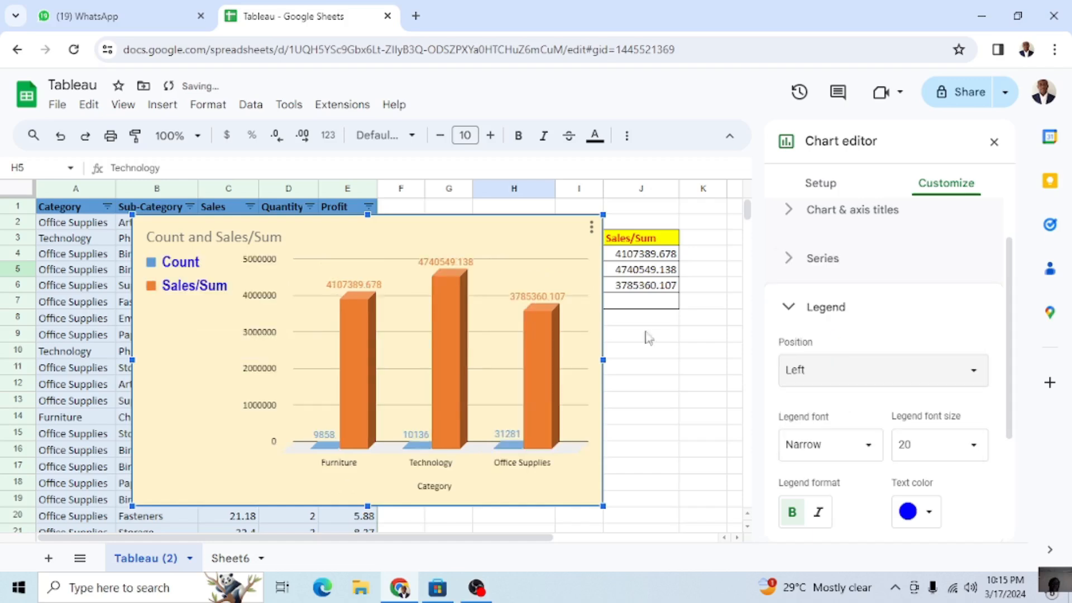
left_click(973, 374)
left_click(840, 323)
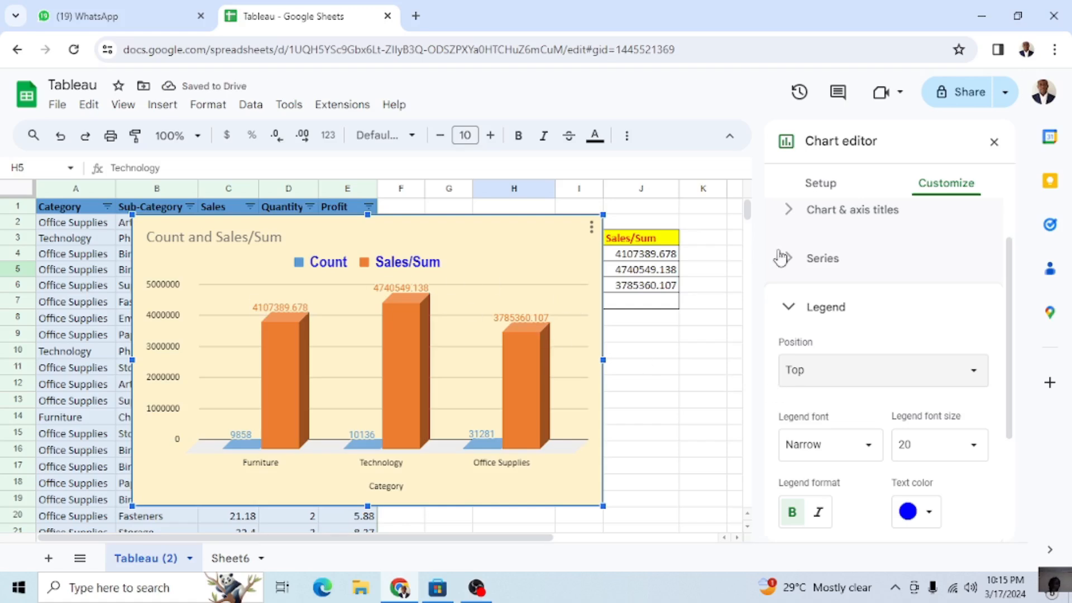
left_click(788, 307)
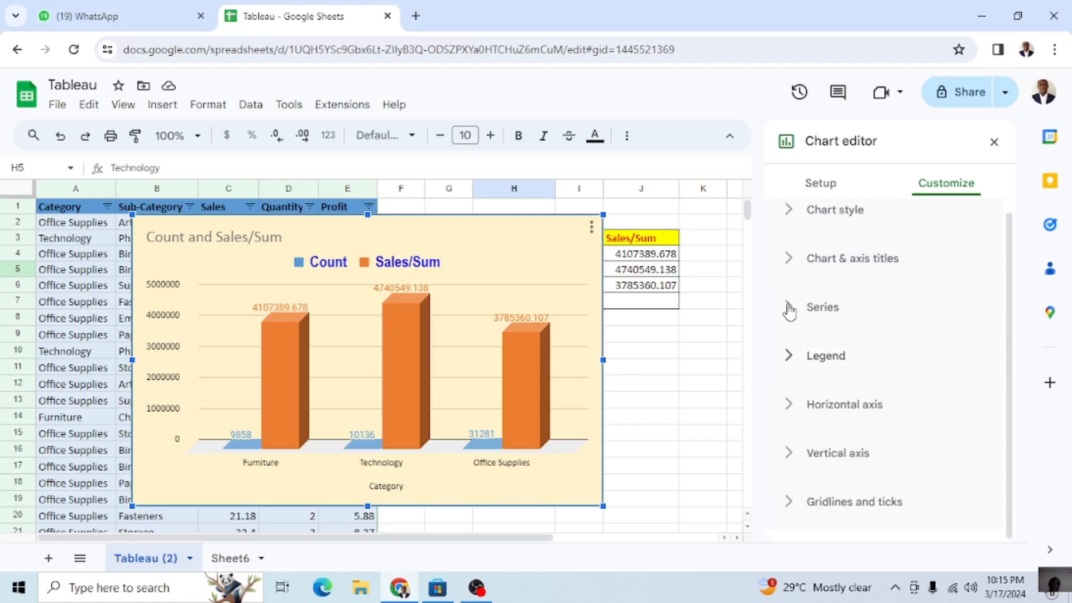
Step: Try the reversed axis order on the chart's horizontal axis, and restore the normal category order
left_click(789, 404)
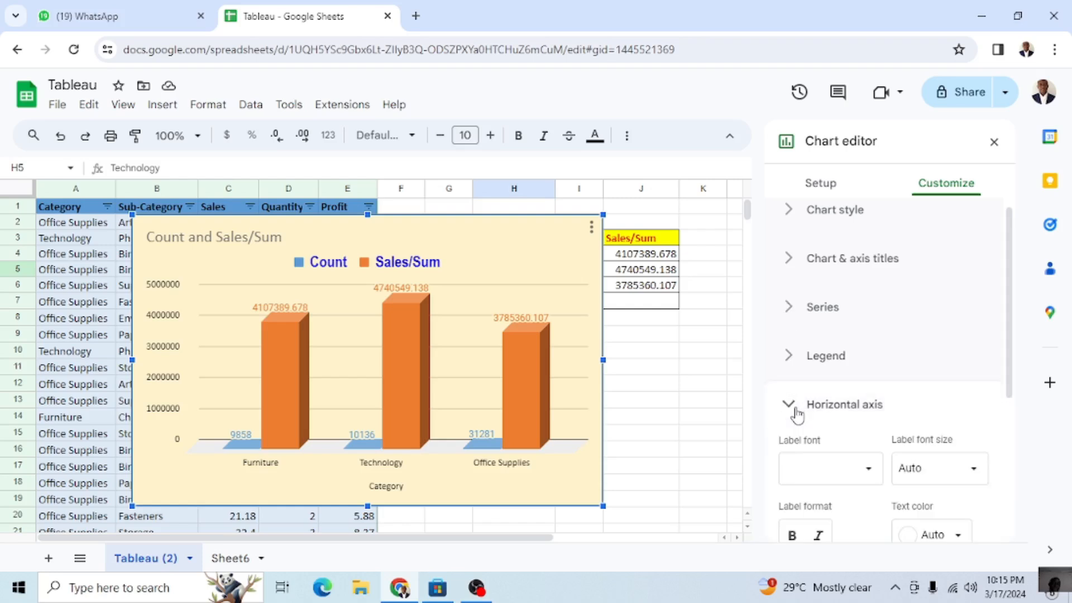
scroll(796, 414, "down", 4)
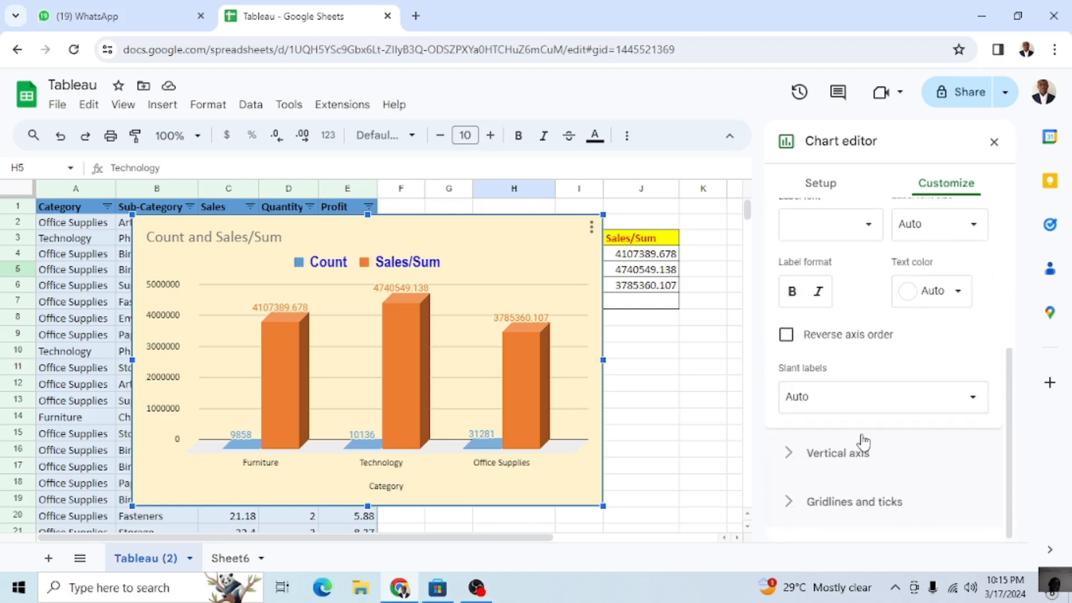
left_click(787, 336)
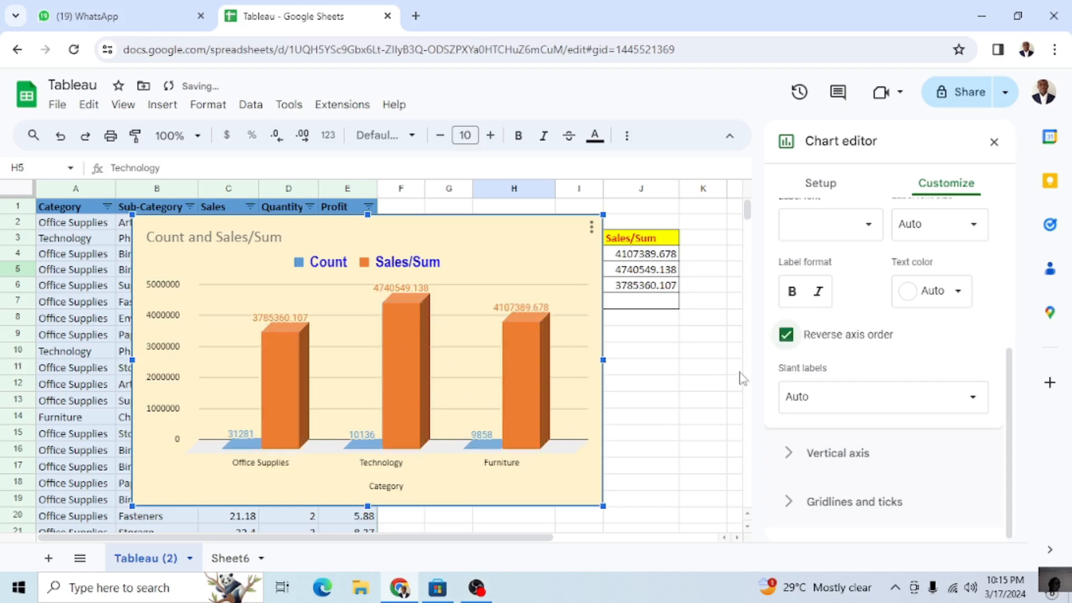
left_click(787, 336)
left_click(787, 336)
left_click(787, 336)
left_click(787, 336)
left_click(787, 336)
left_click(786, 336)
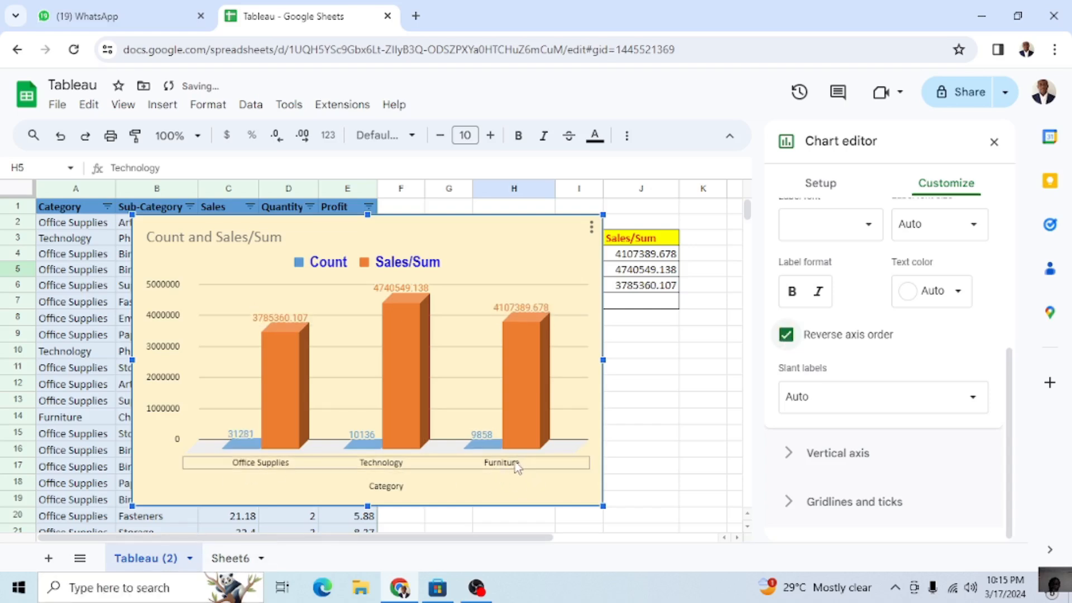
left_click(786, 338)
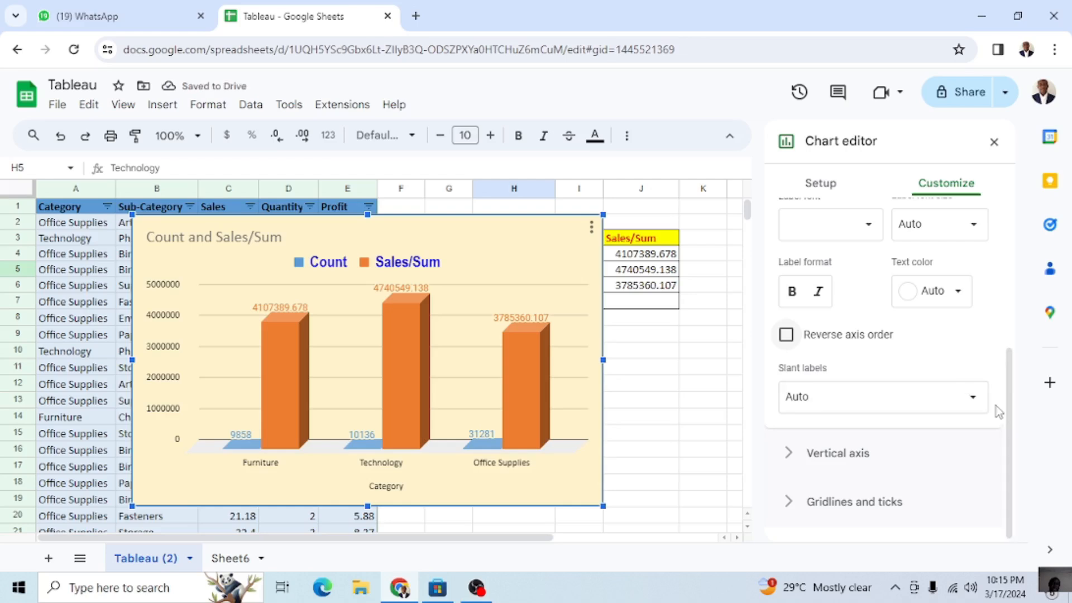
left_click(973, 403)
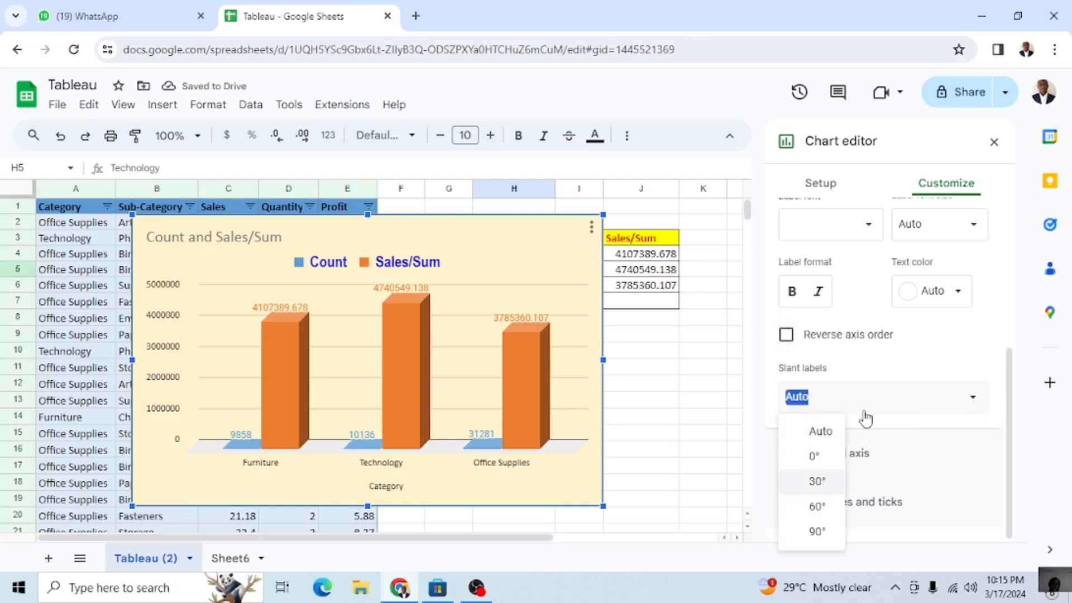
left_click(933, 355)
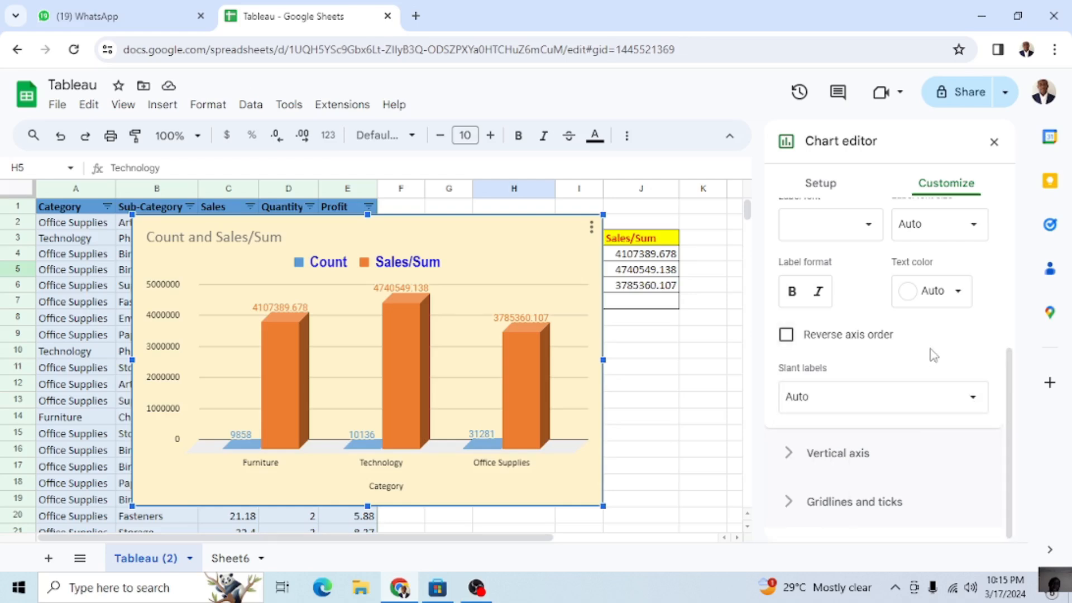
scroll(881, 391, "up", 3)
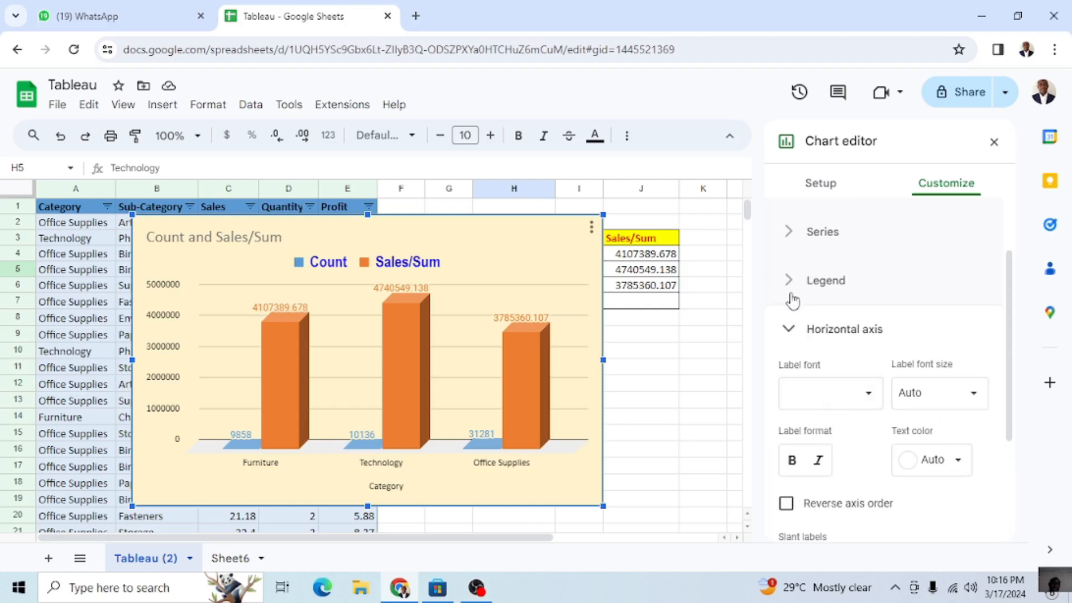
left_click(789, 331)
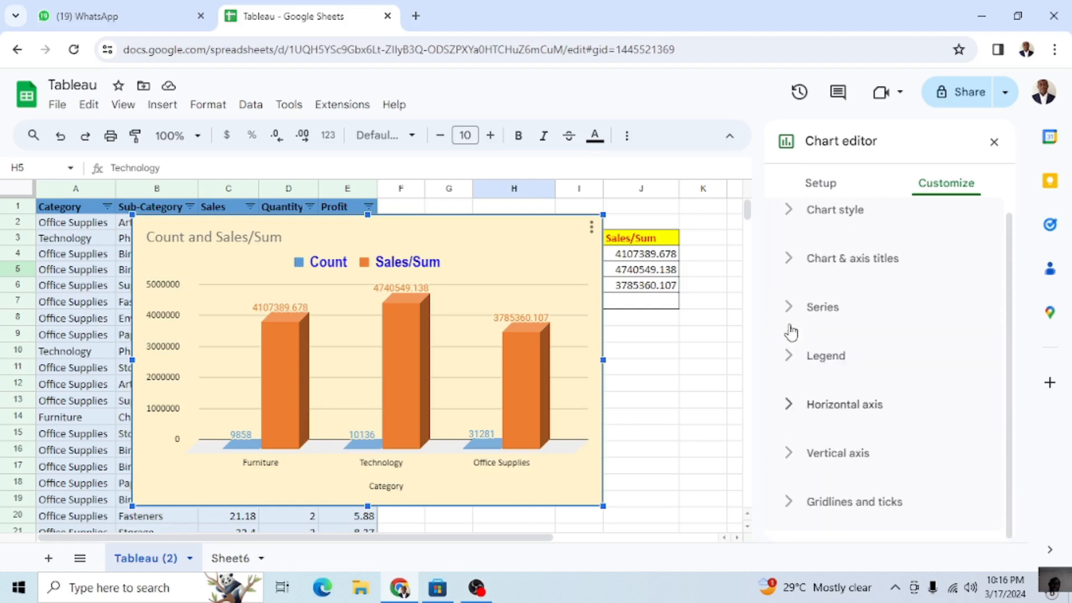
Step: Try showing the axis line on the chart's vertical axis, and hide it again
left_click(790, 453)
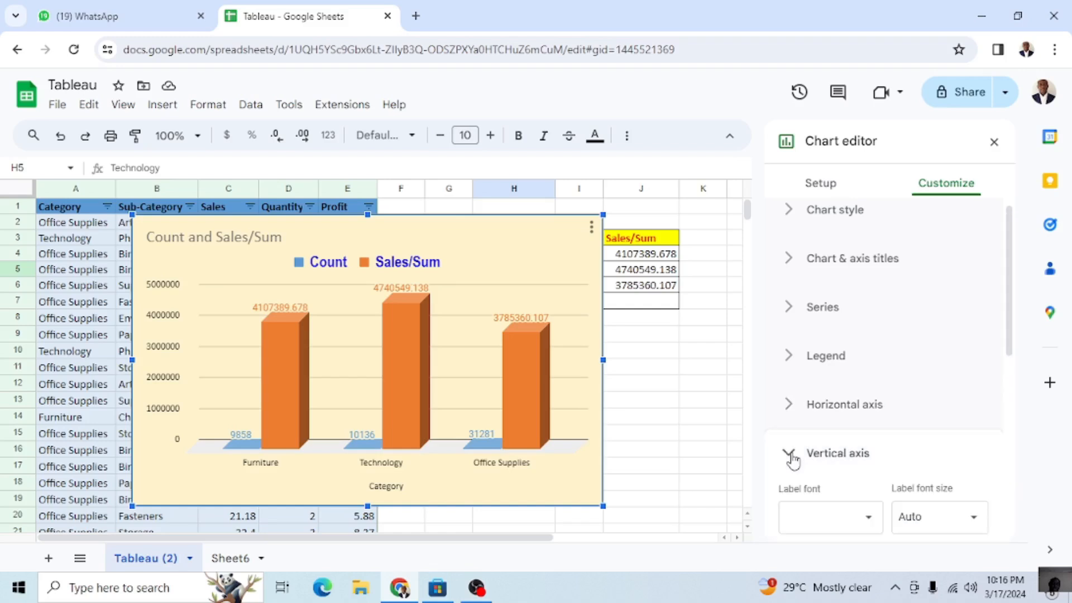
scroll(794, 458, "down", 1)
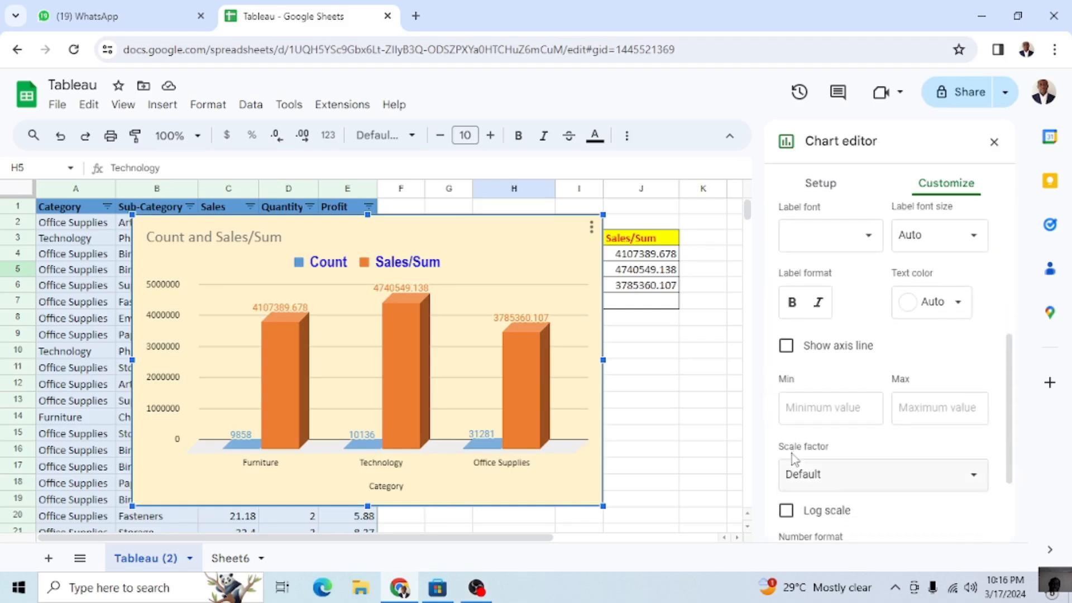
left_click(785, 346)
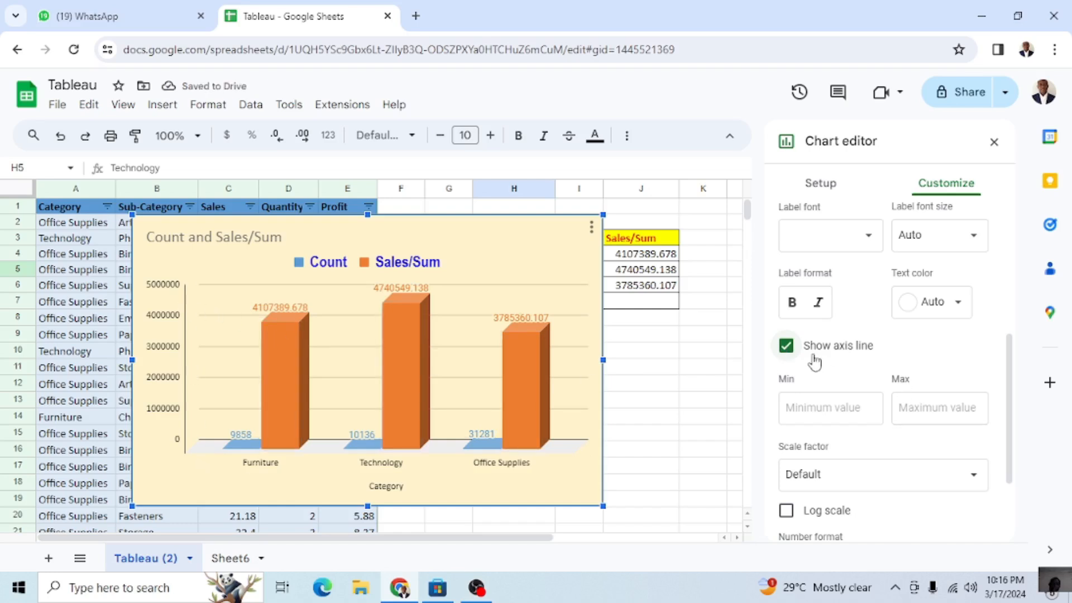
left_click(787, 349)
Step: Try the log scale on the chart's vertical axis, and turn it back off
scroll(787, 354, "down", 2)
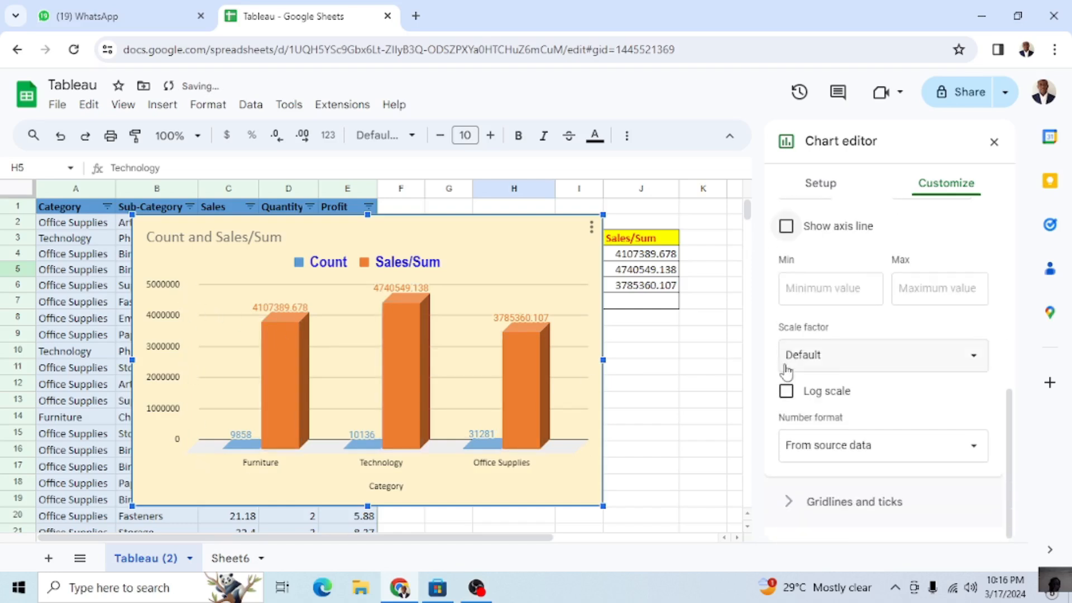
left_click(786, 392)
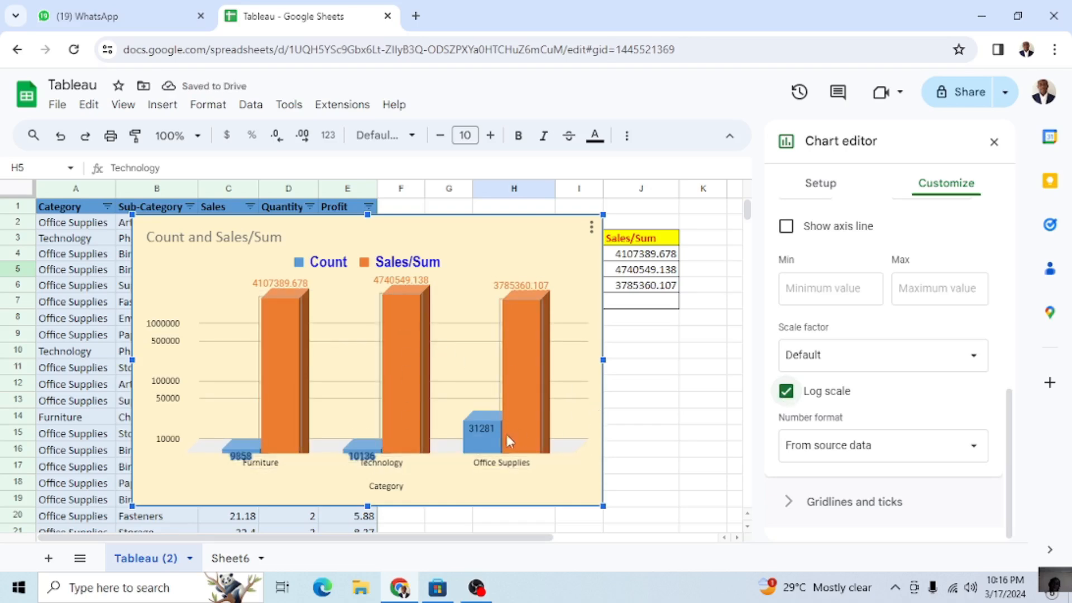
left_click(786, 391)
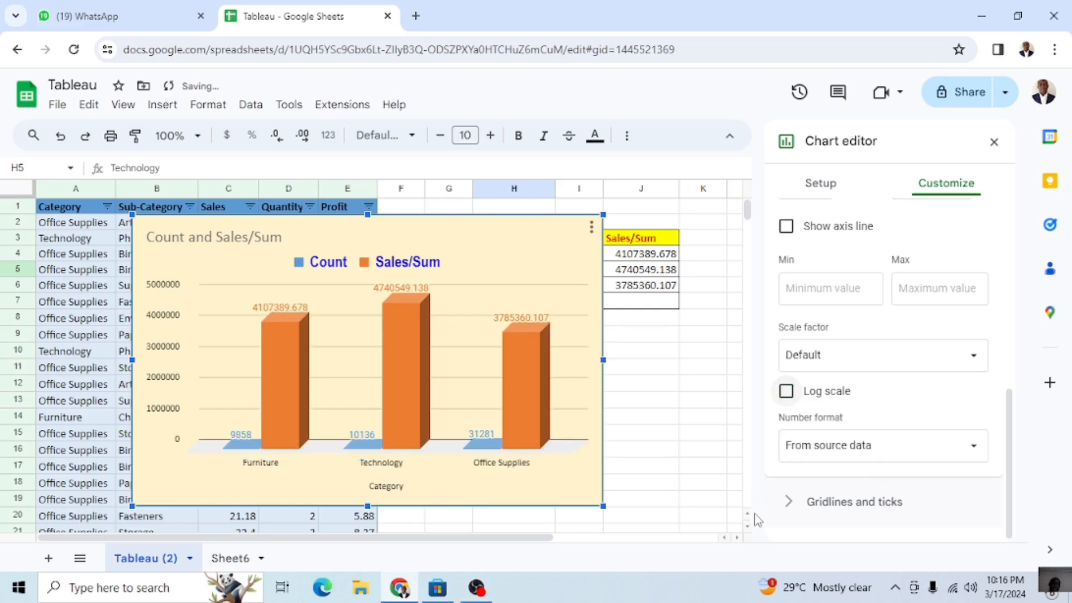
scroll(838, 402, "up", 4)
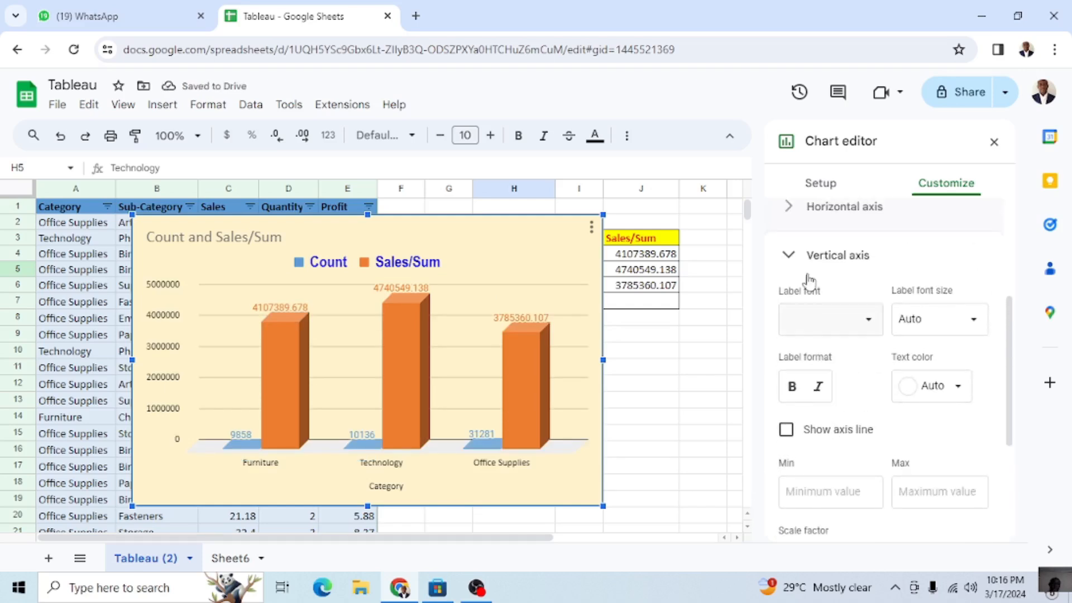
left_click(791, 257)
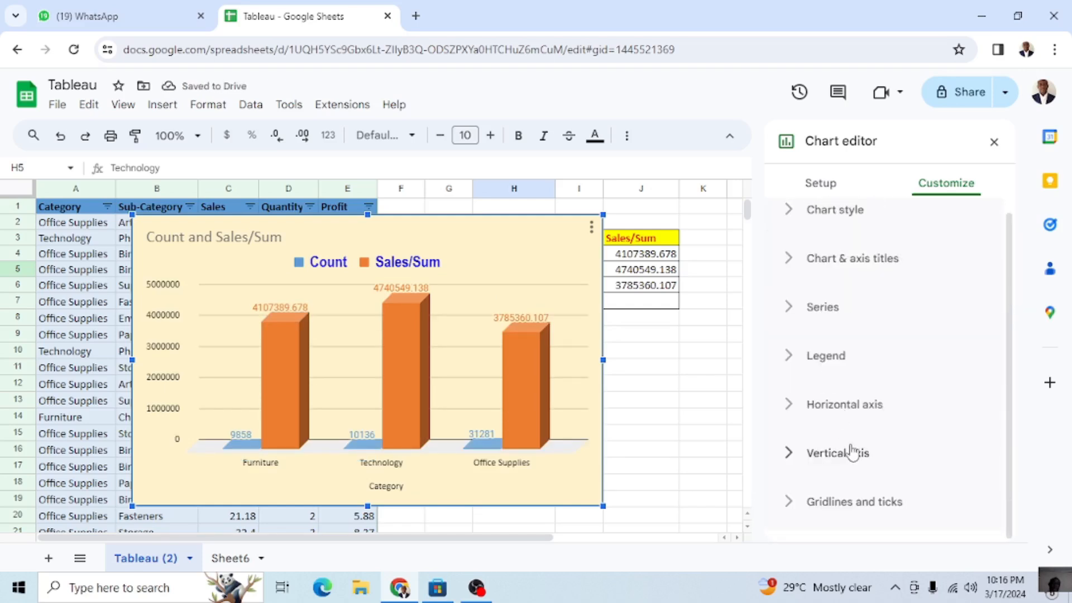
Step: Try minor gridlines on the vertical axis and turn them off, and remove the major gridlines from the chart
left_click(788, 501)
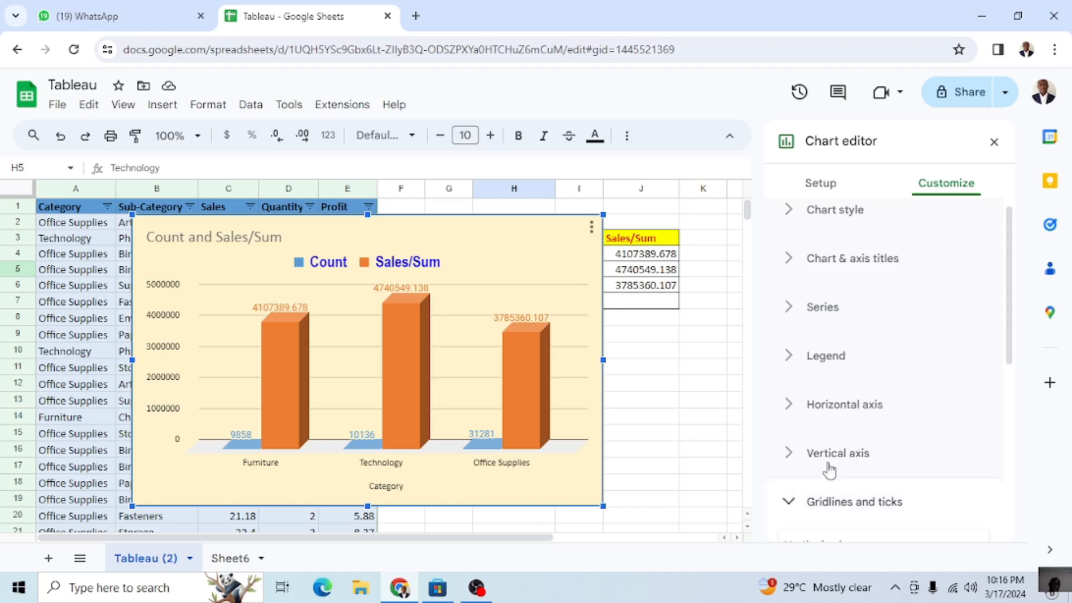
scroll(832, 469, "down", 6)
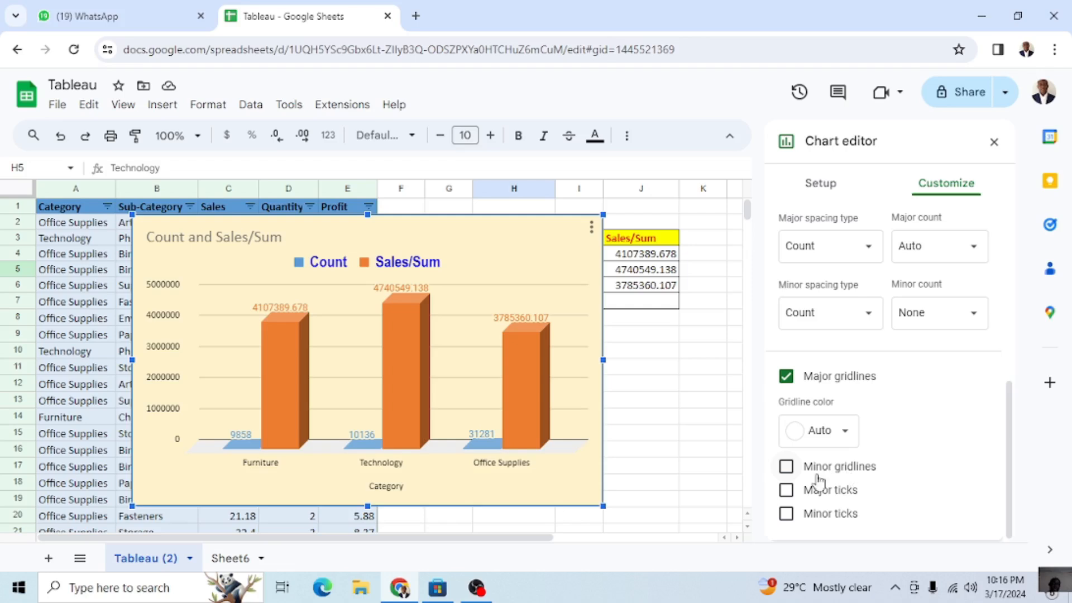
left_click(786, 467)
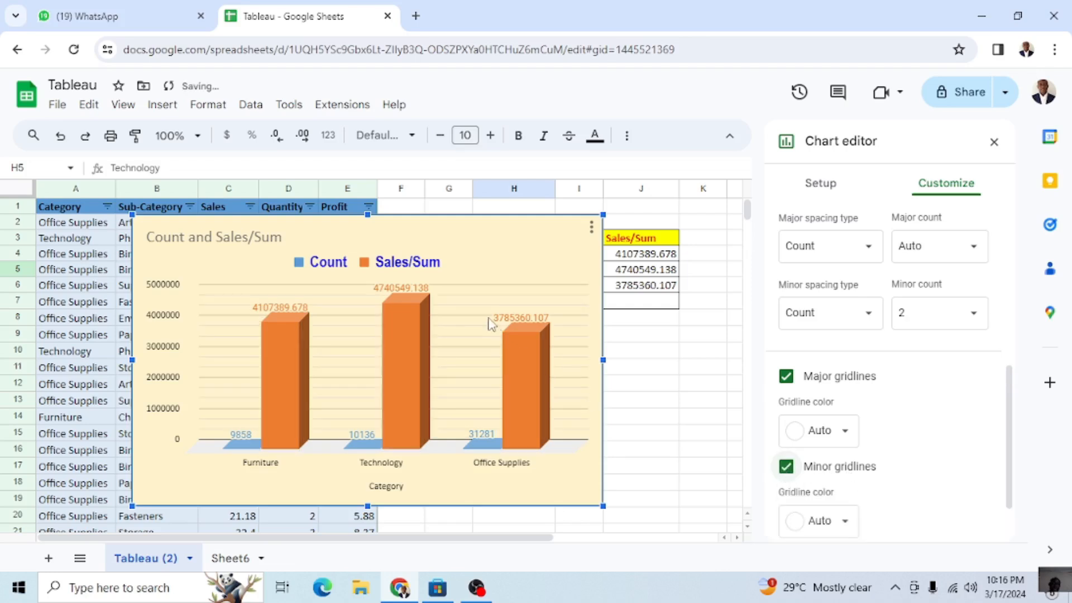
left_click(787, 469)
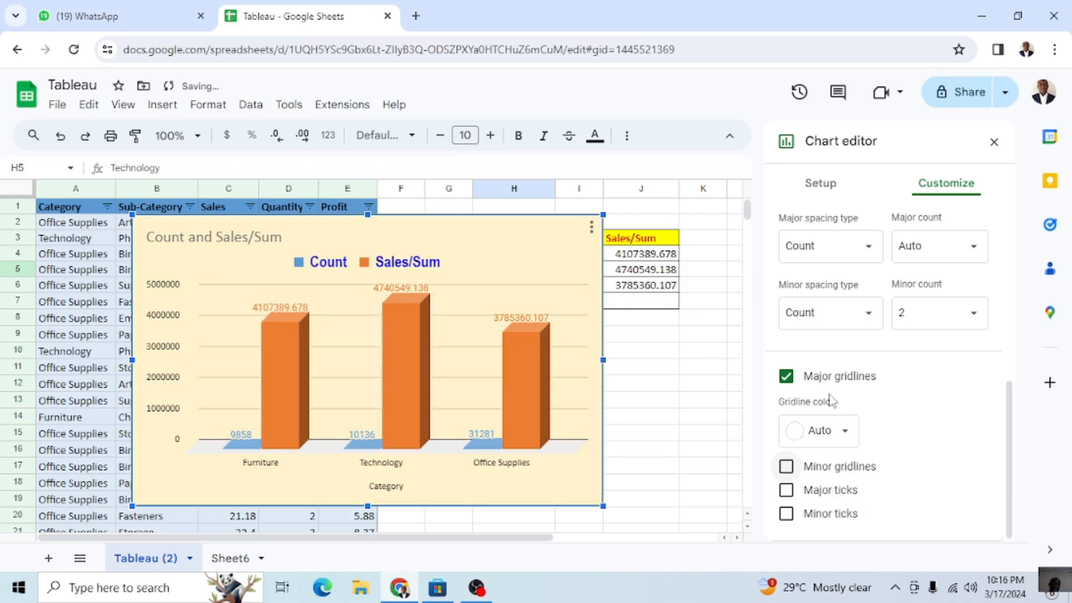
left_click(786, 376)
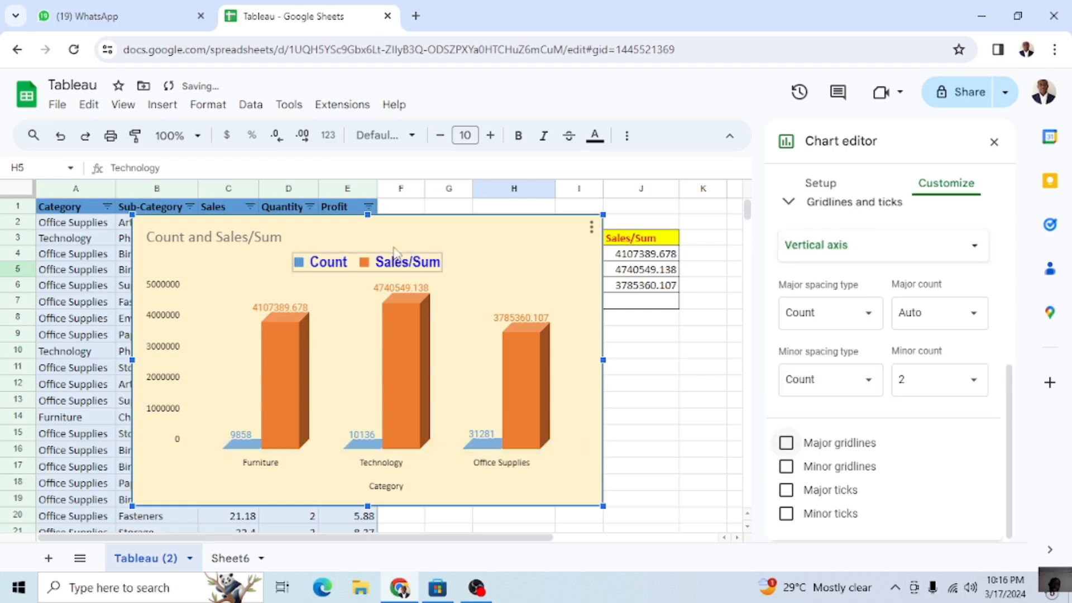
Step: Try the major ticks and the minor ticks on the vertical axis, turning each off again
left_click(786, 490)
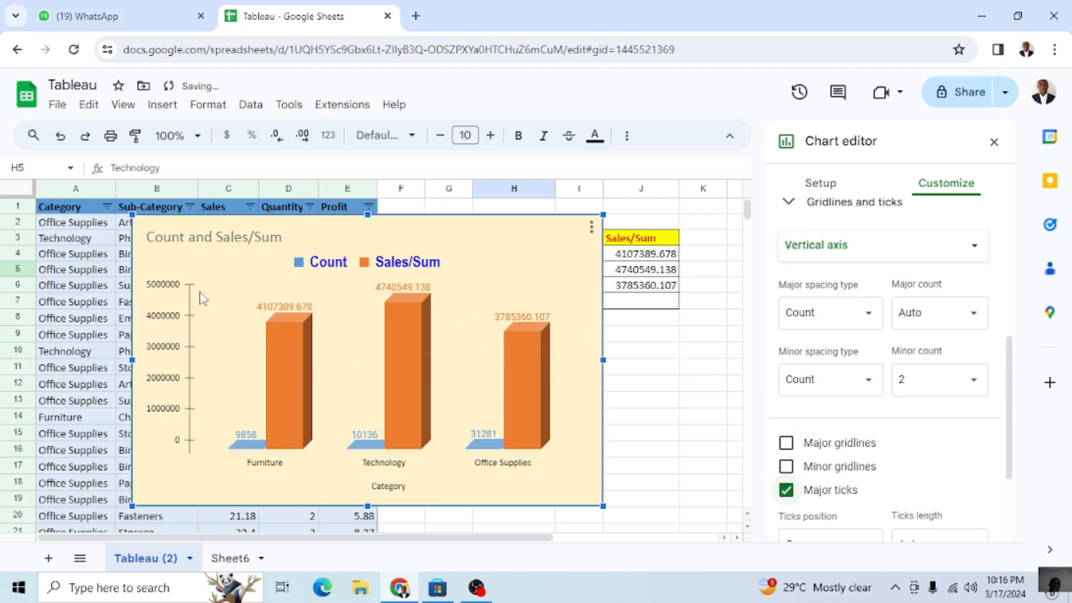
left_click(787, 490)
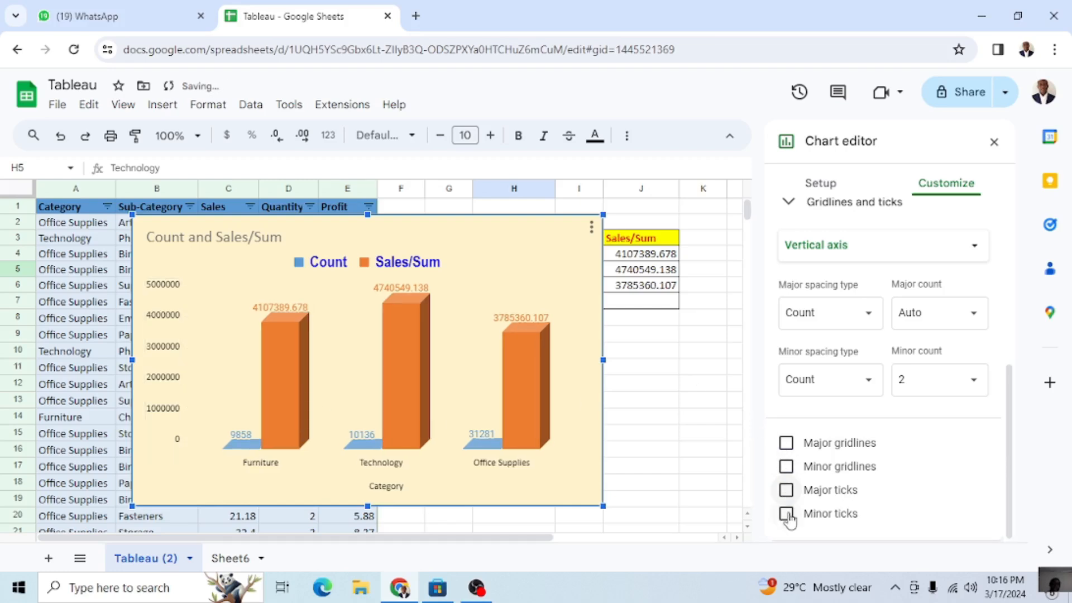
left_click(787, 514)
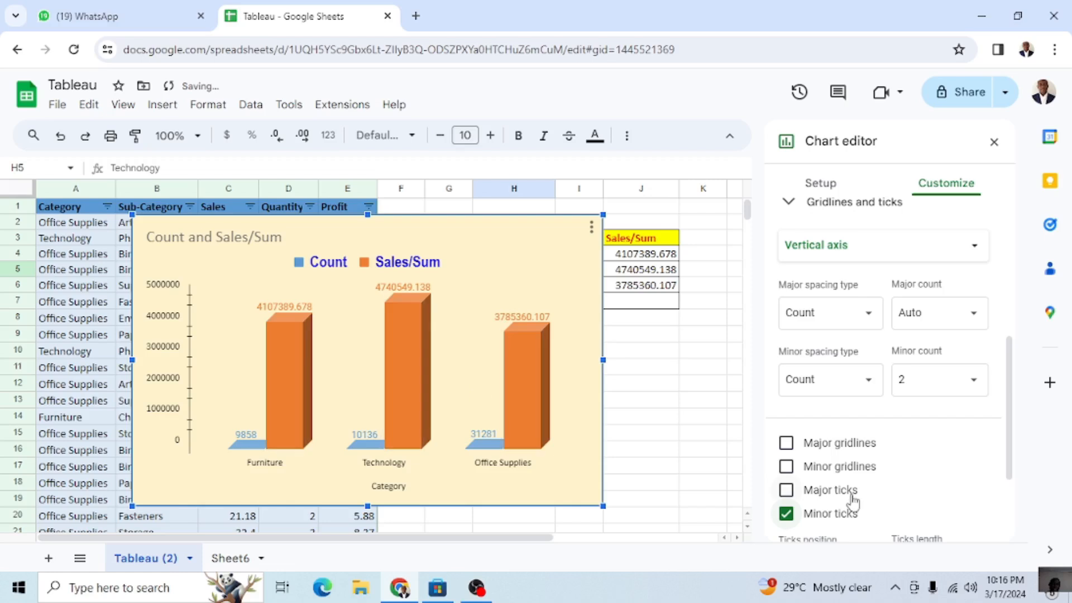
left_click(786, 513)
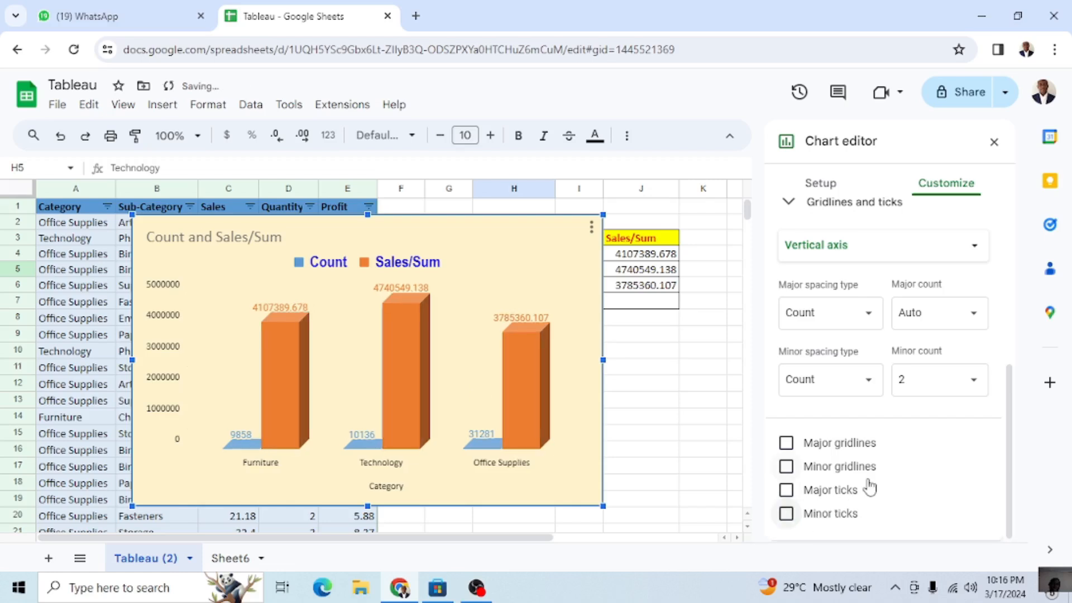
scroll(867, 486, "up", 5)
scroll(822, 477, "down", 2)
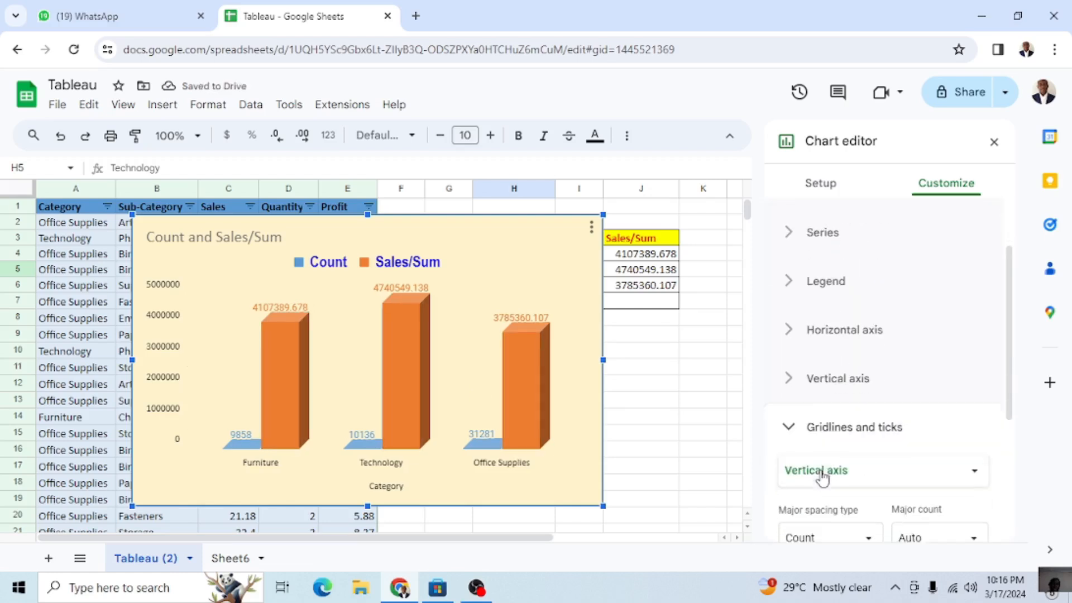
left_click(789, 423)
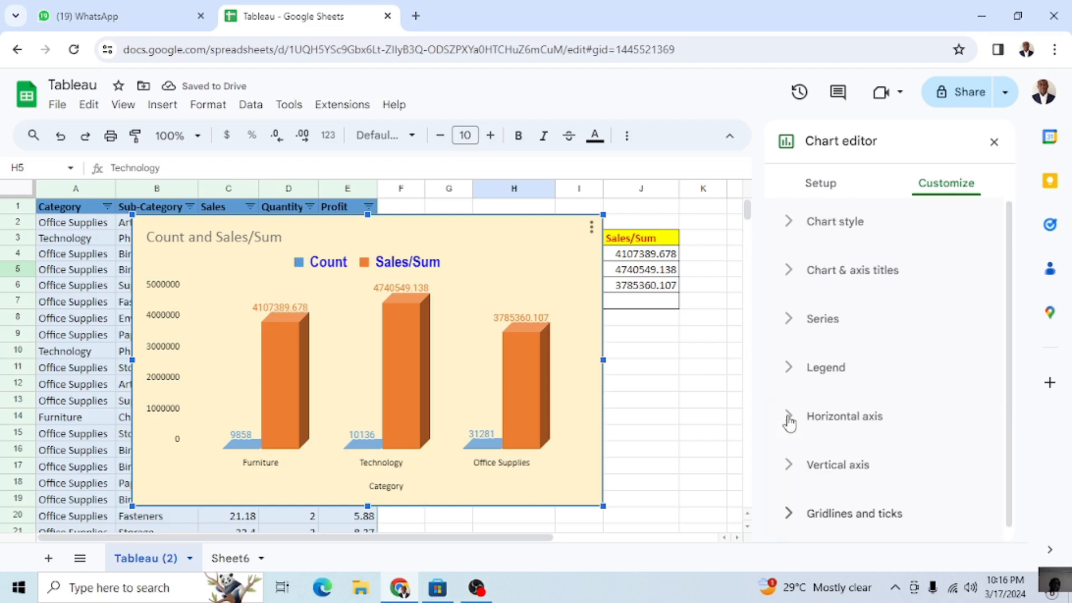
left_click(790, 271)
scroll(792, 273, "down", 5)
scroll(793, 274, "up", 5)
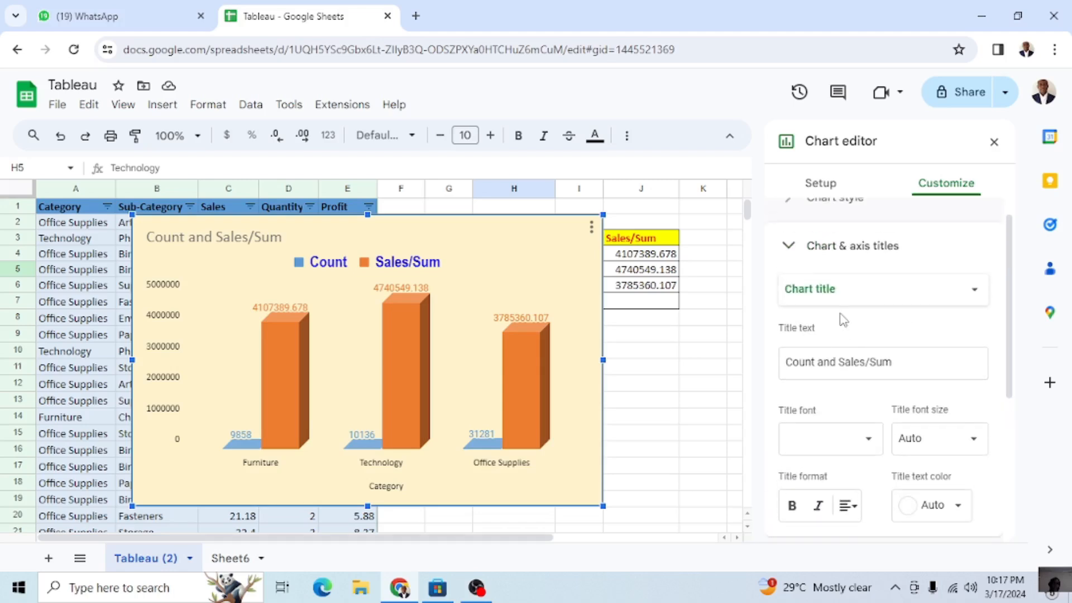
scroll(840, 329, "down", 2)
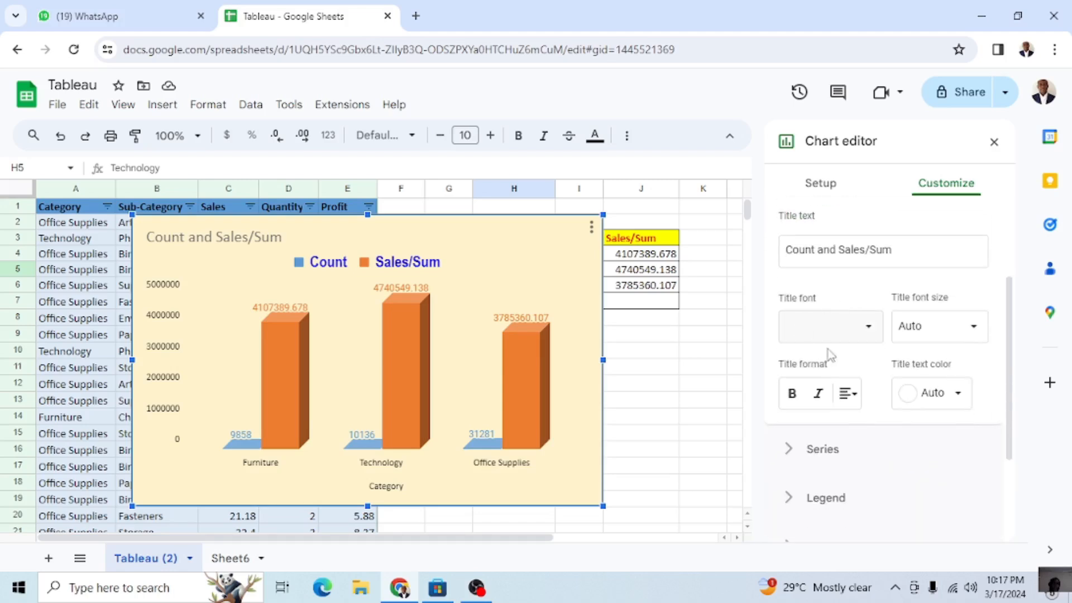
scroll(853, 363, "down", 1)
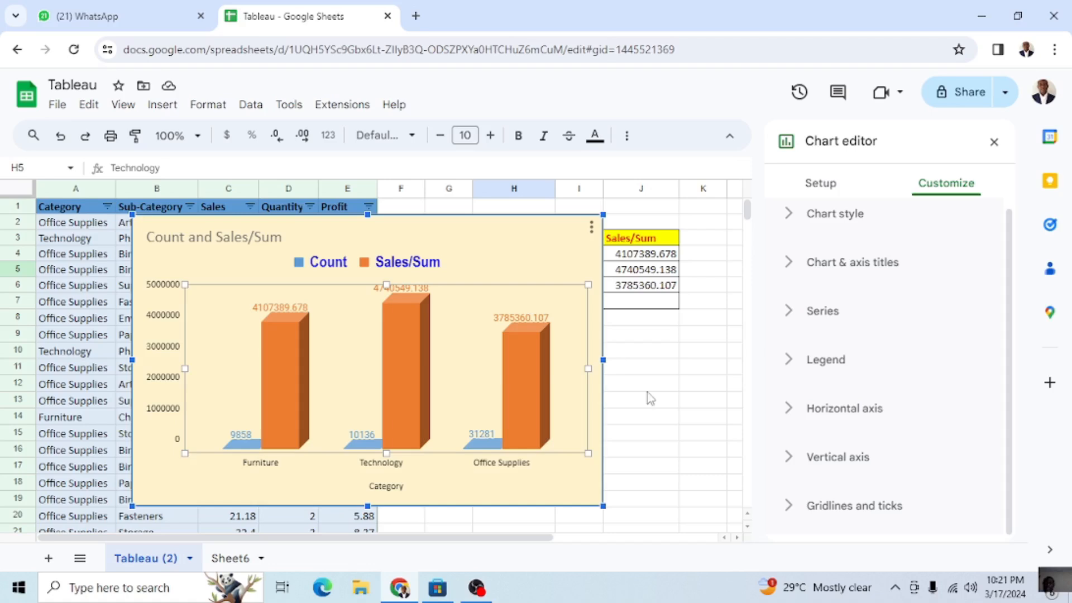
Step: Turn off the data labels for all series in the chart
left_click(789, 320)
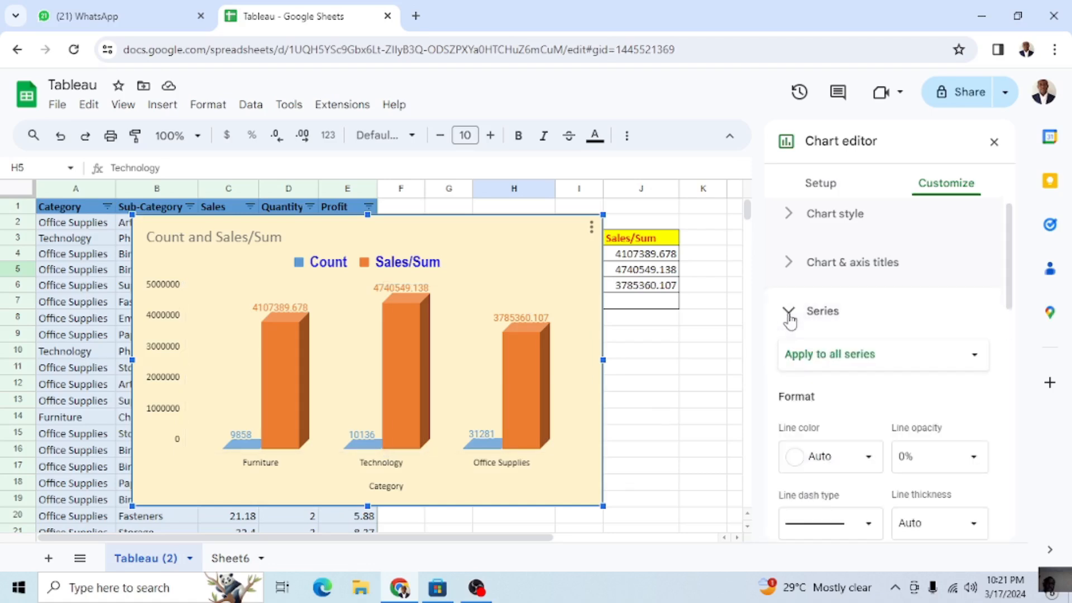
scroll(826, 394, "down", 4)
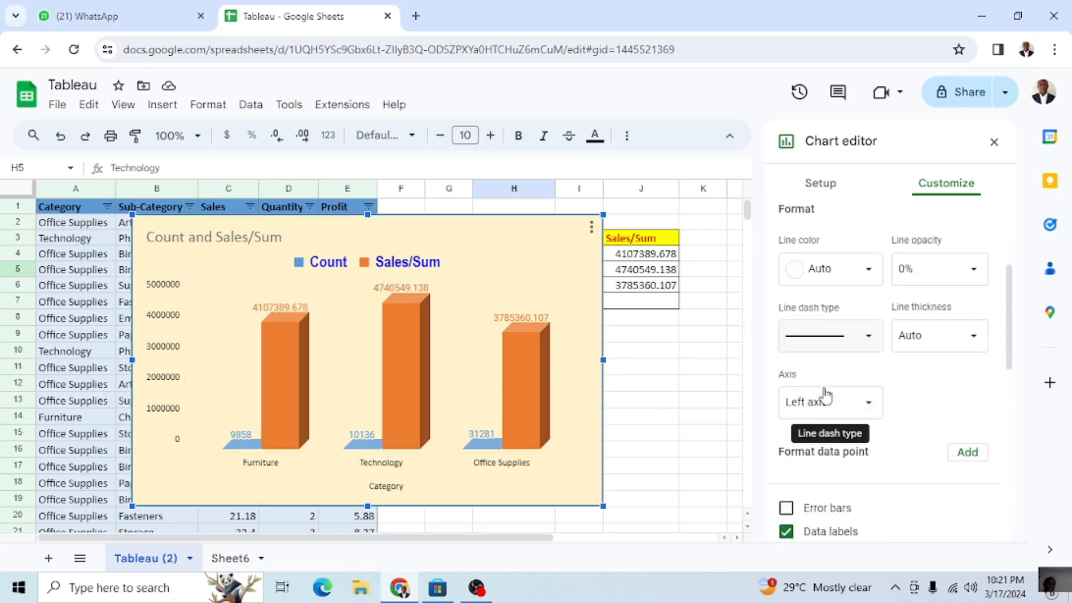
scroll(825, 394, "down", 3)
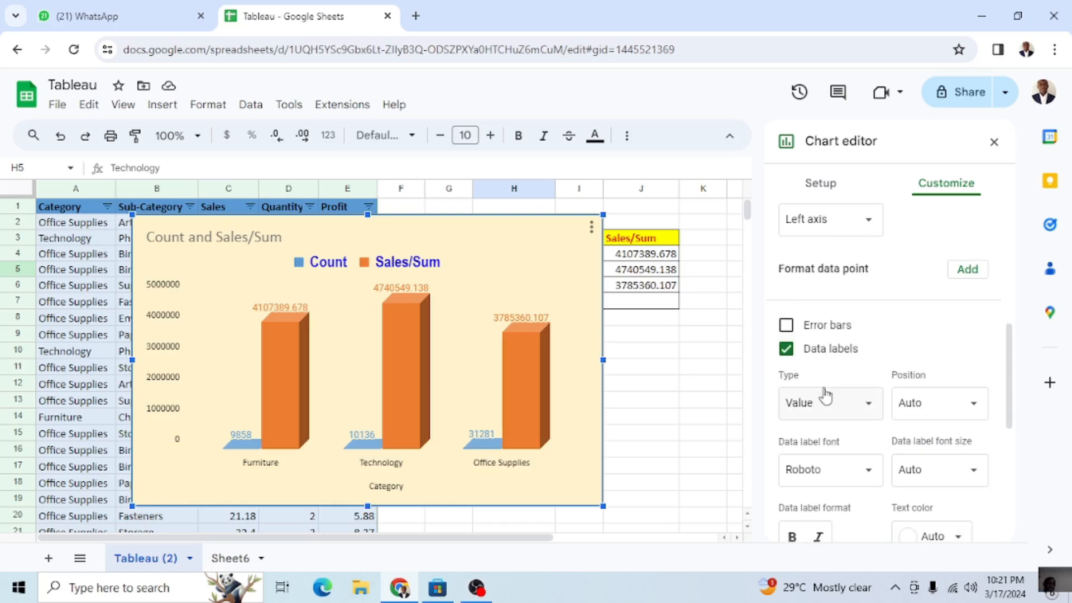
left_click(788, 351)
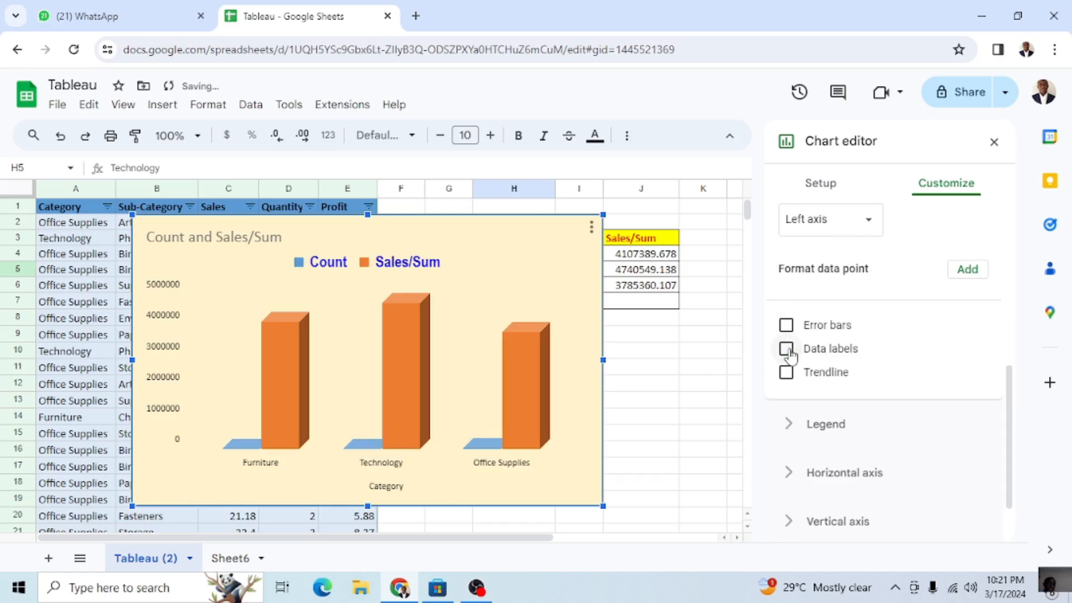
Step: Turn on data labels for all series, trying the None type and then enabling the labels again with the Value type
left_click(788, 351)
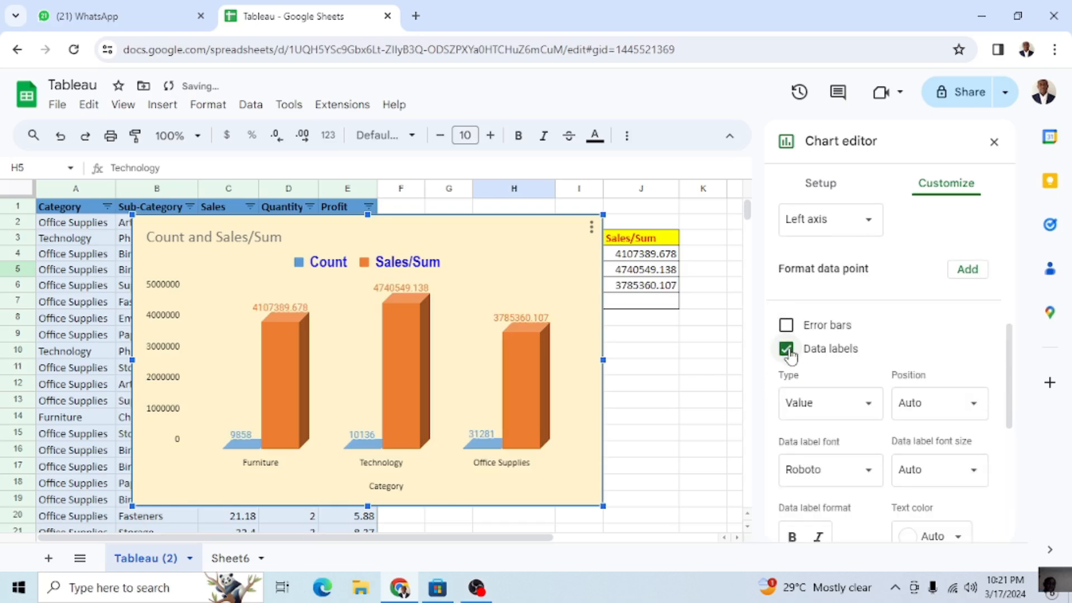
left_click(864, 405)
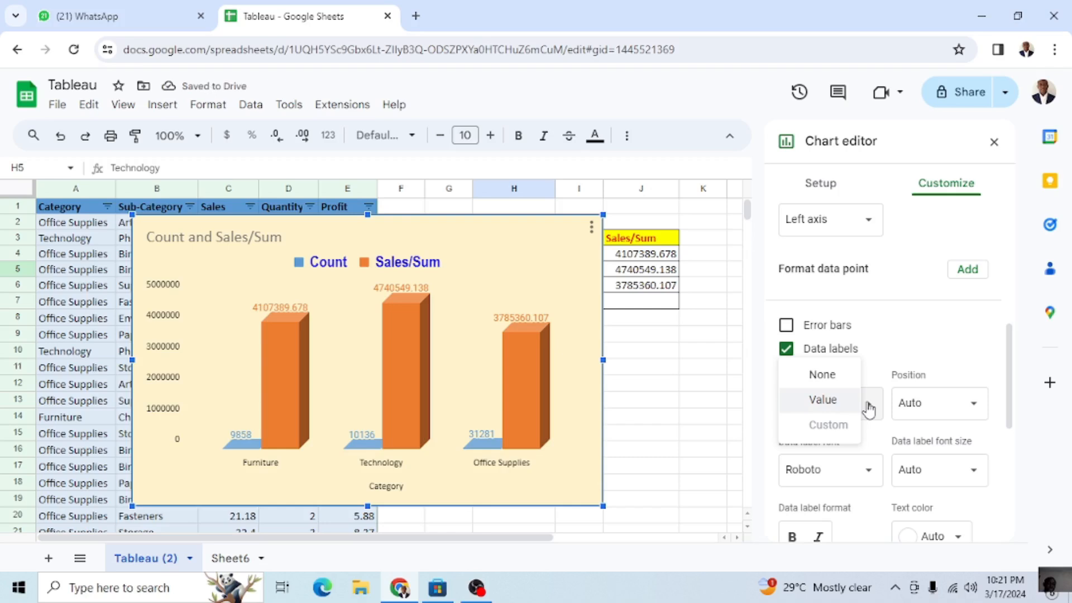
left_click(834, 386)
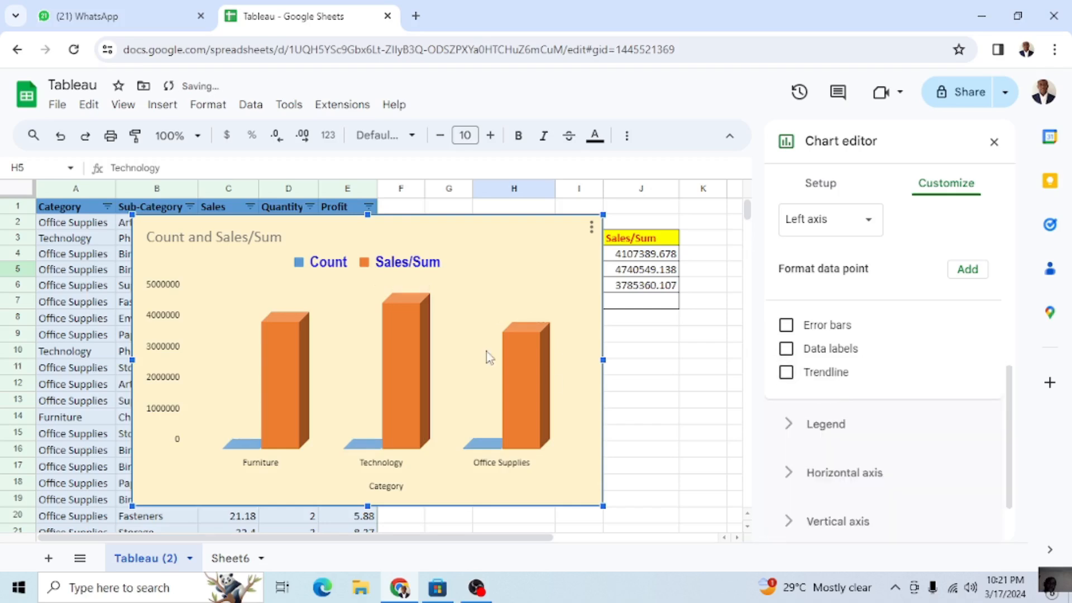
left_click(786, 349)
Step: Try the Center and Inside base positions for the data labels, and return the position to Auto
scroll(826, 419, "down", 1)
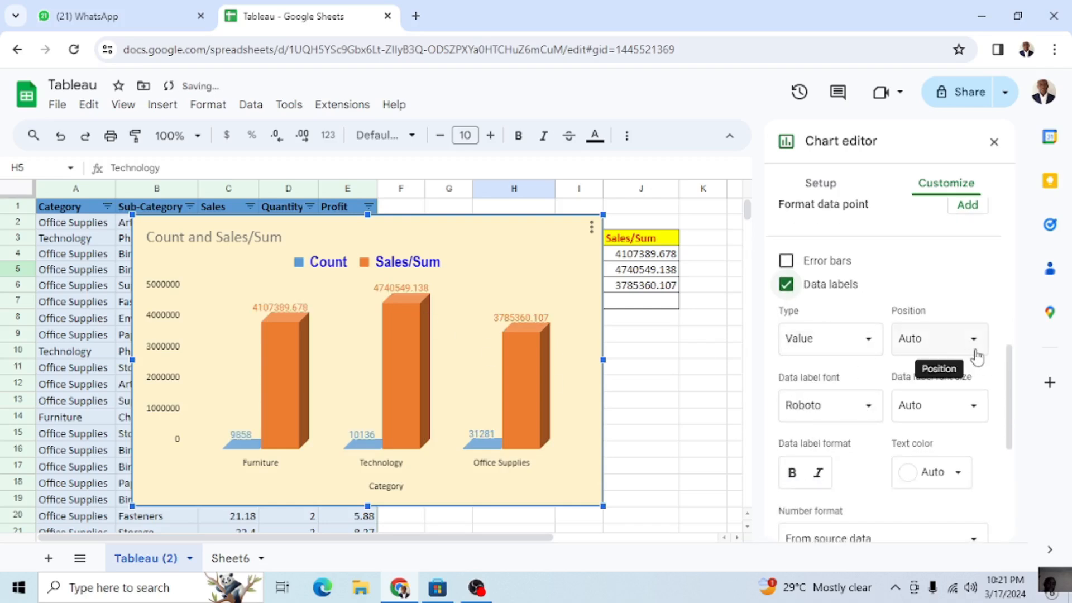
left_click(976, 352)
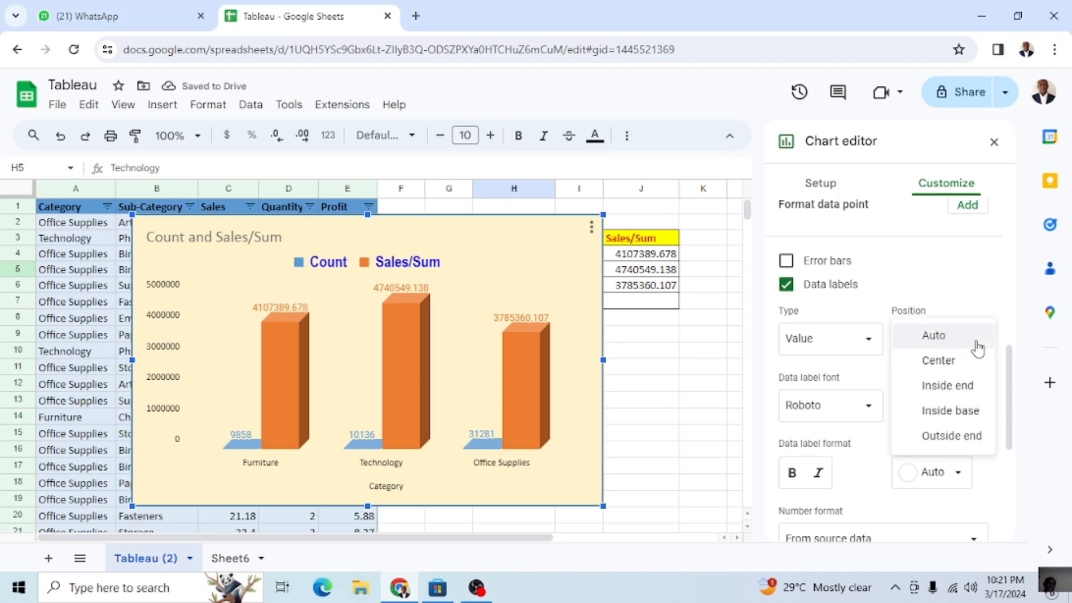
left_click(948, 368)
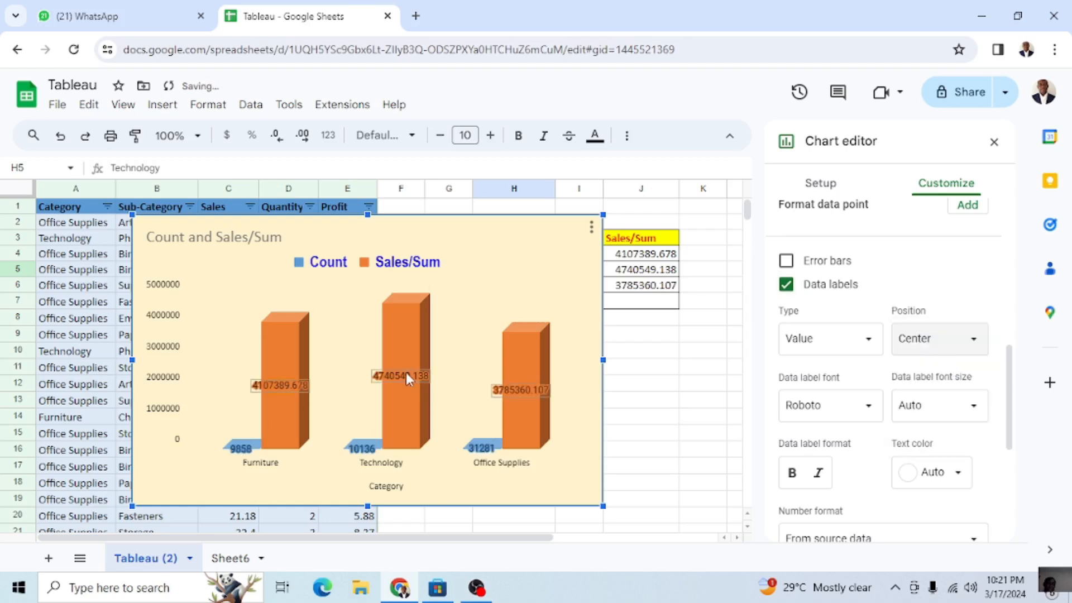
left_click(970, 350)
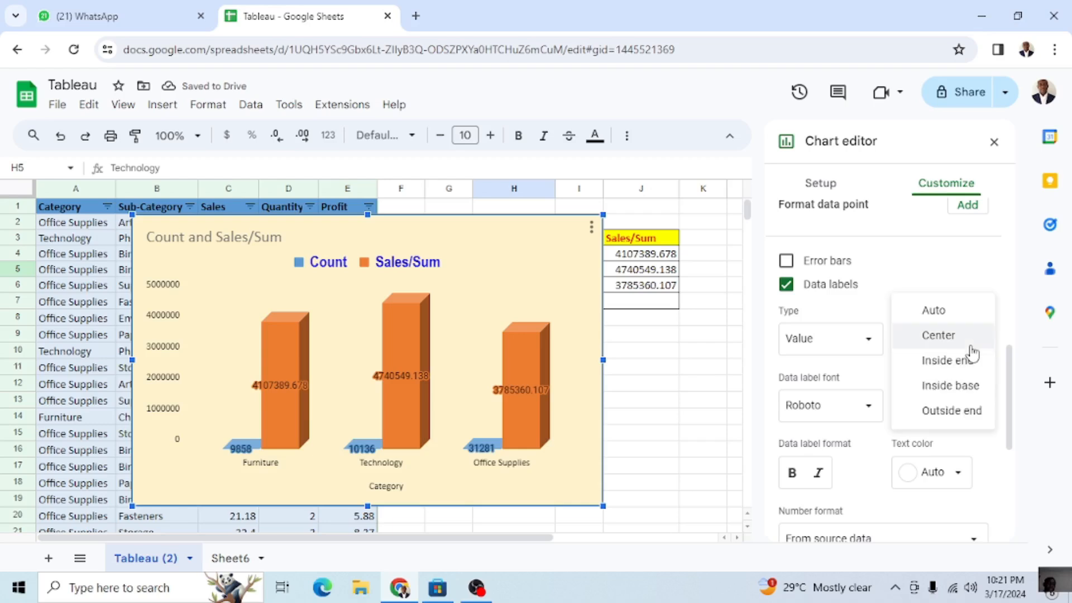
left_click(950, 385)
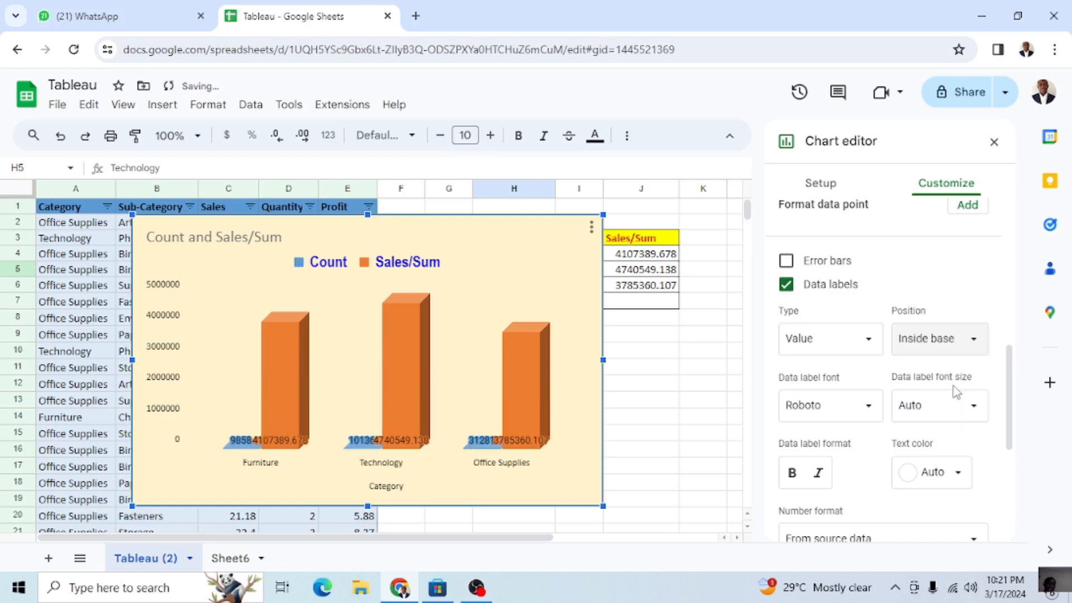
left_click(970, 339)
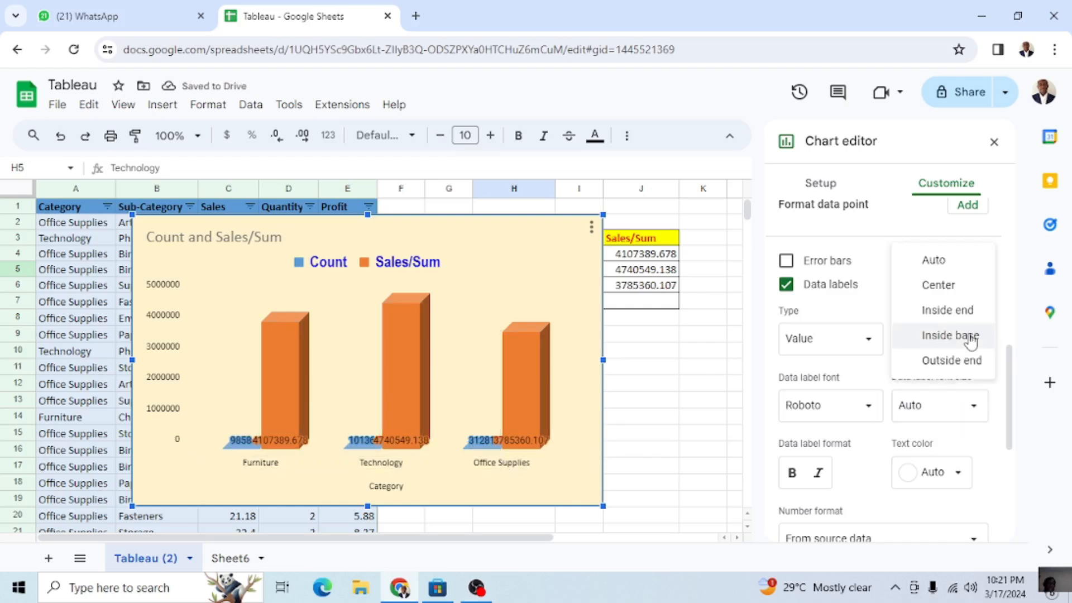
left_click(947, 294)
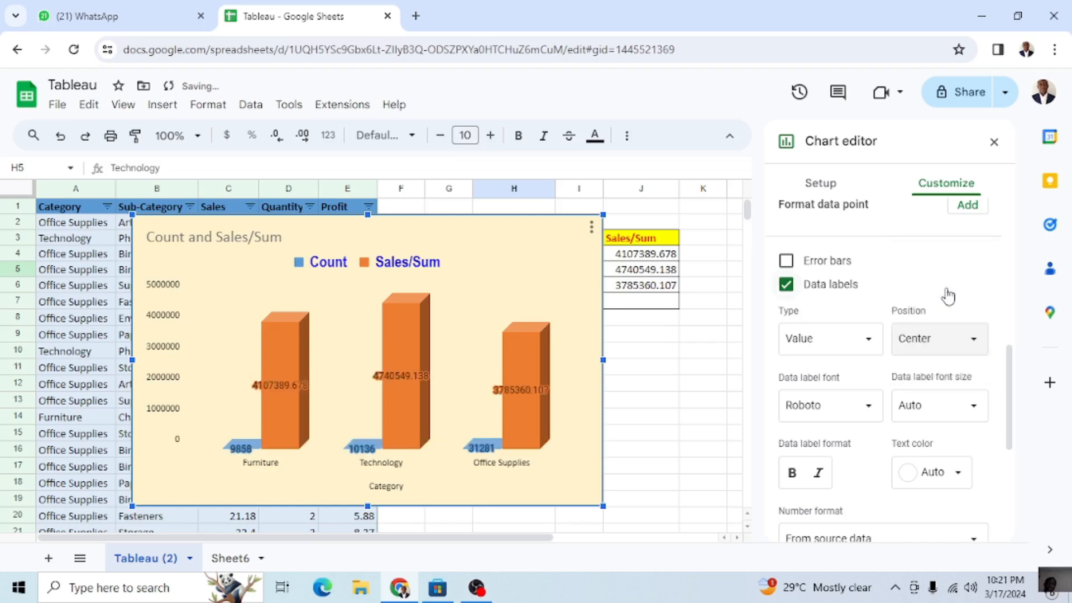
left_click(977, 339)
left_click(949, 309)
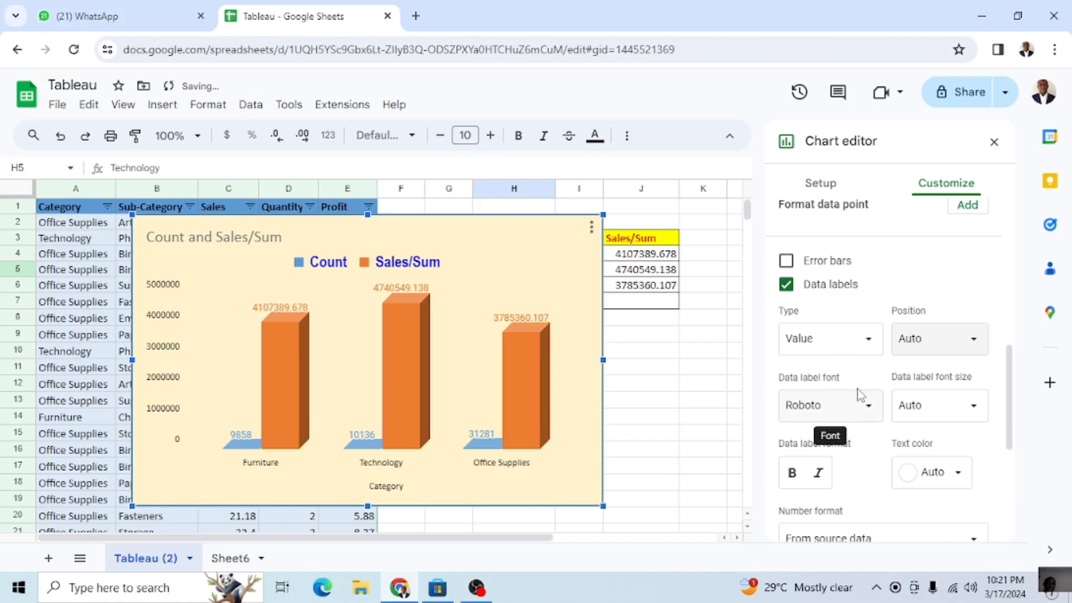
Step: Format the data labels in Tahoma, size 14, bold and italic
scroll(858, 394, "down", 2)
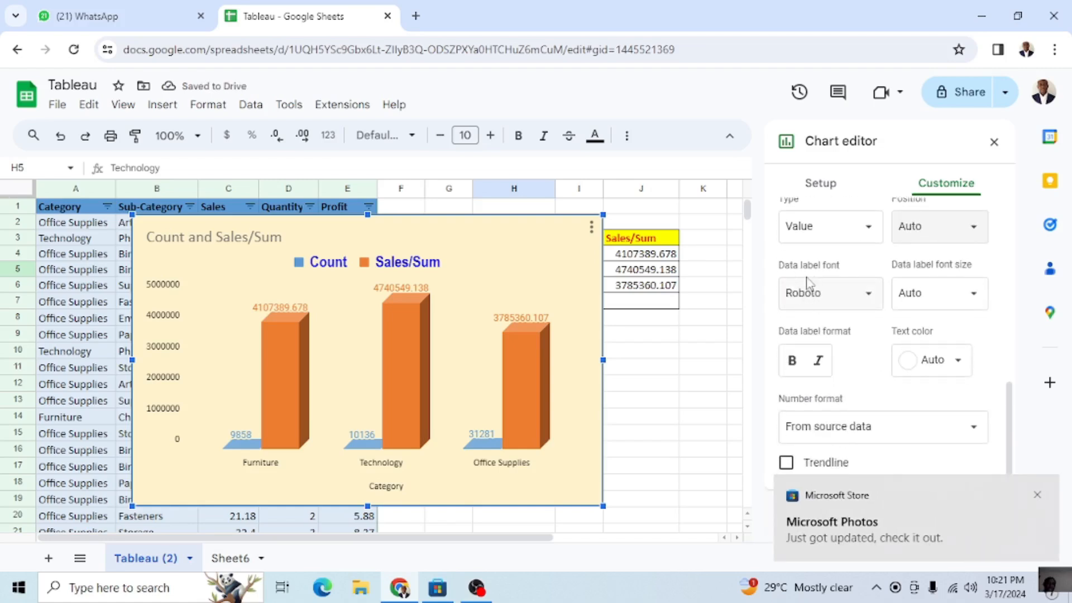
left_click(869, 296)
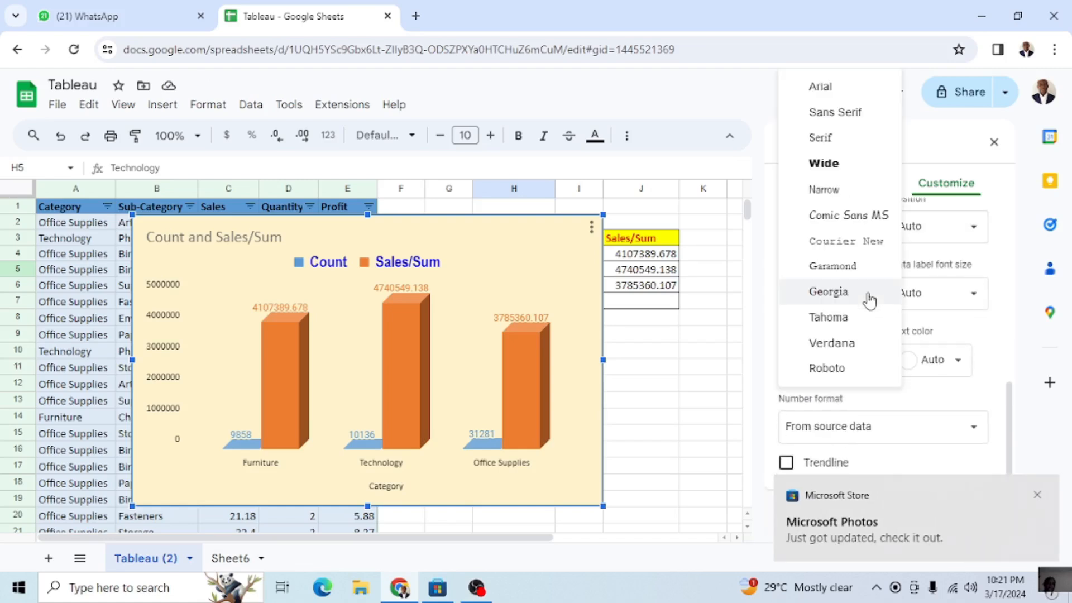
left_click(828, 317)
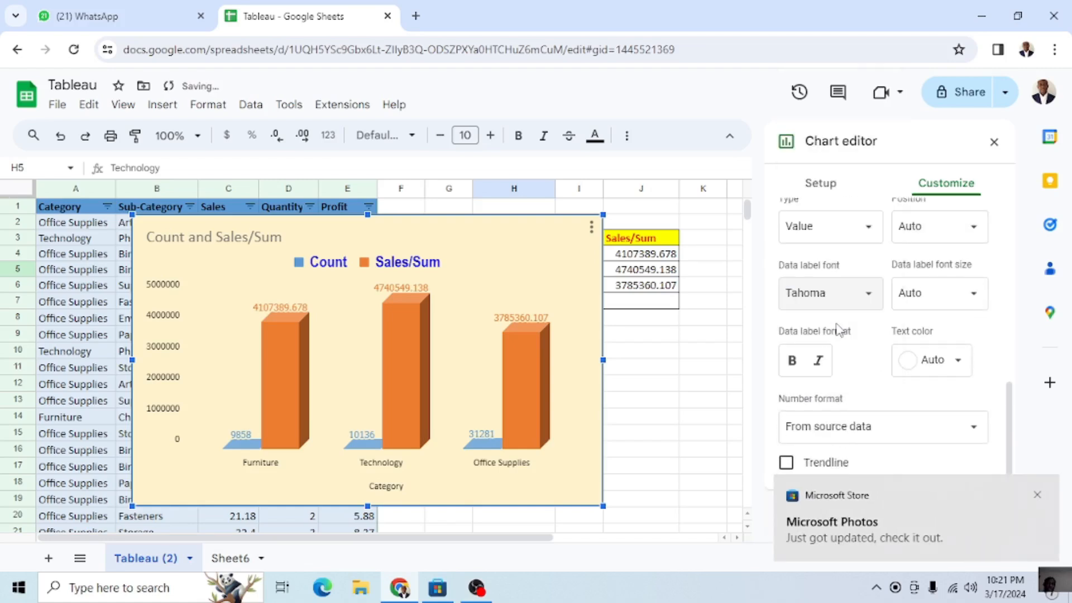
left_click(971, 293)
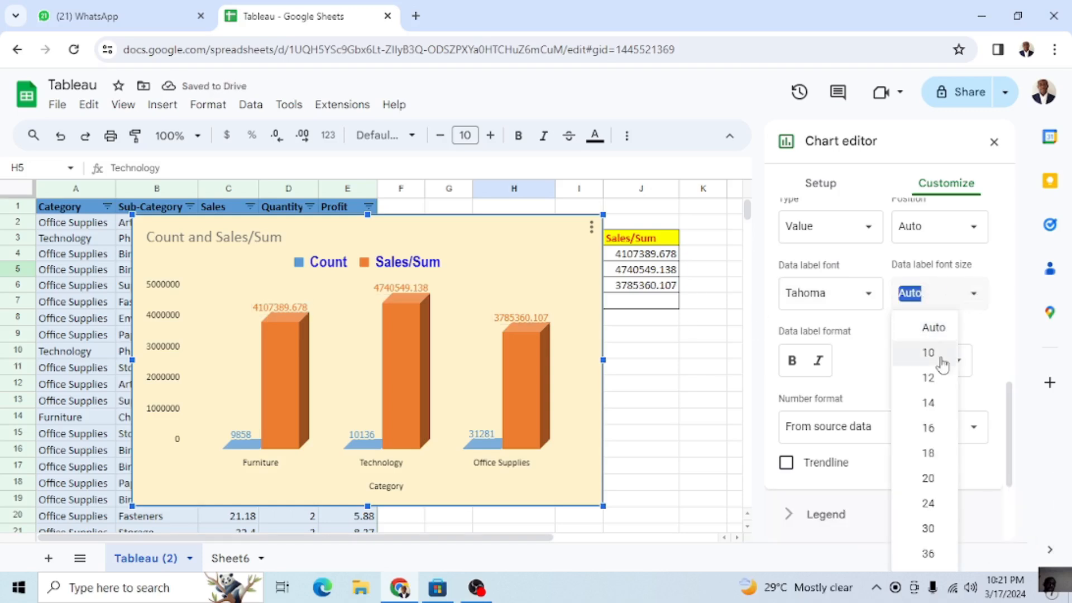
left_click(933, 410)
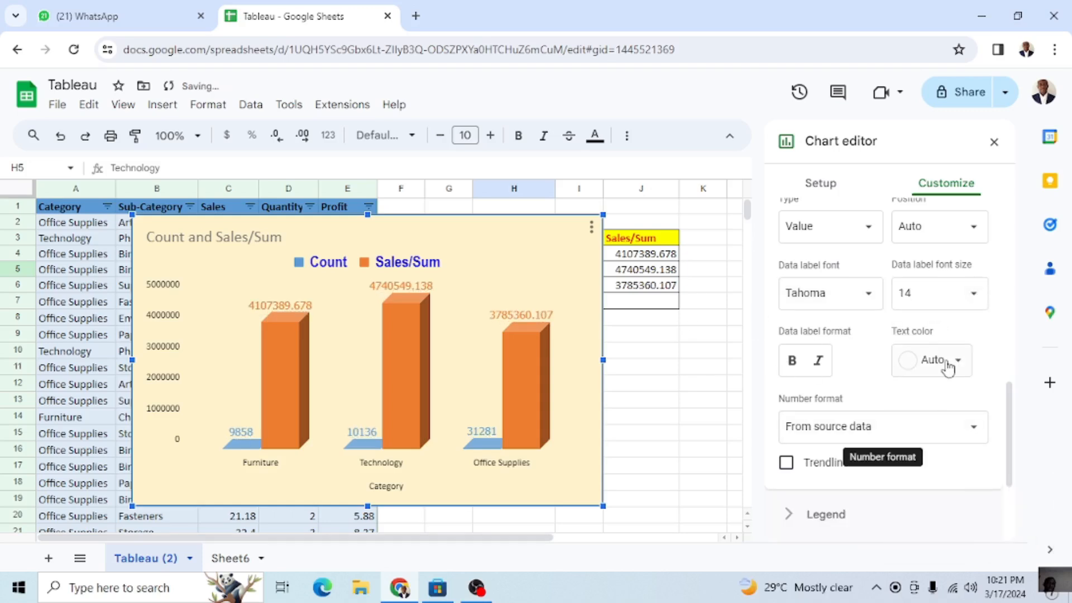
left_click(795, 363)
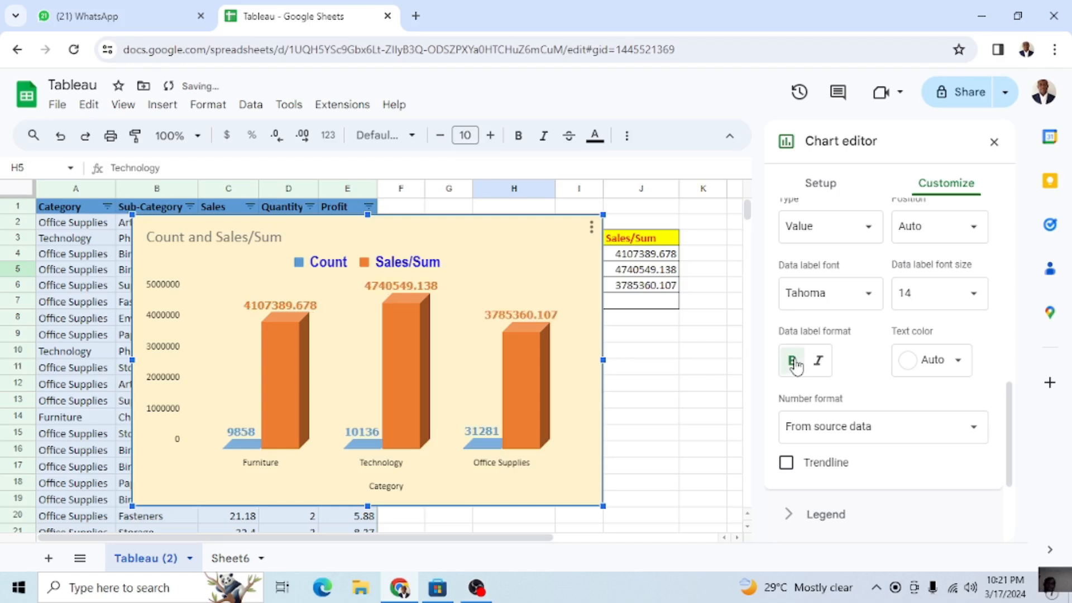
left_click(818, 360)
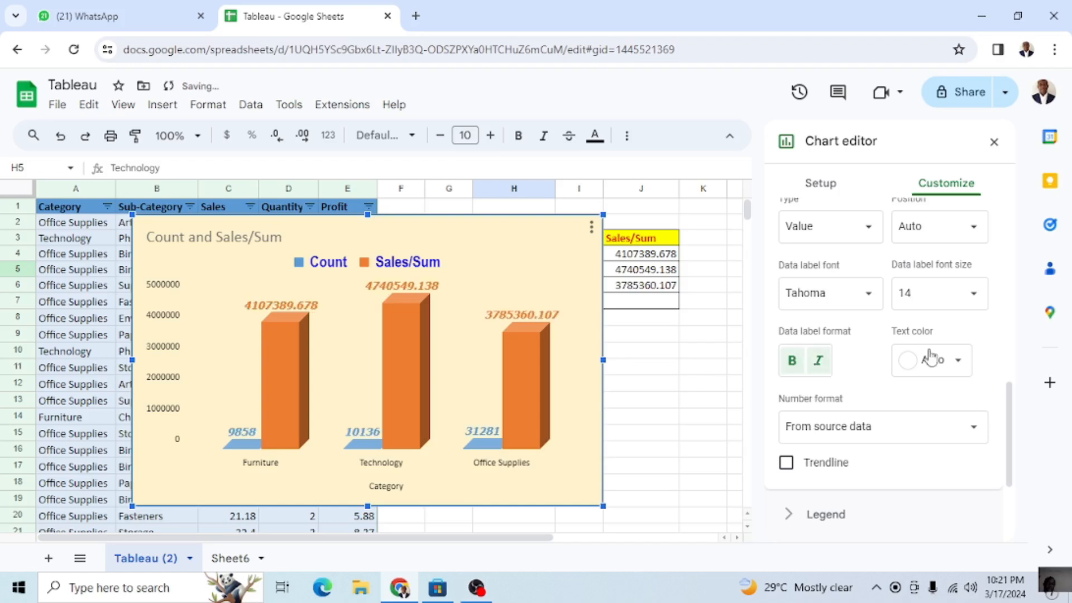
Step: Add trendlines to all series in the chart
scroll(901, 398, "down", 3)
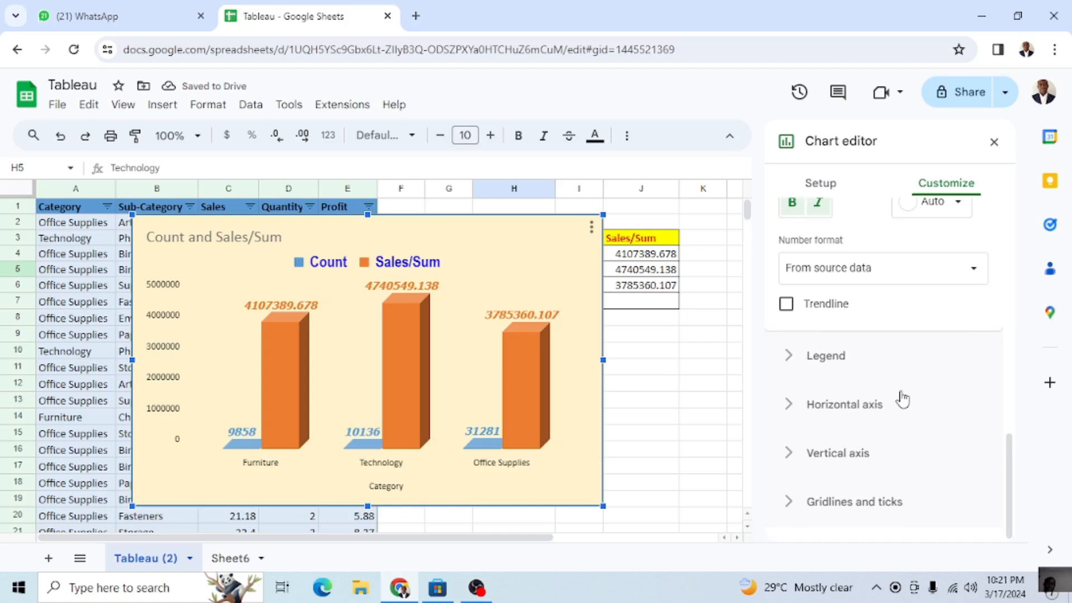
left_click(787, 305)
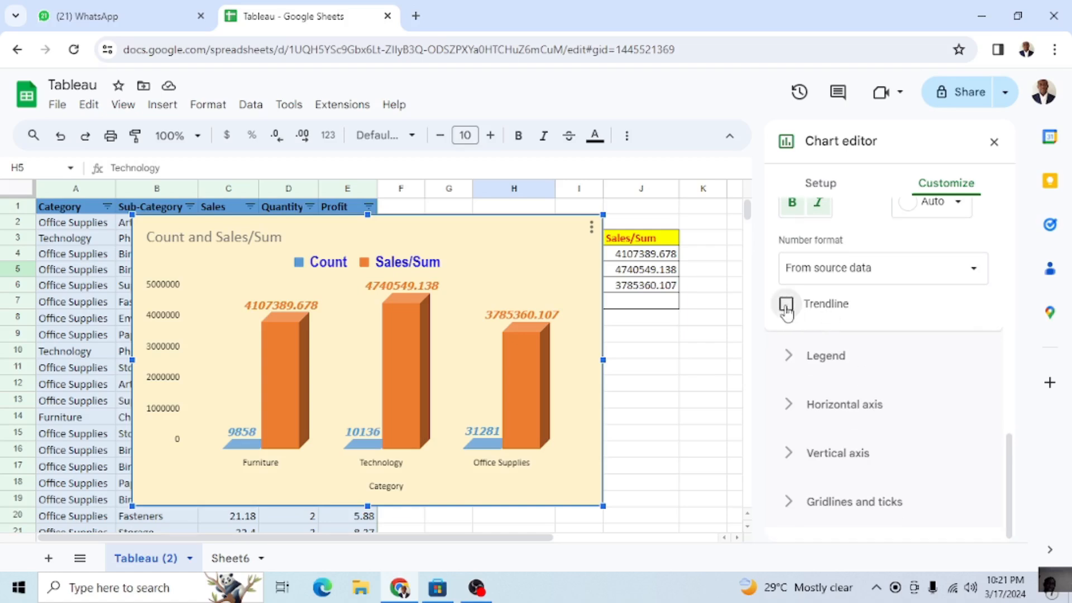
scroll(826, 398, "down", 2)
scroll(810, 364, "up", 1)
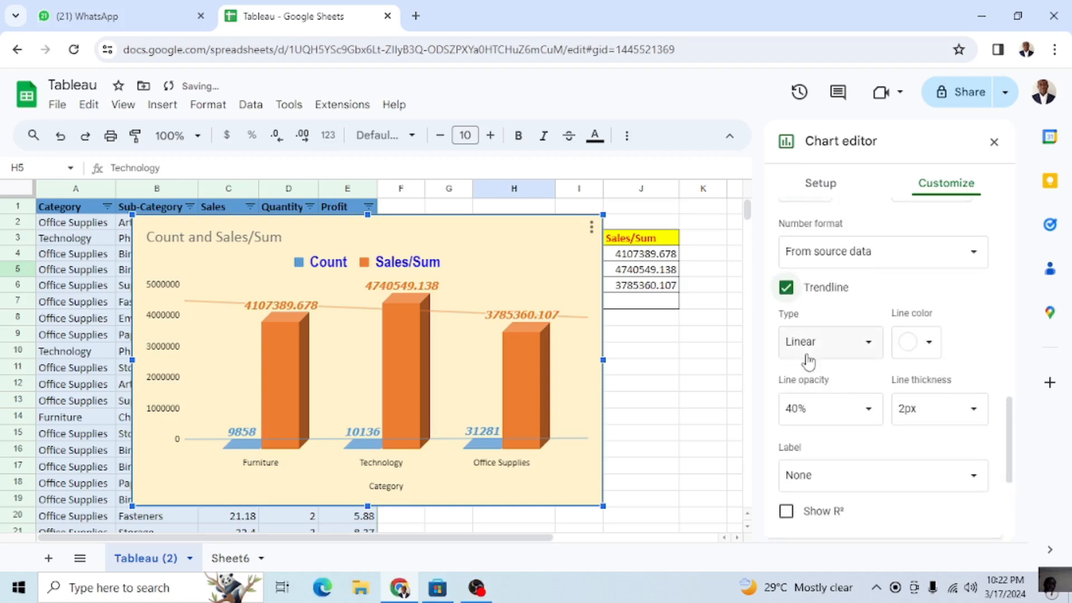
Step: Try the Exponential, Logarithmic and Power Series trendline types, and return the type to Linear
left_click(866, 351)
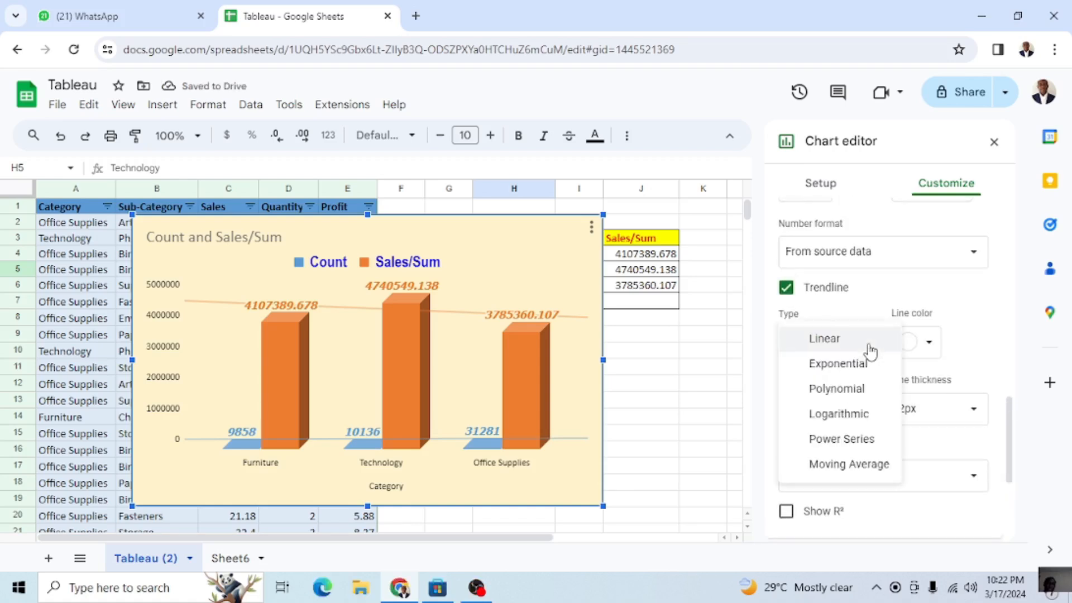
left_click(862, 366)
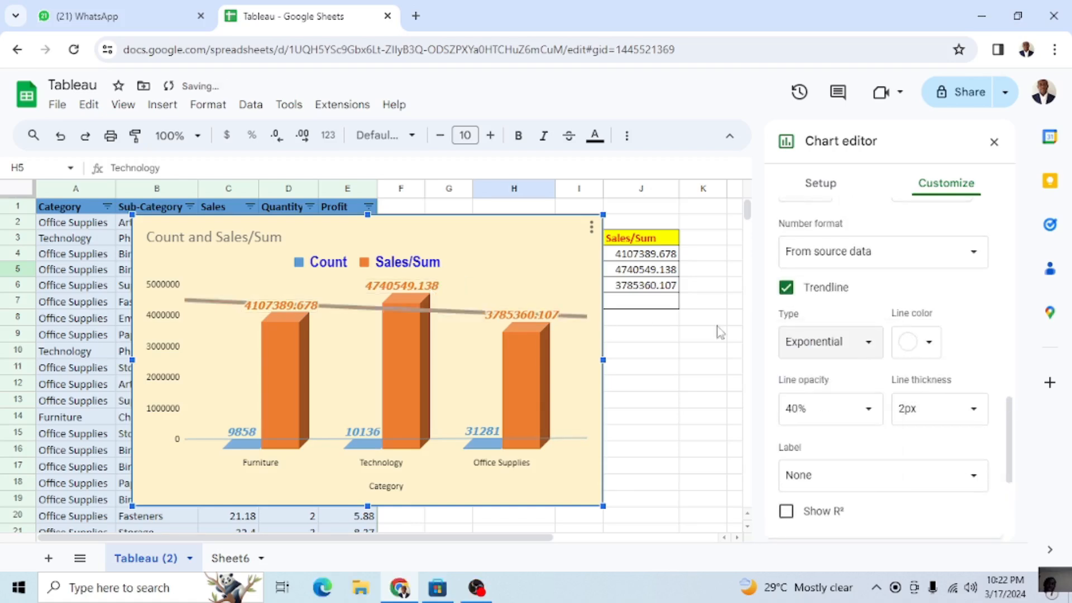
left_click(870, 350)
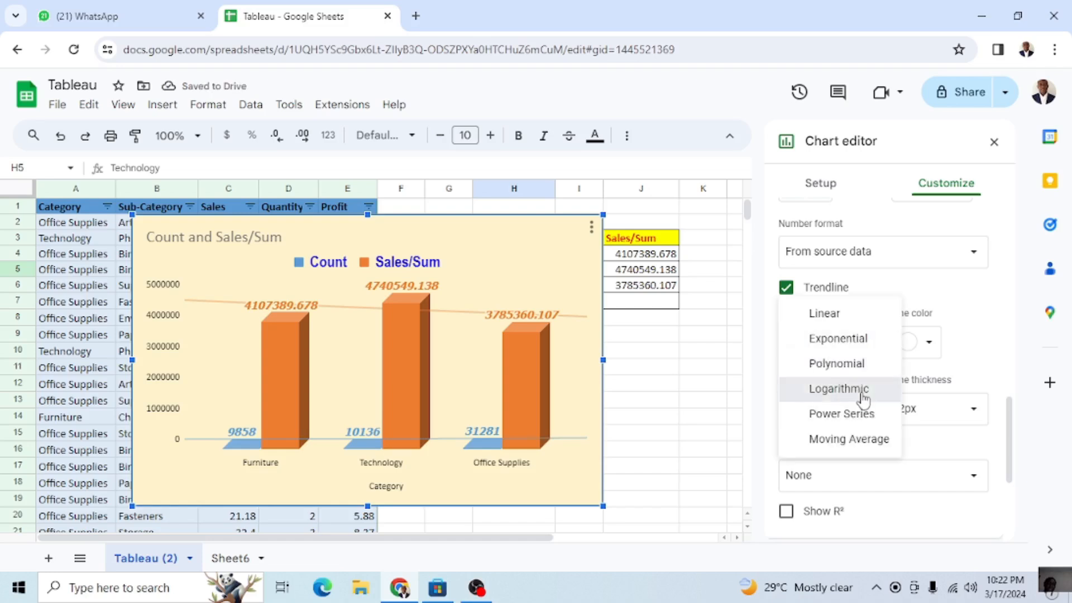
left_click(862, 392)
left_click(868, 349)
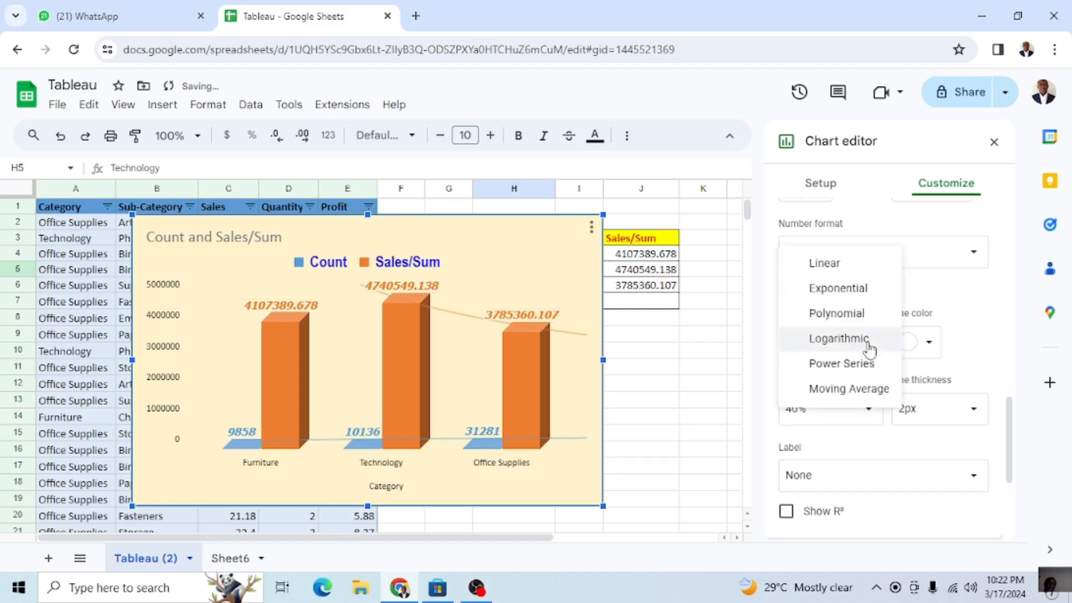
left_click(842, 365)
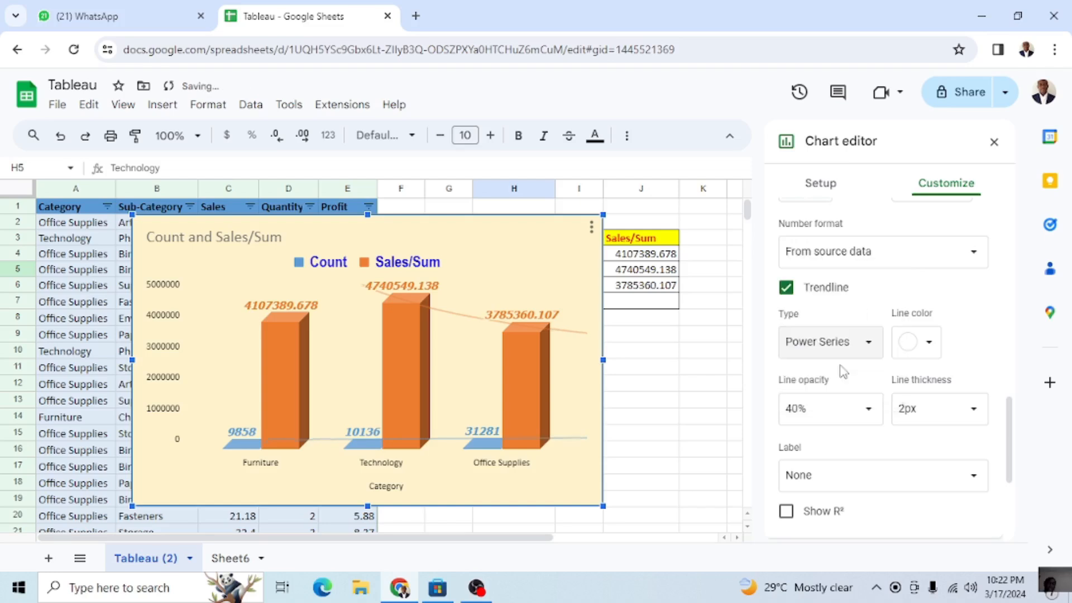
left_click(868, 349)
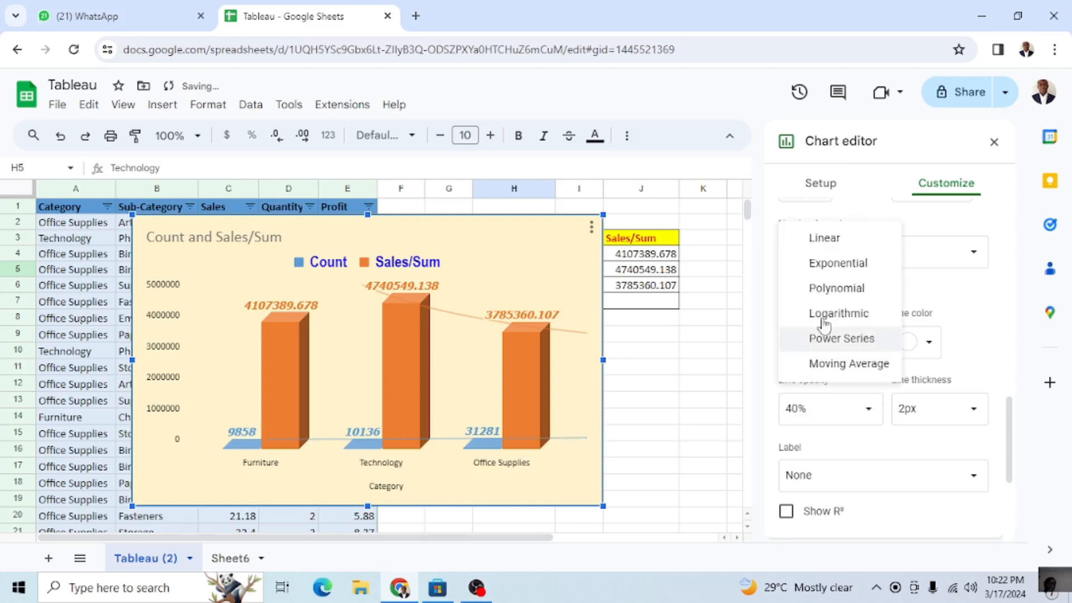
left_click(837, 245)
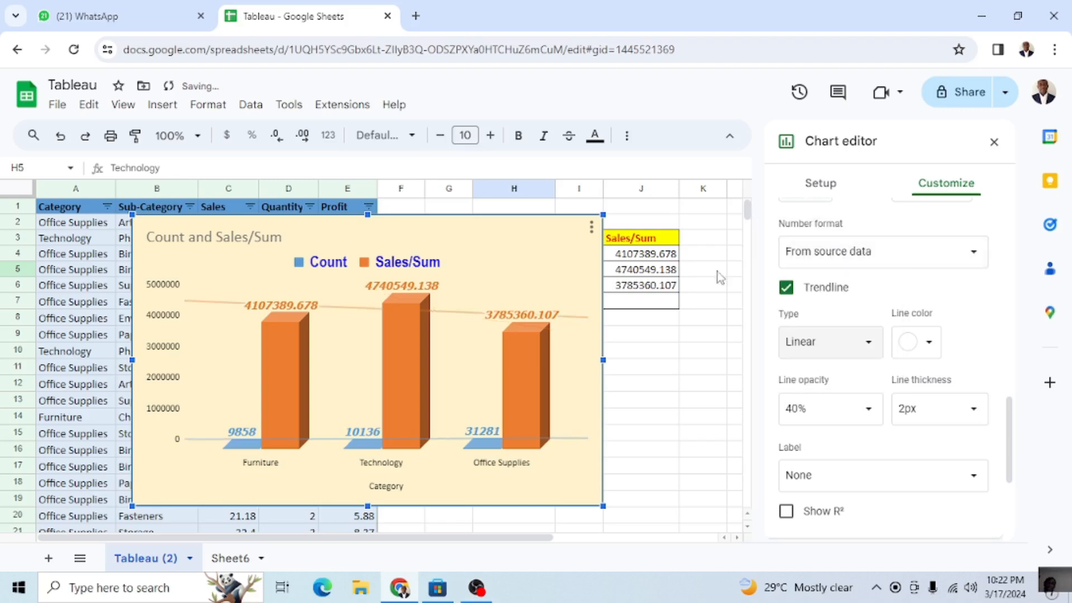
Step: Make the trendlines Polynomial, trying degree 8 before setting degree 3, and color the lines bright green
left_click(865, 340)
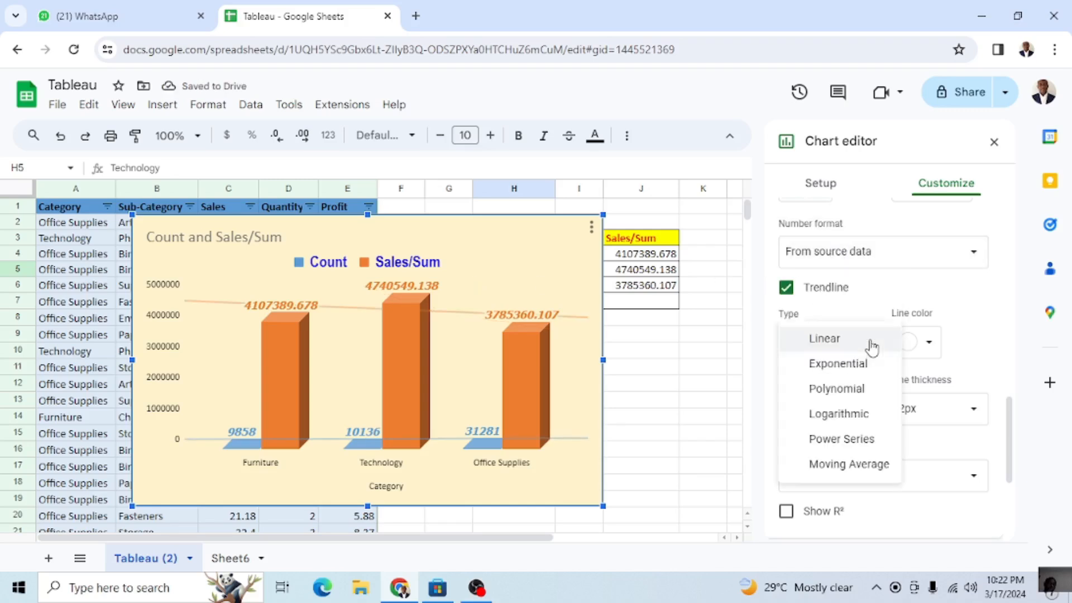
left_click(847, 393)
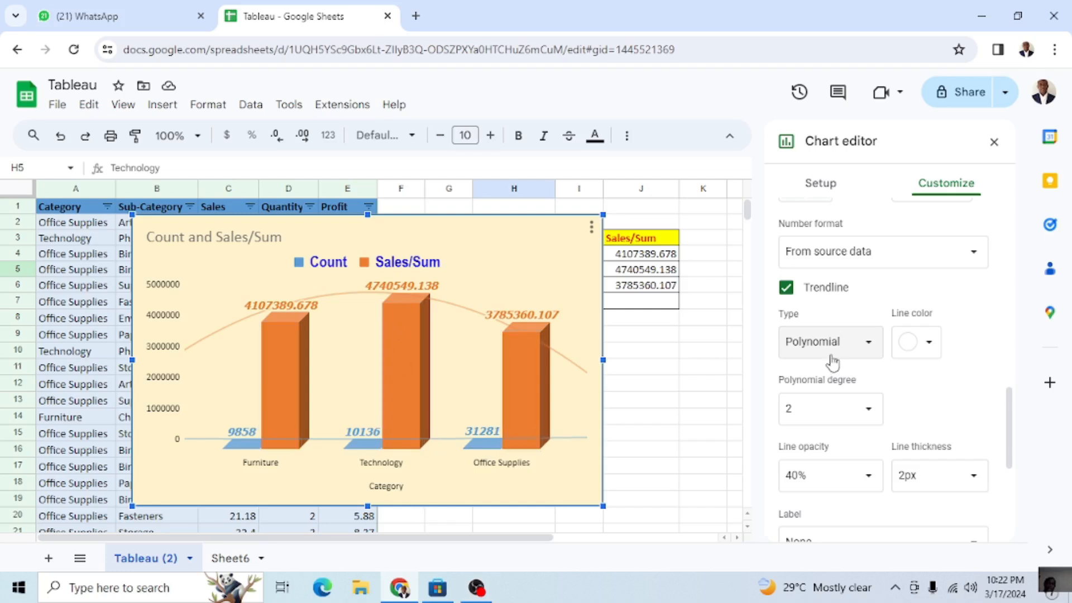
left_click(872, 411)
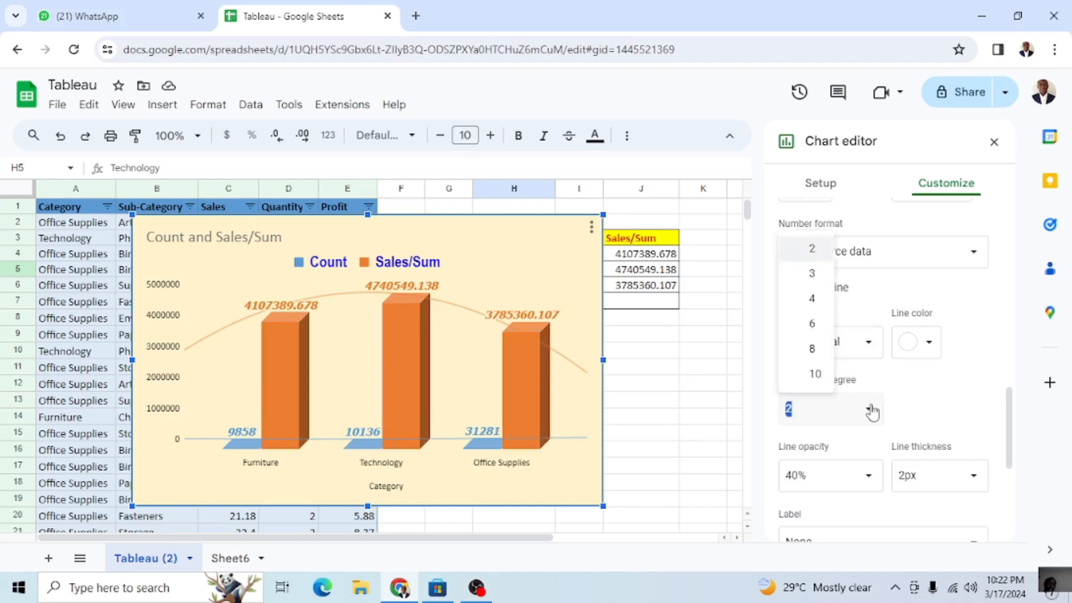
left_click(812, 349)
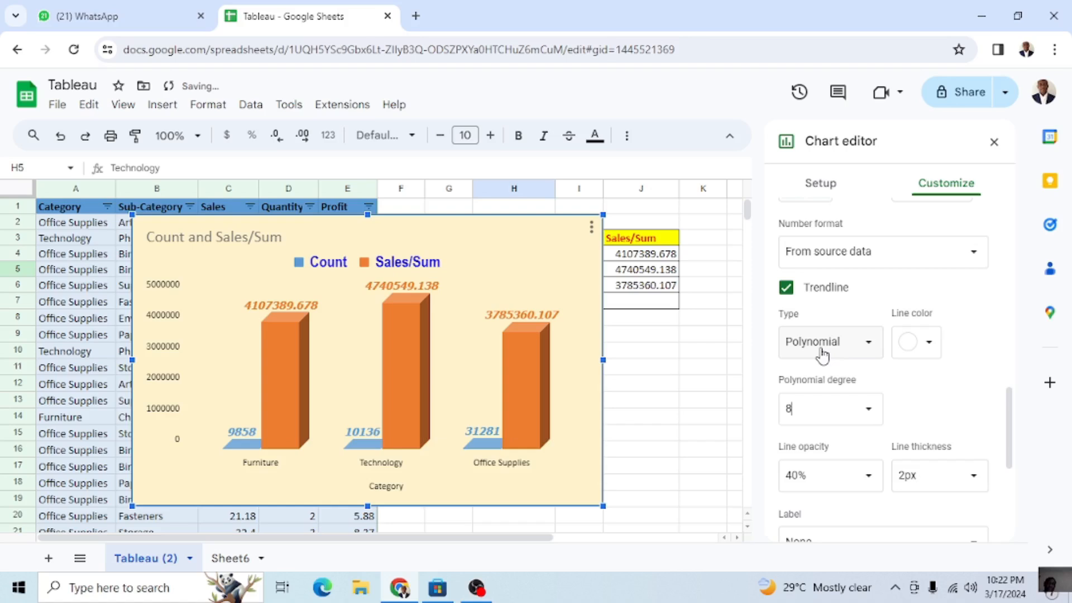
left_click(873, 416)
left_click(818, 275)
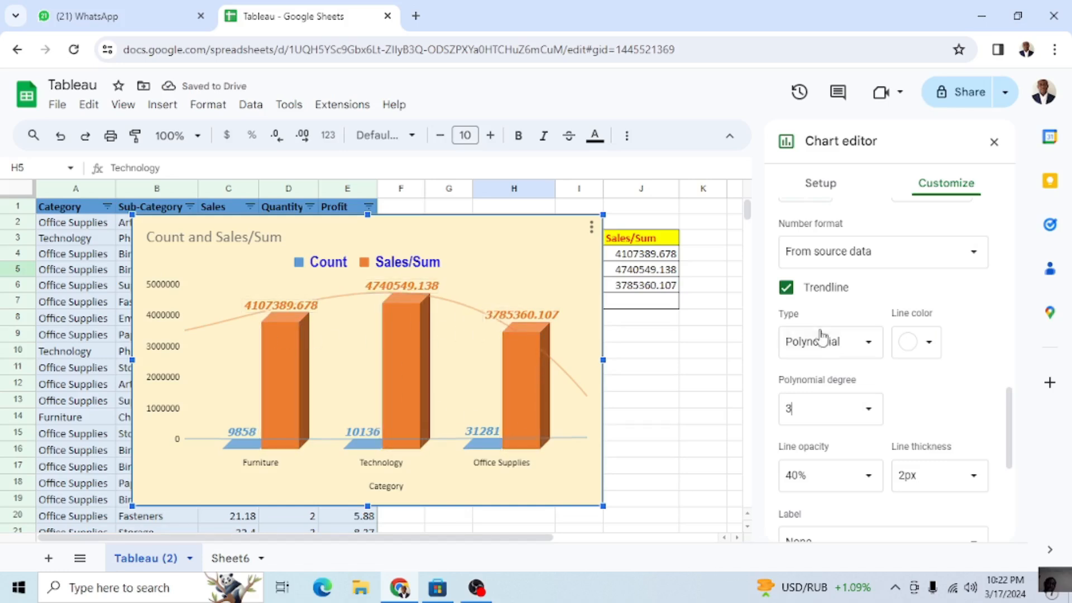
left_click(908, 342)
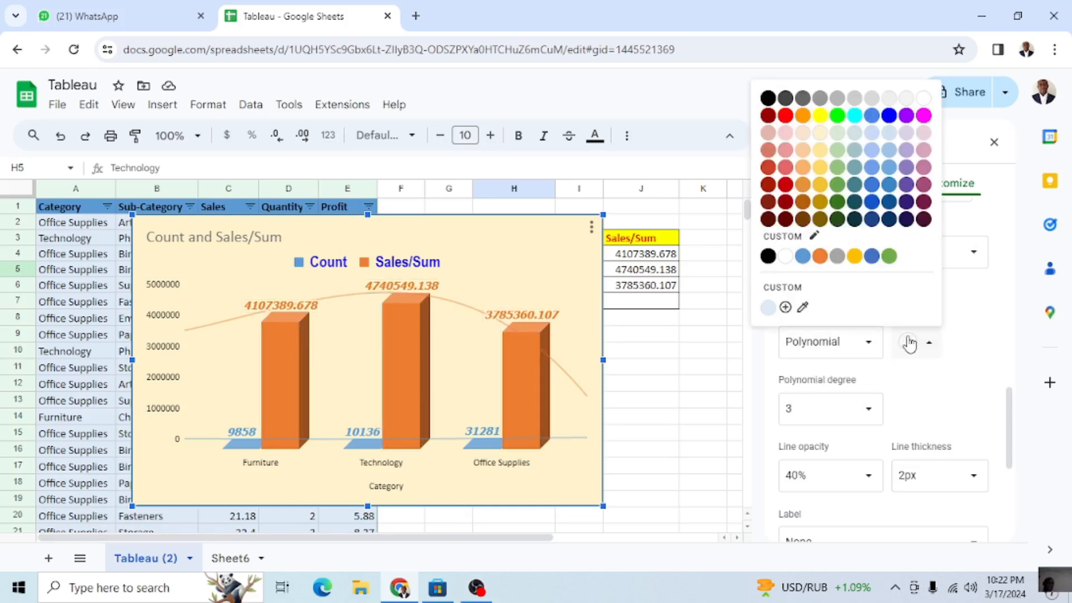
left_click(839, 116)
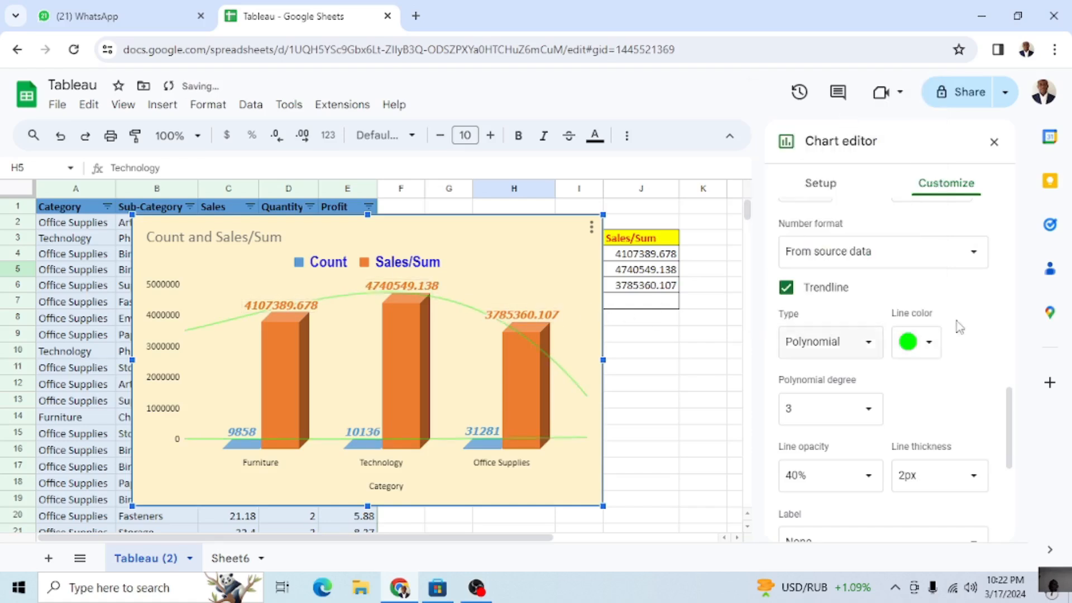
Step: Set the trendlines' opacity to 90% and their line thickness to 4px
scroll(947, 416, "down", 2)
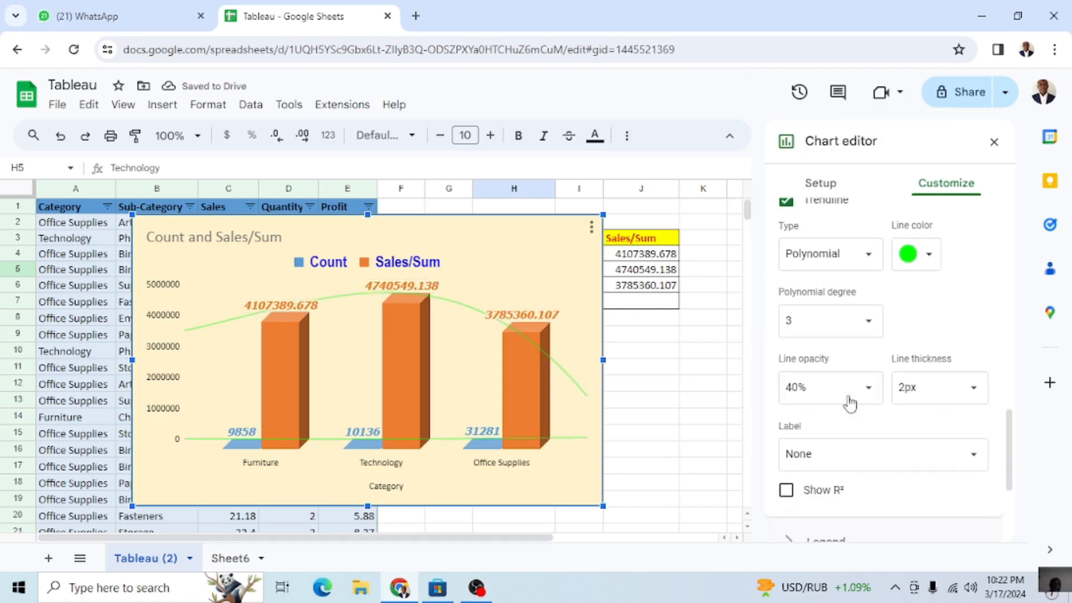
left_click(874, 391)
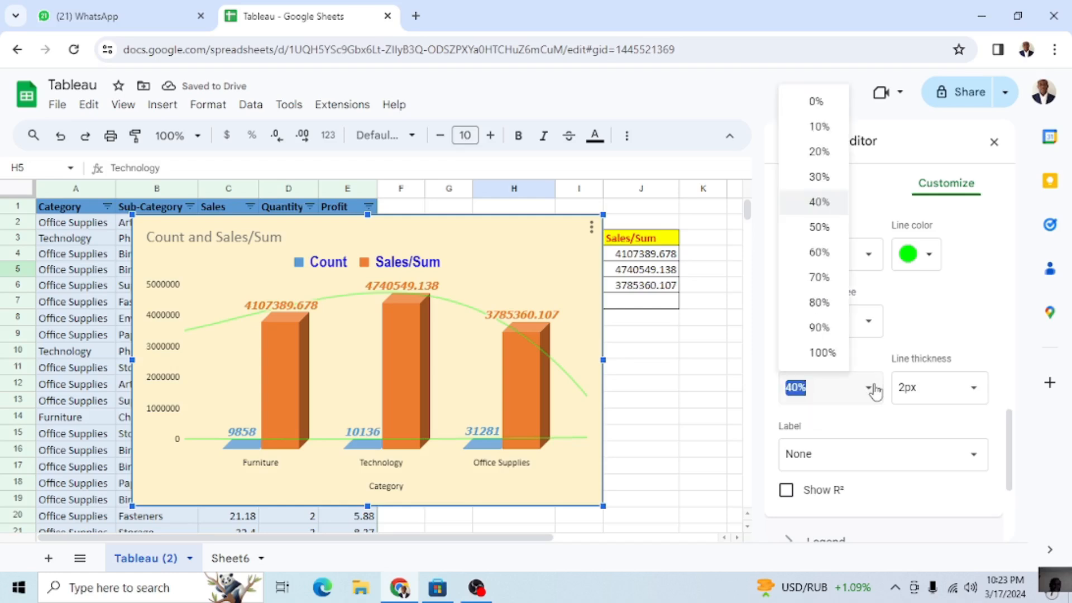
left_click(830, 332)
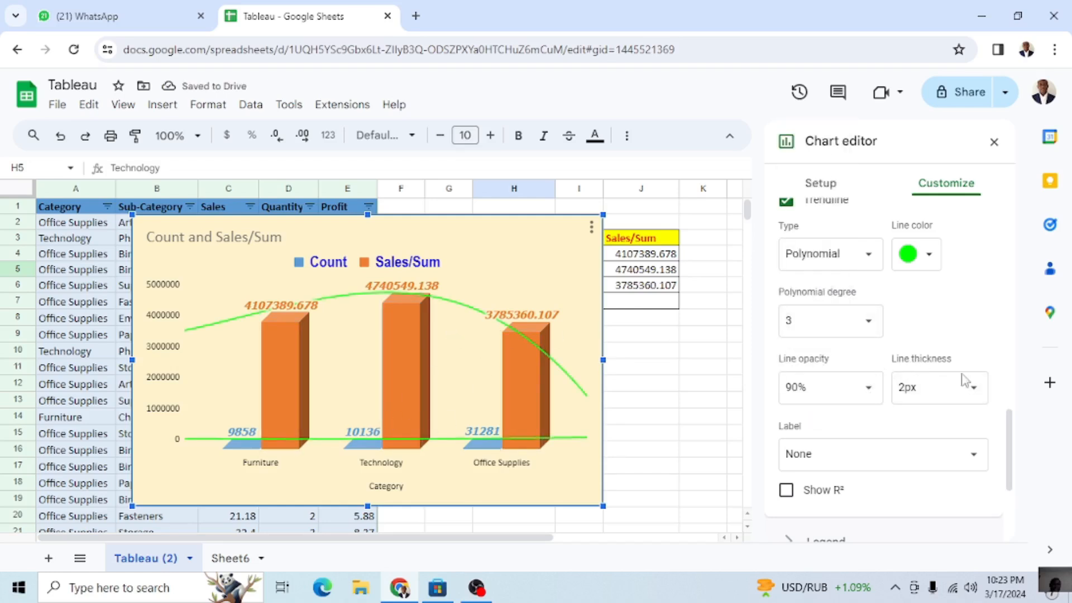
left_click(973, 390)
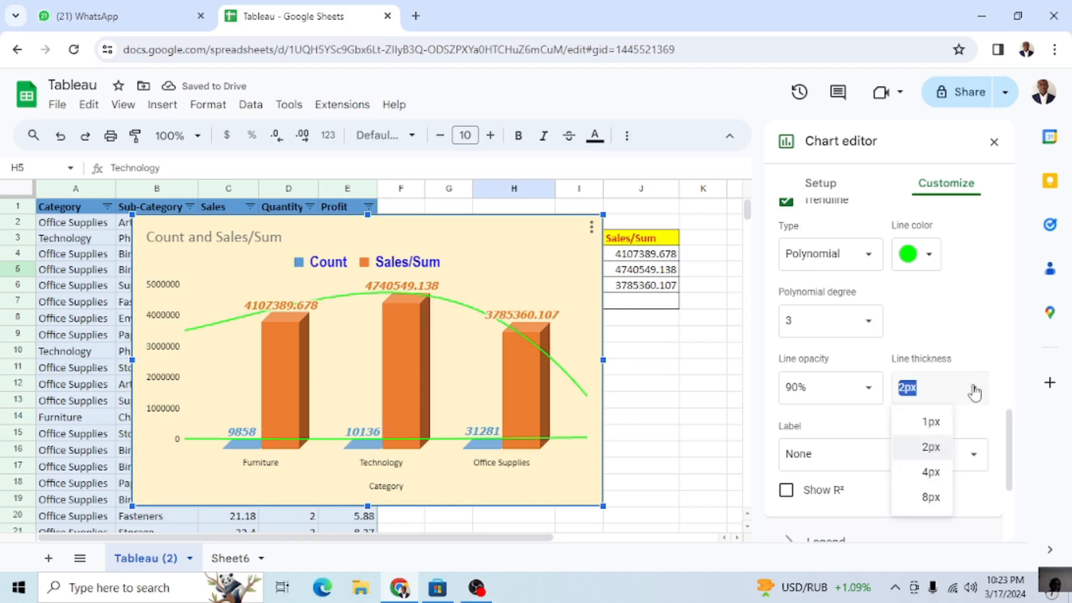
left_click(930, 471)
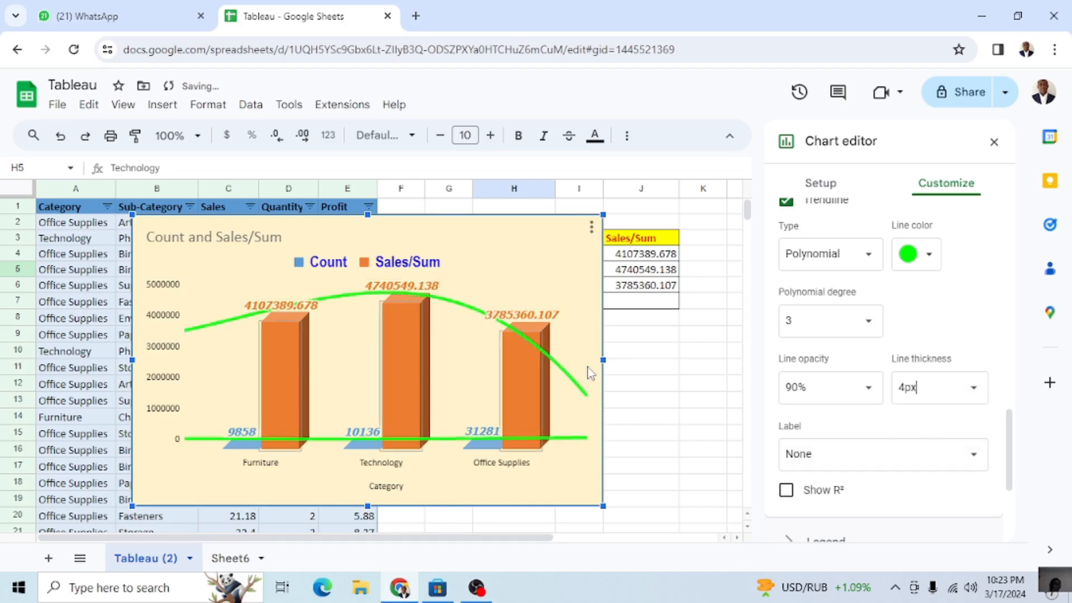
Step: Copy the Count and Sales/Sum chart from the Tableau (2) sheet and paste it into Sheet6 at cell G3
scroll(472, 352, "down", 2)
scroll(472, 351, "right", 1)
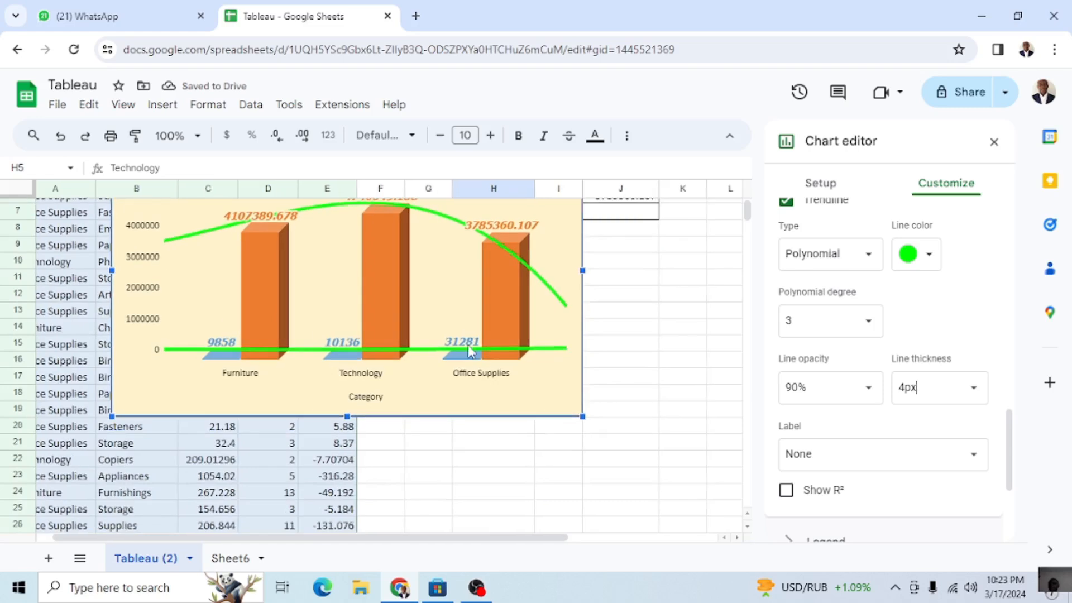
scroll(471, 352, "up", 2)
left_click(570, 227)
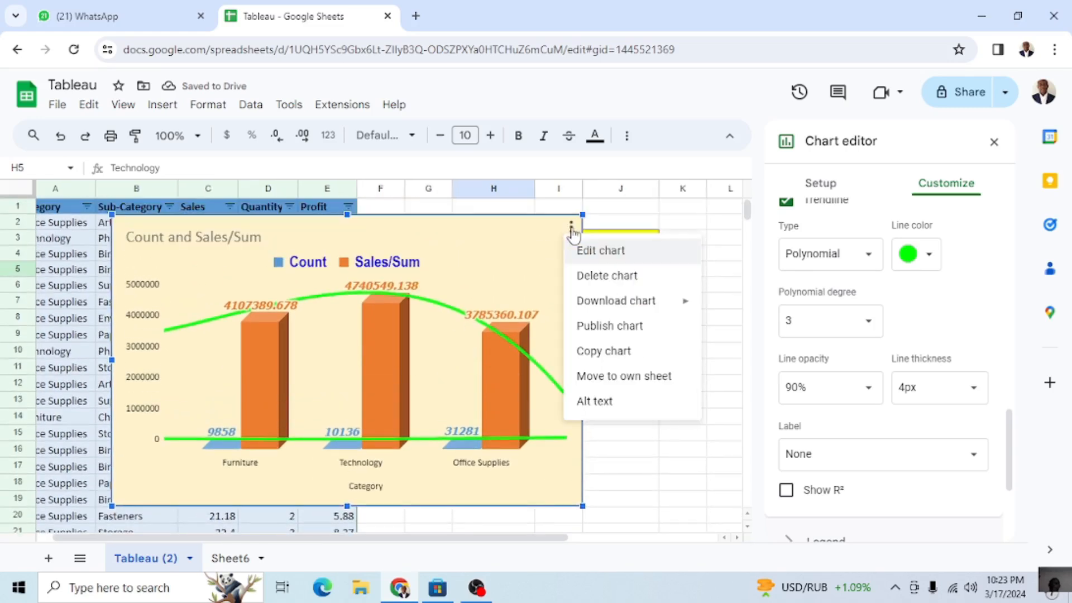
left_click(610, 352)
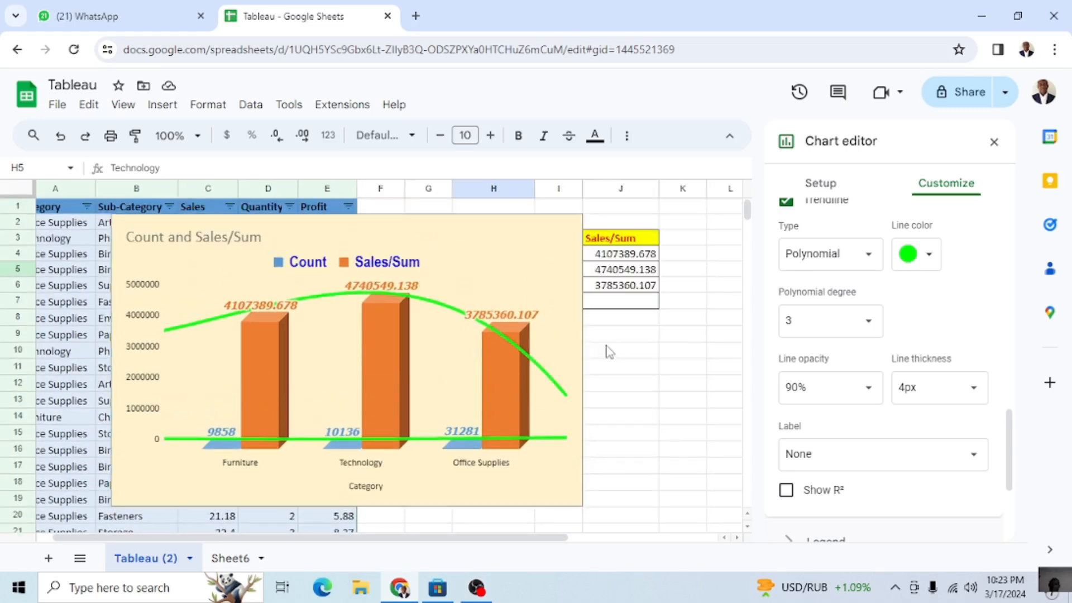
left_click(219, 560)
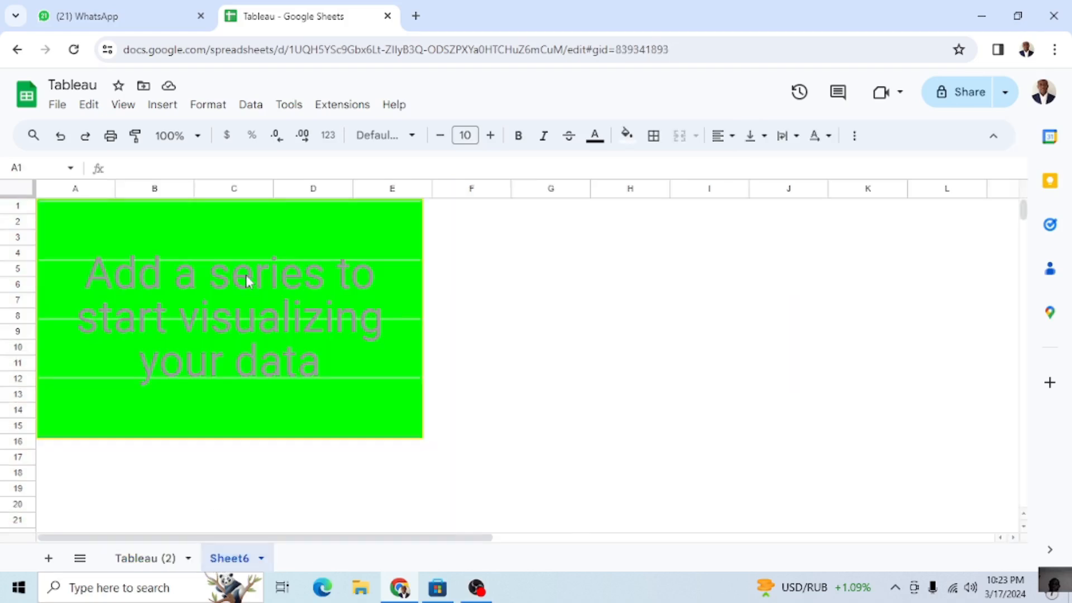
left_click(529, 241)
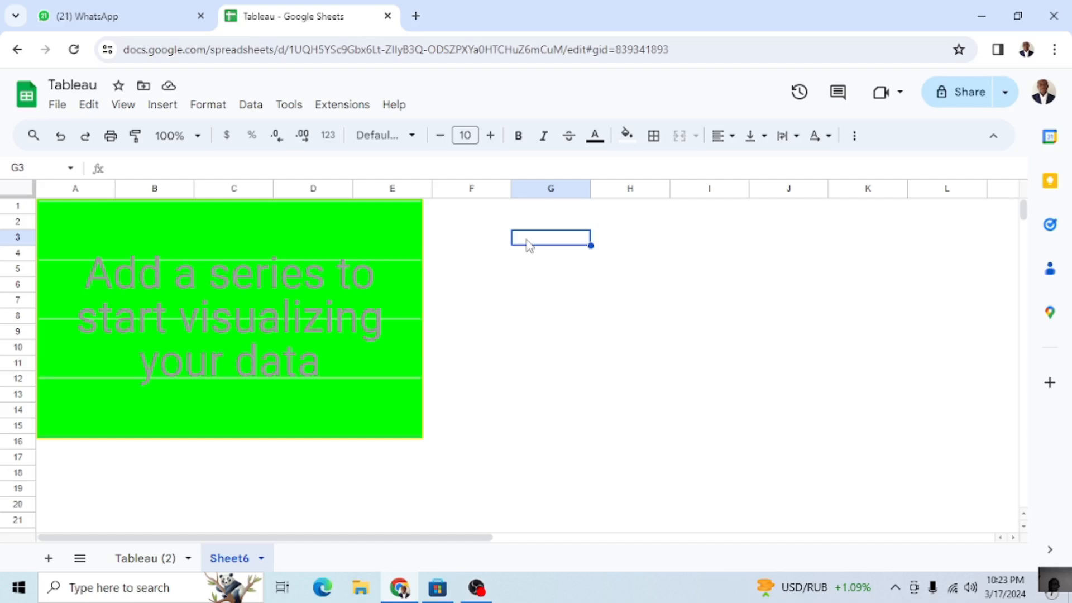
right_click(529, 244)
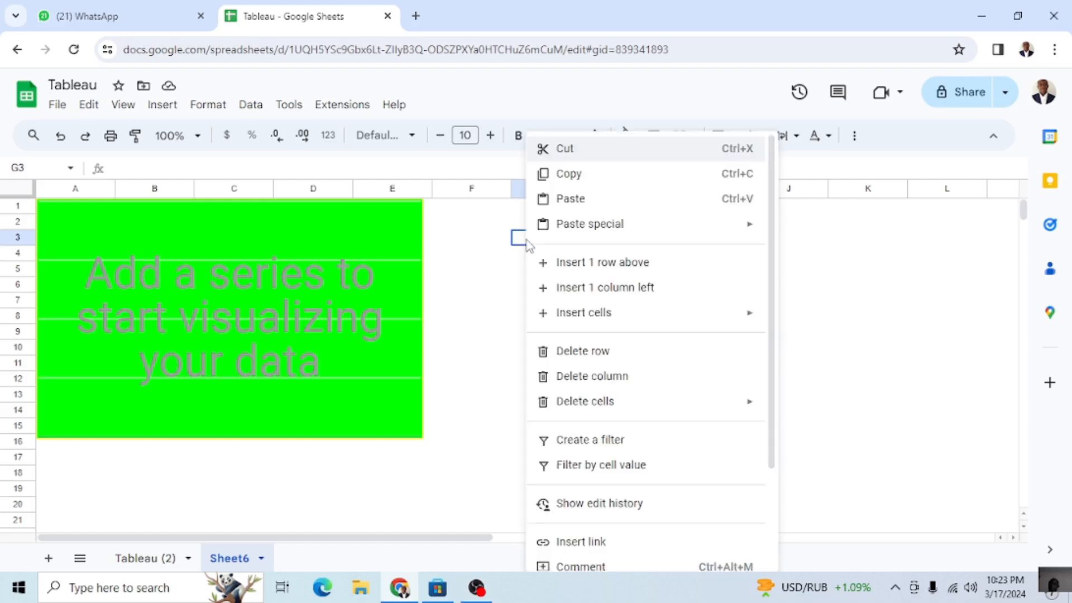
left_click(606, 204)
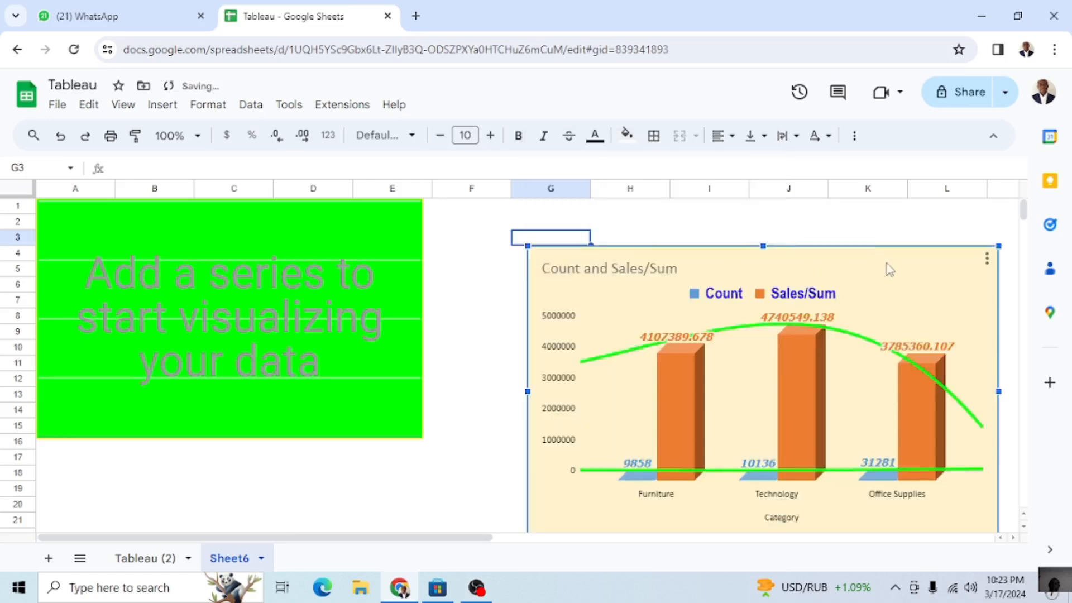
Step: Move the pasted chart to cell A1 over the empty green chart and shrink it to that chart's size, spanning columns A to E
left_click_drag(889, 270, 371, 200)
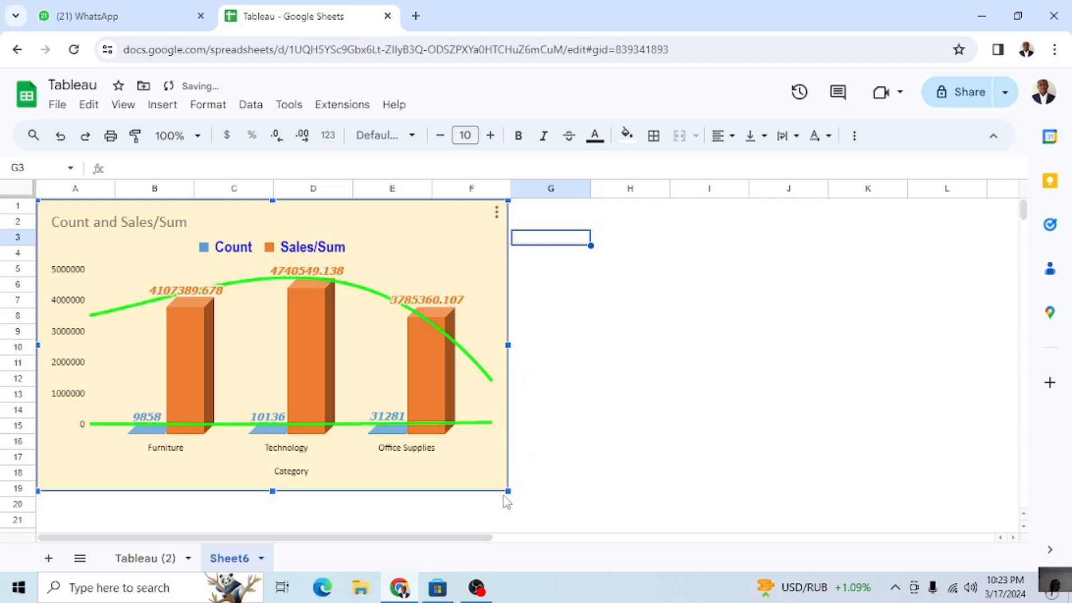
left_click_drag(508, 492, 416, 434)
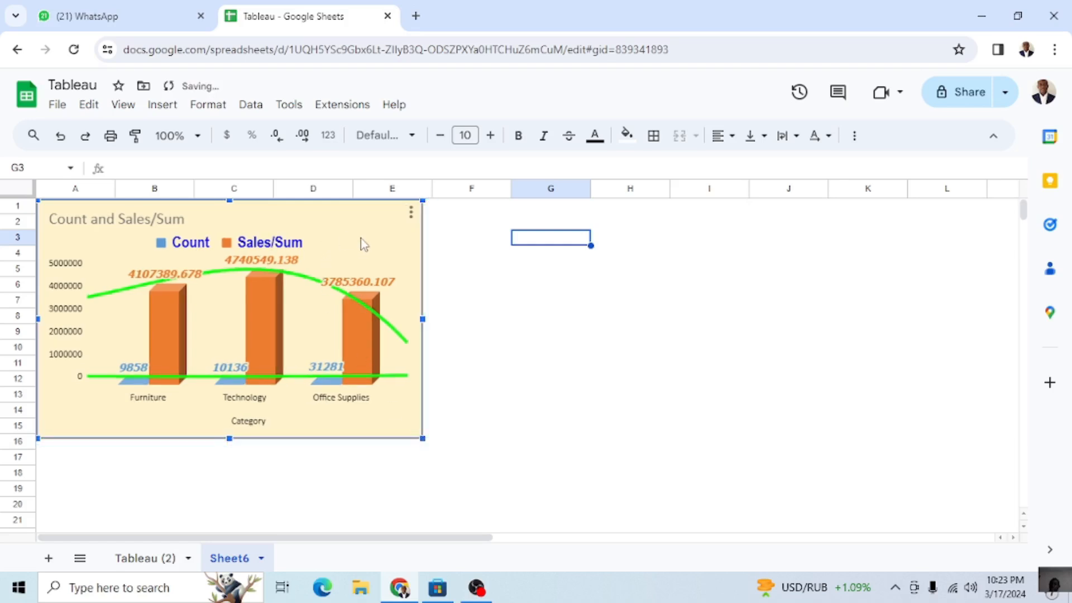
left_click(537, 302)
left_click(708, 301)
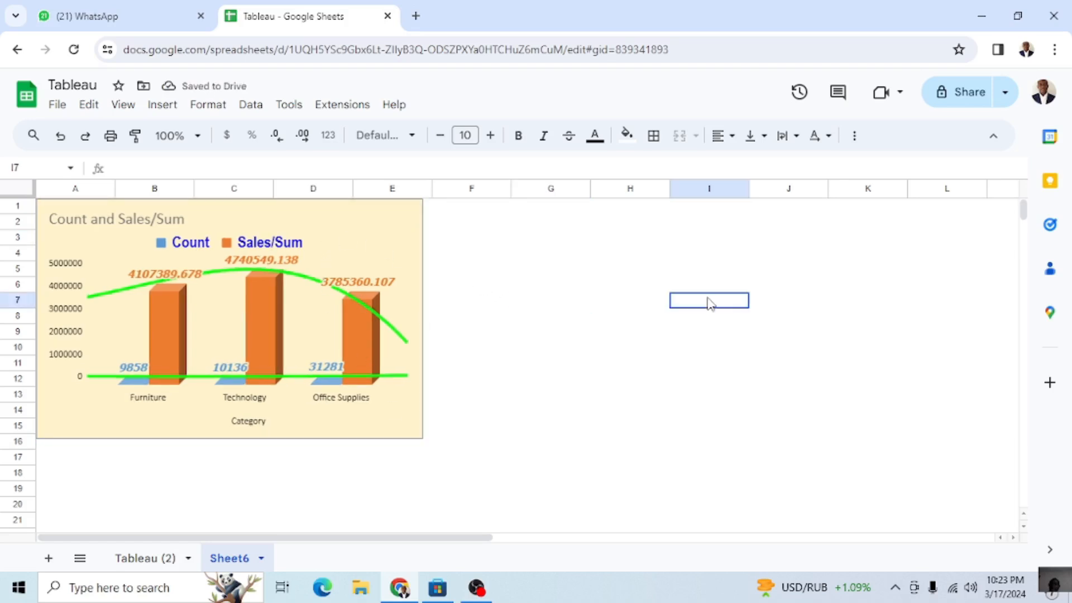
left_click(627, 442)
left_click(568, 308)
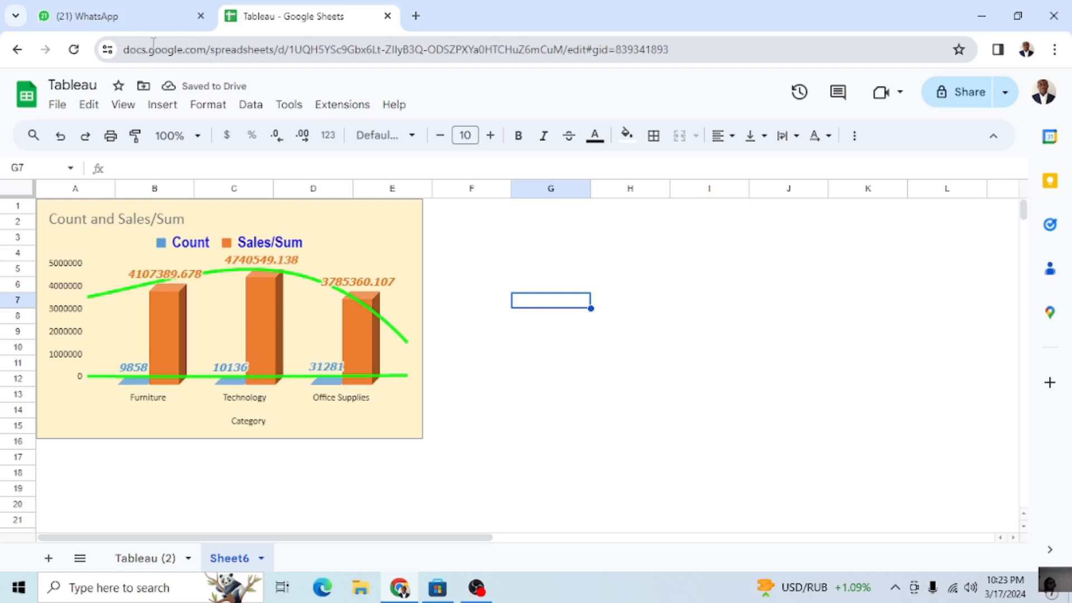
Step: Show the gridlines on Sheet6
left_click(122, 106)
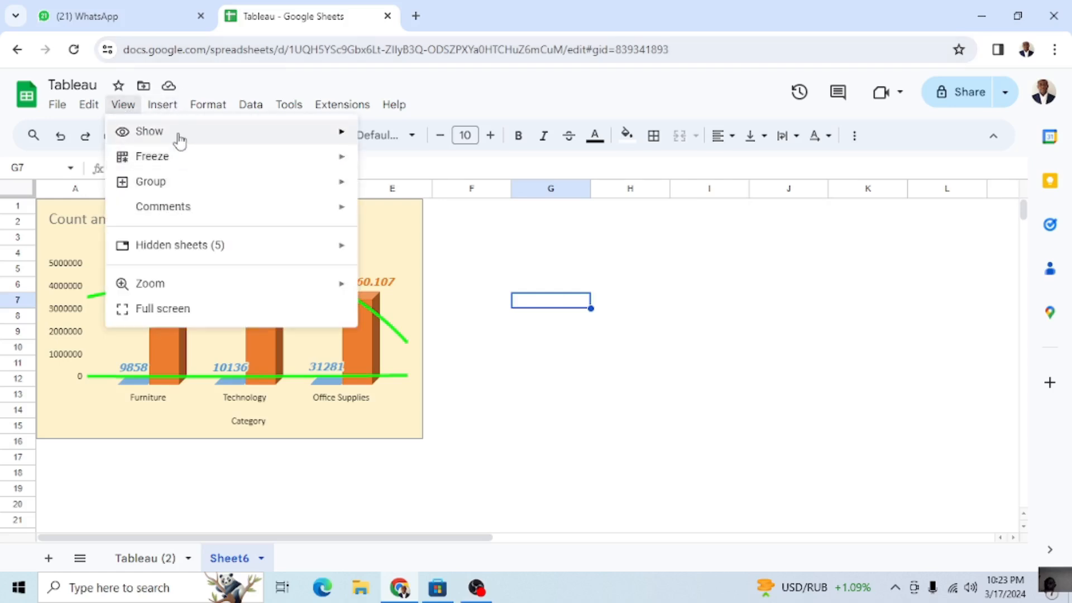
mouse_move(179, 138)
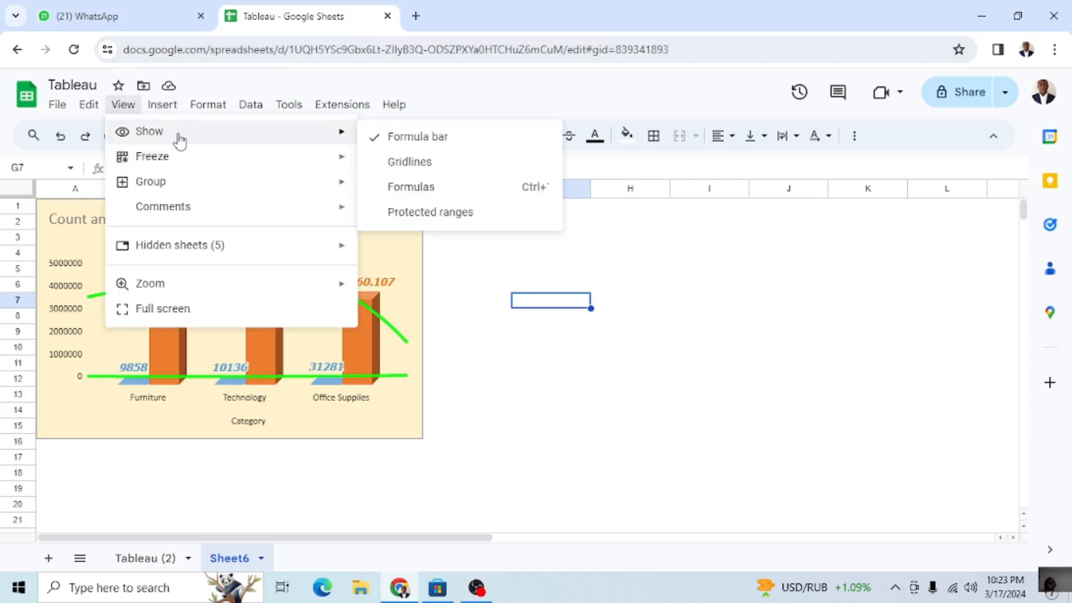
left_click(427, 163)
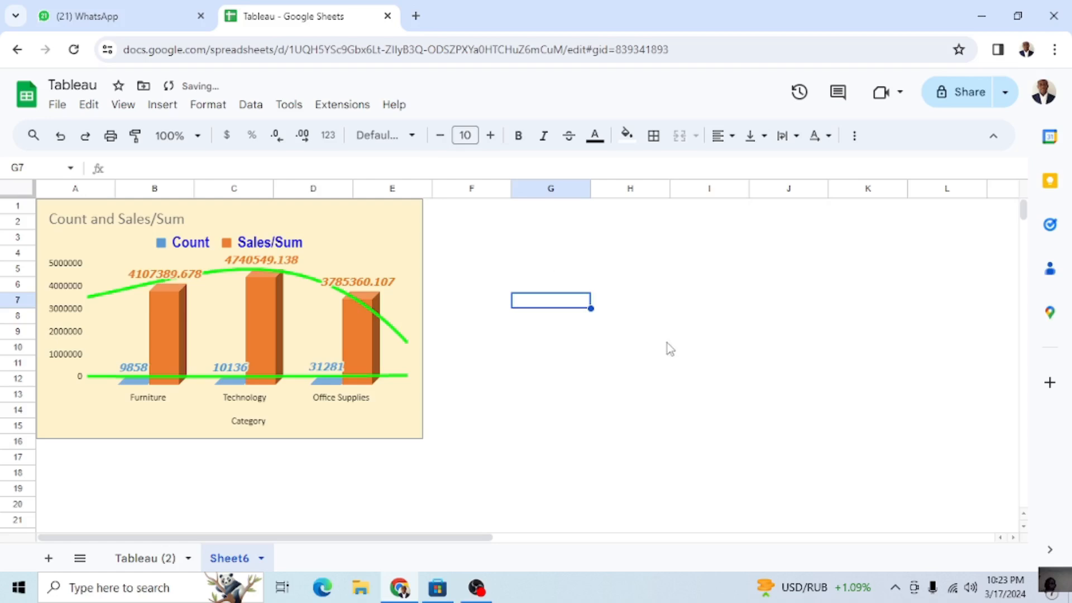
left_click(124, 106)
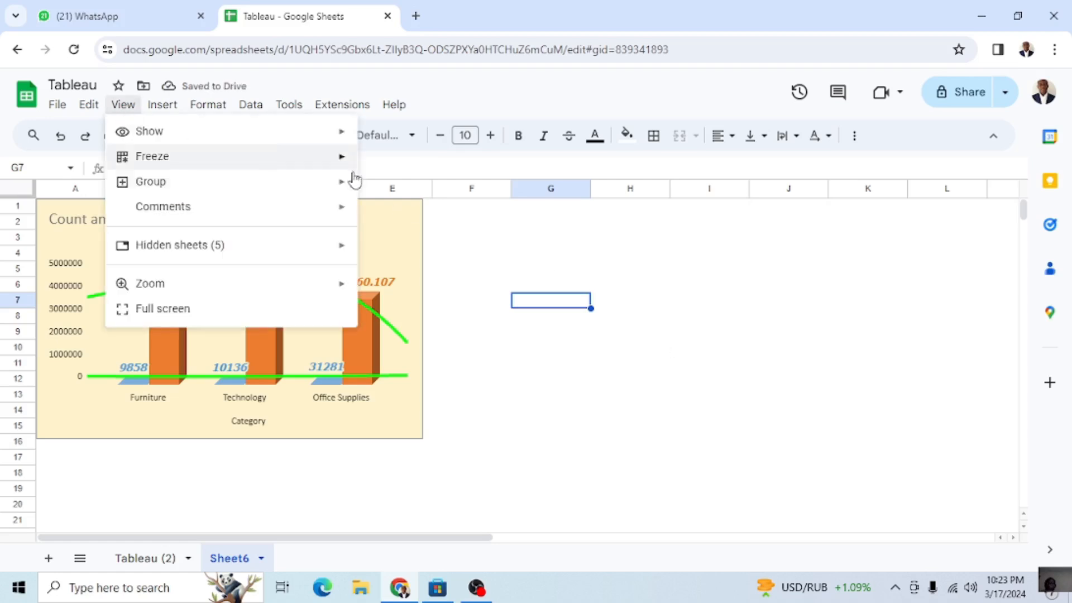
left_click(342, 104)
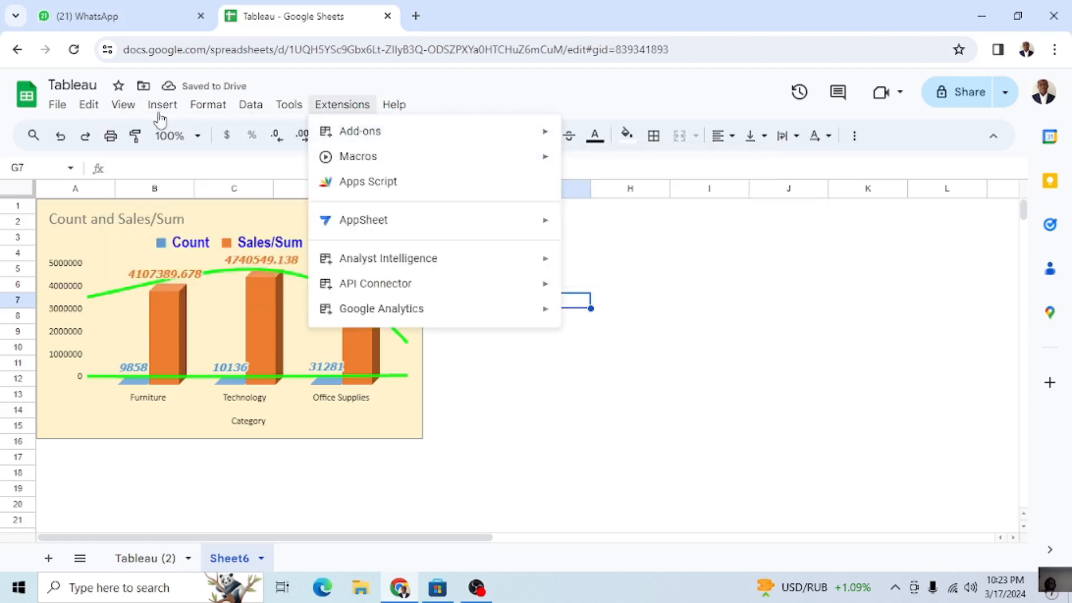
left_click(124, 106)
mouse_move(151, 130)
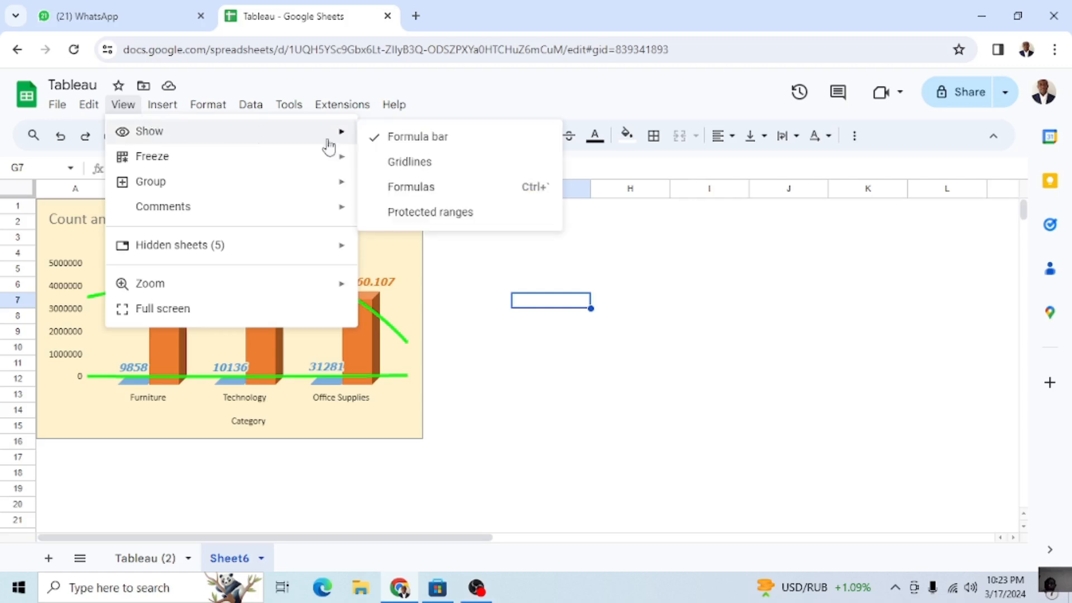
left_click(423, 163)
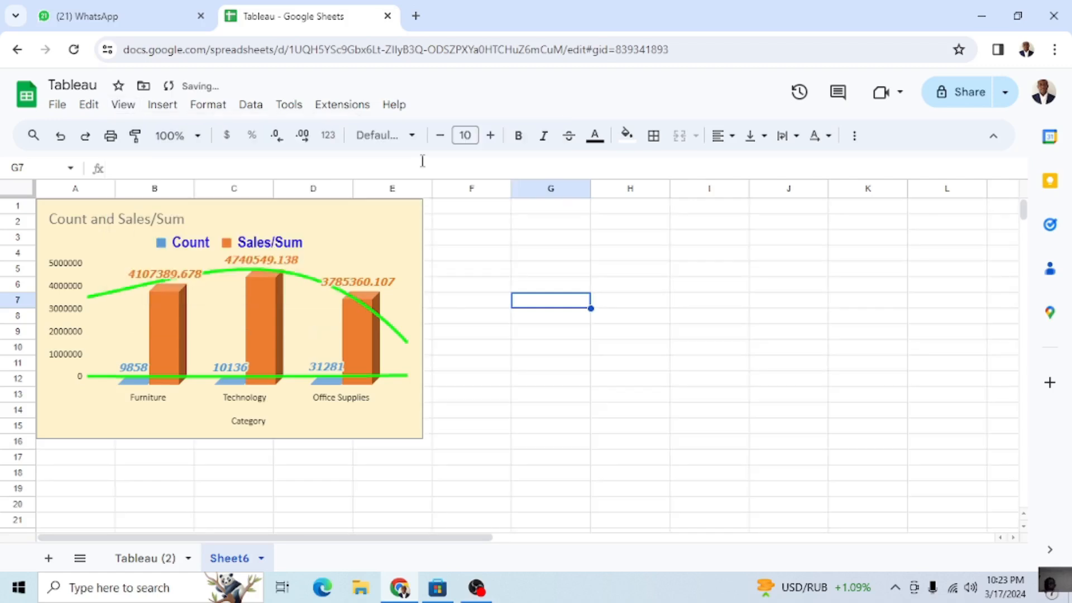
left_click(698, 352)
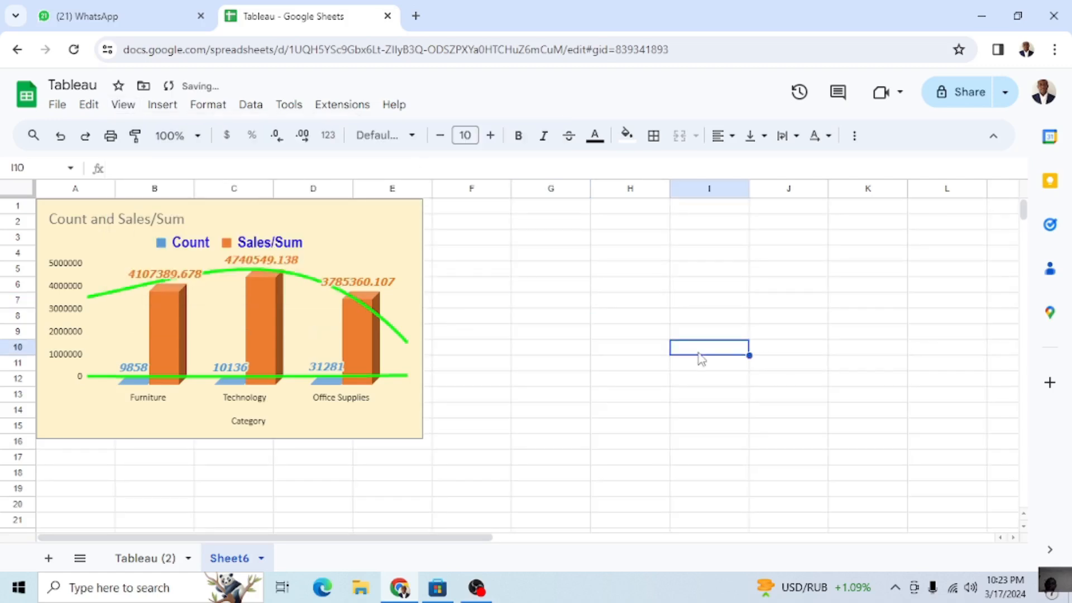
left_click(840, 316)
left_click(548, 365)
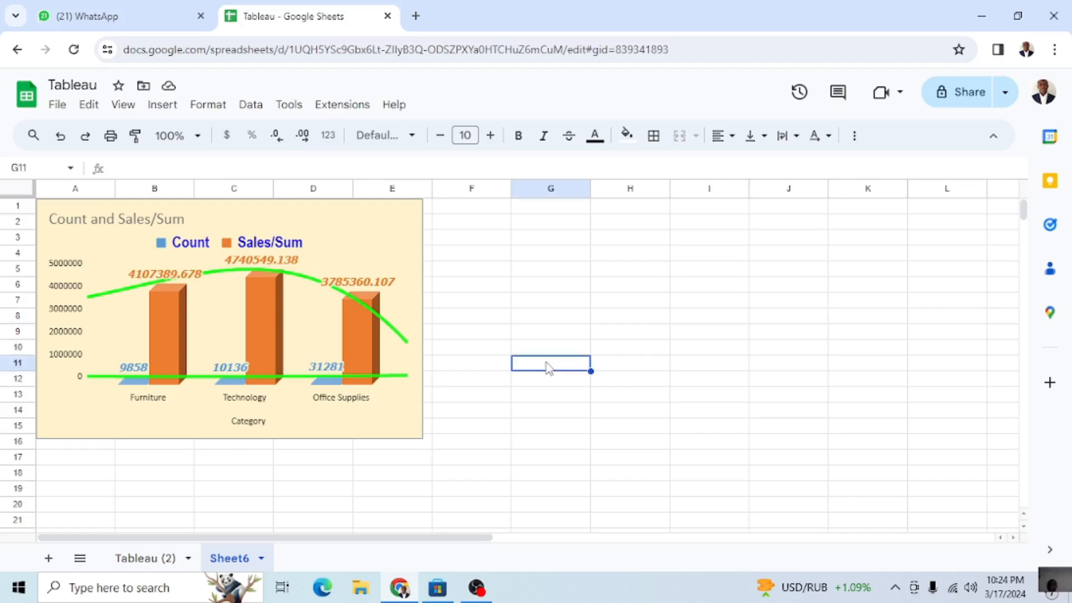
left_click(542, 446)
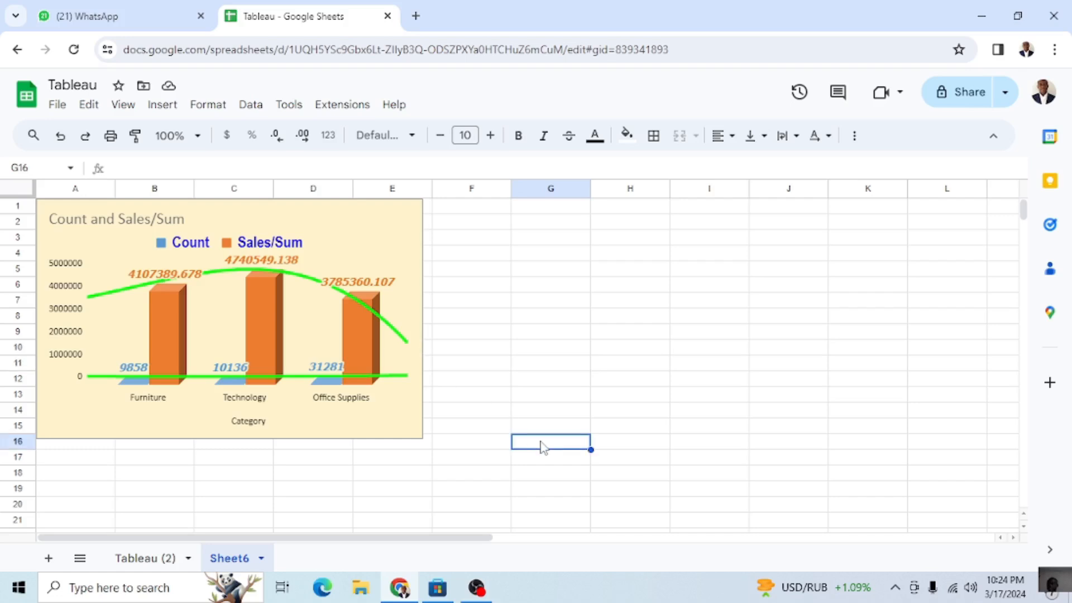
left_click(508, 377)
left_click(502, 319)
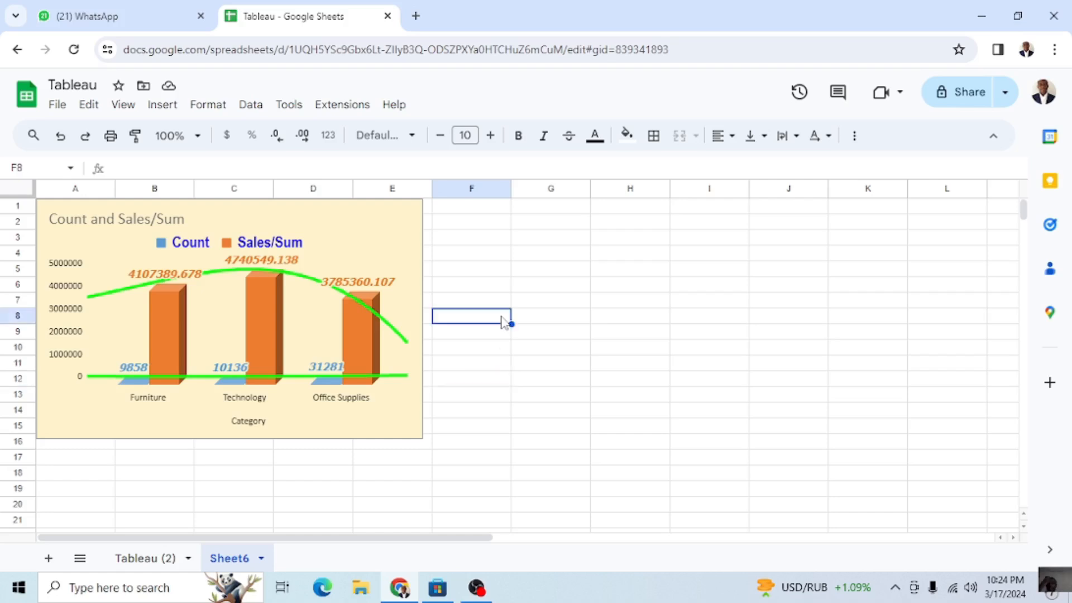